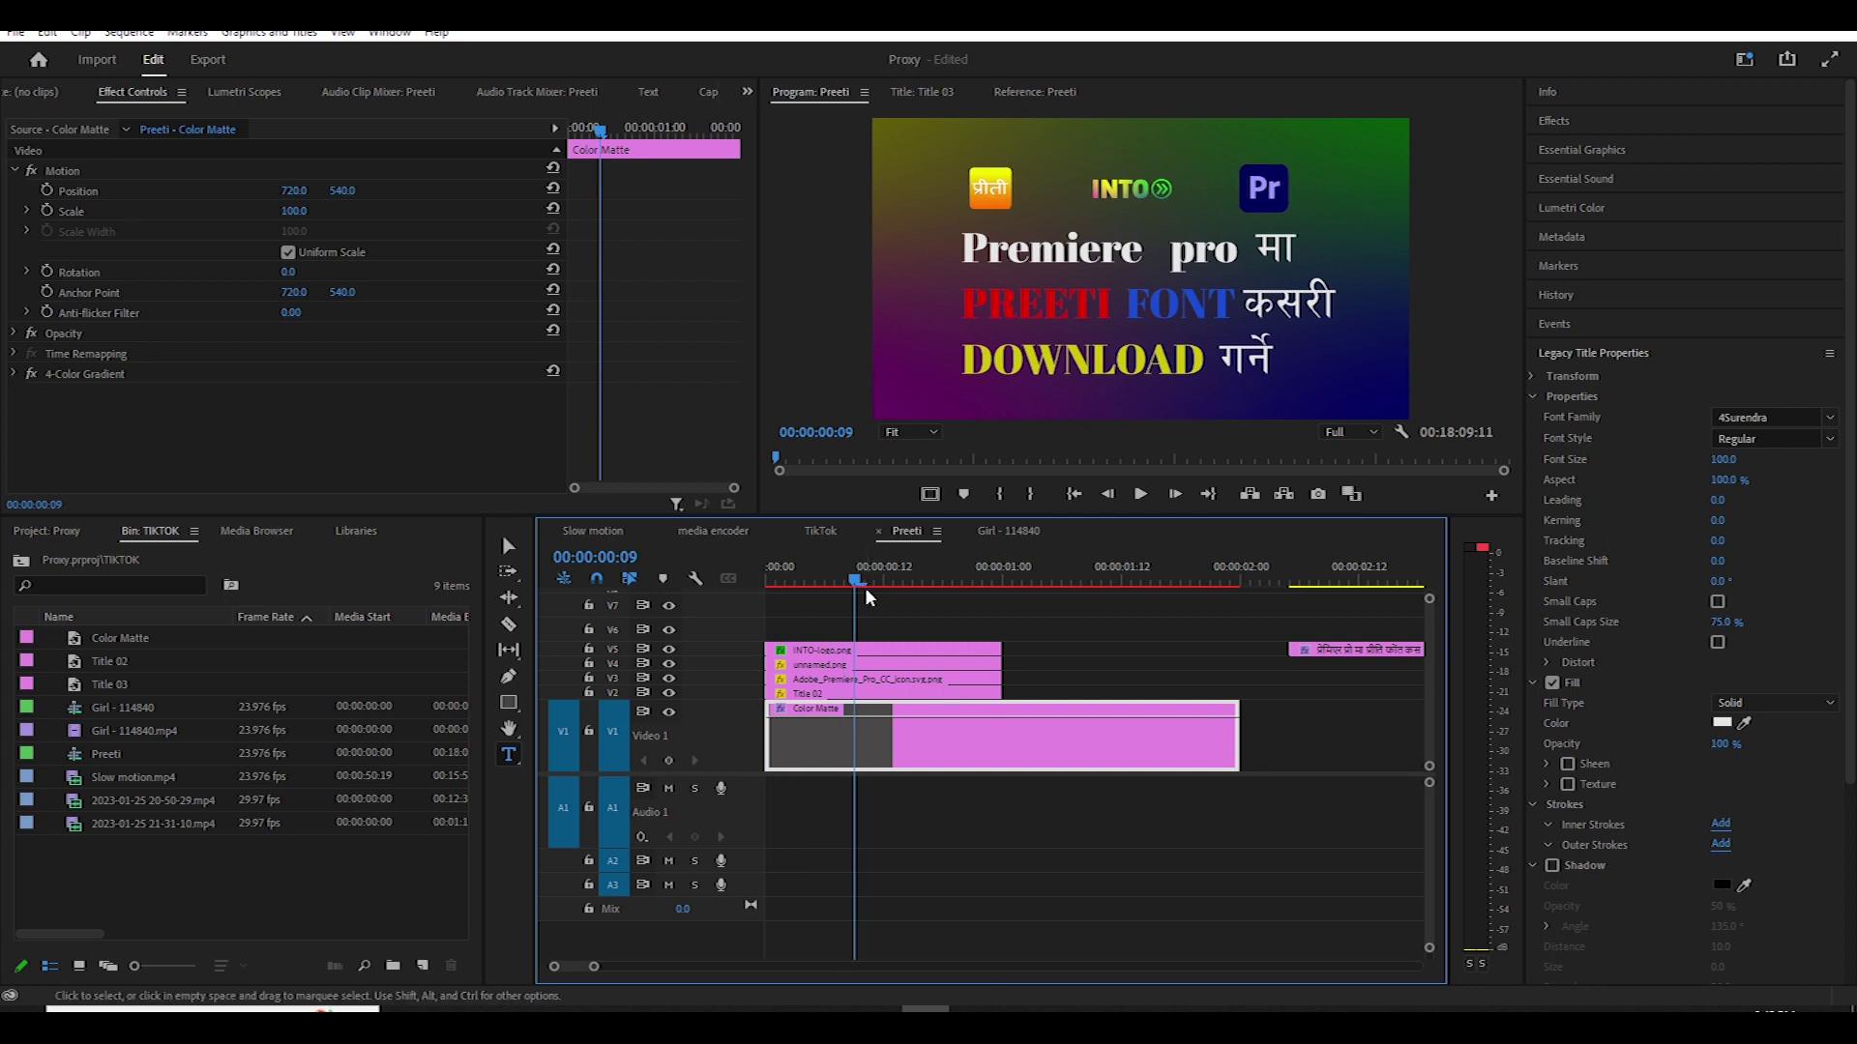
# Add the sample text "नवजहननअबअबनअन" over the title design at 00:00:00:14 with the Type tool, and delete its clip.
pyautogui.press('-')
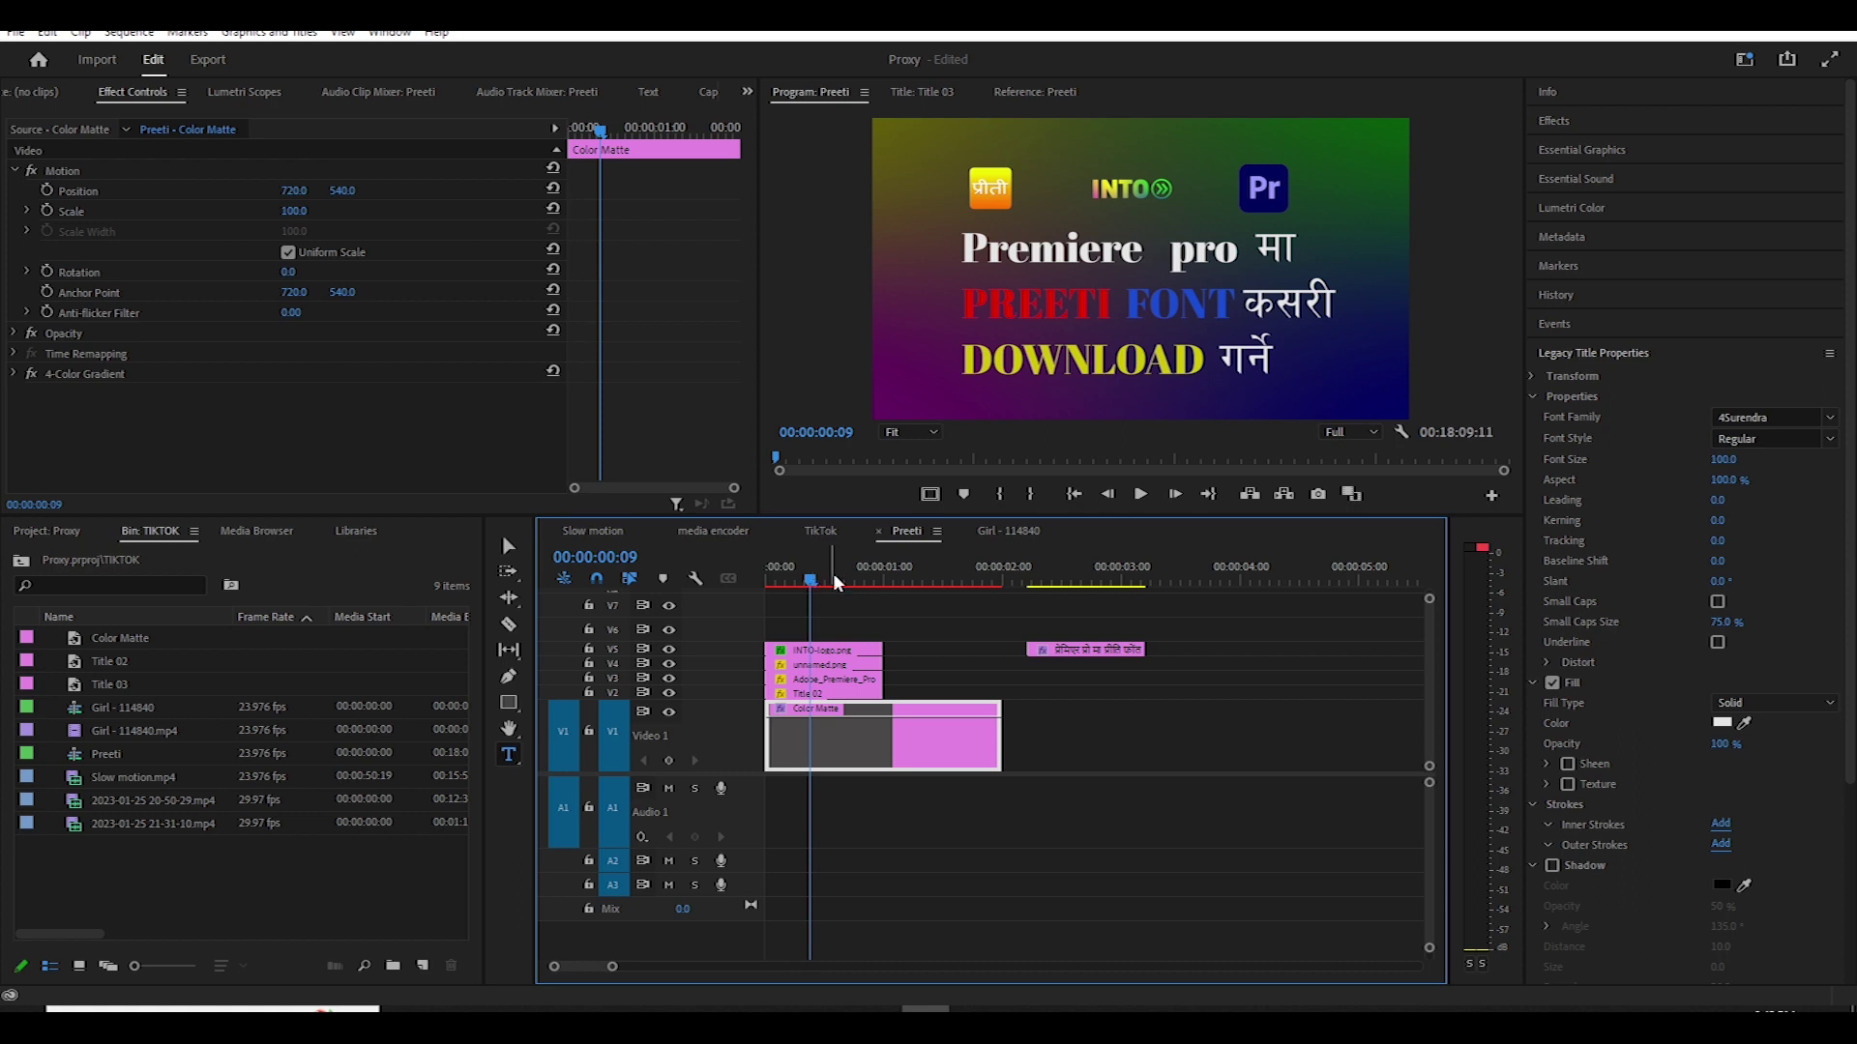
pyautogui.click(834, 577)
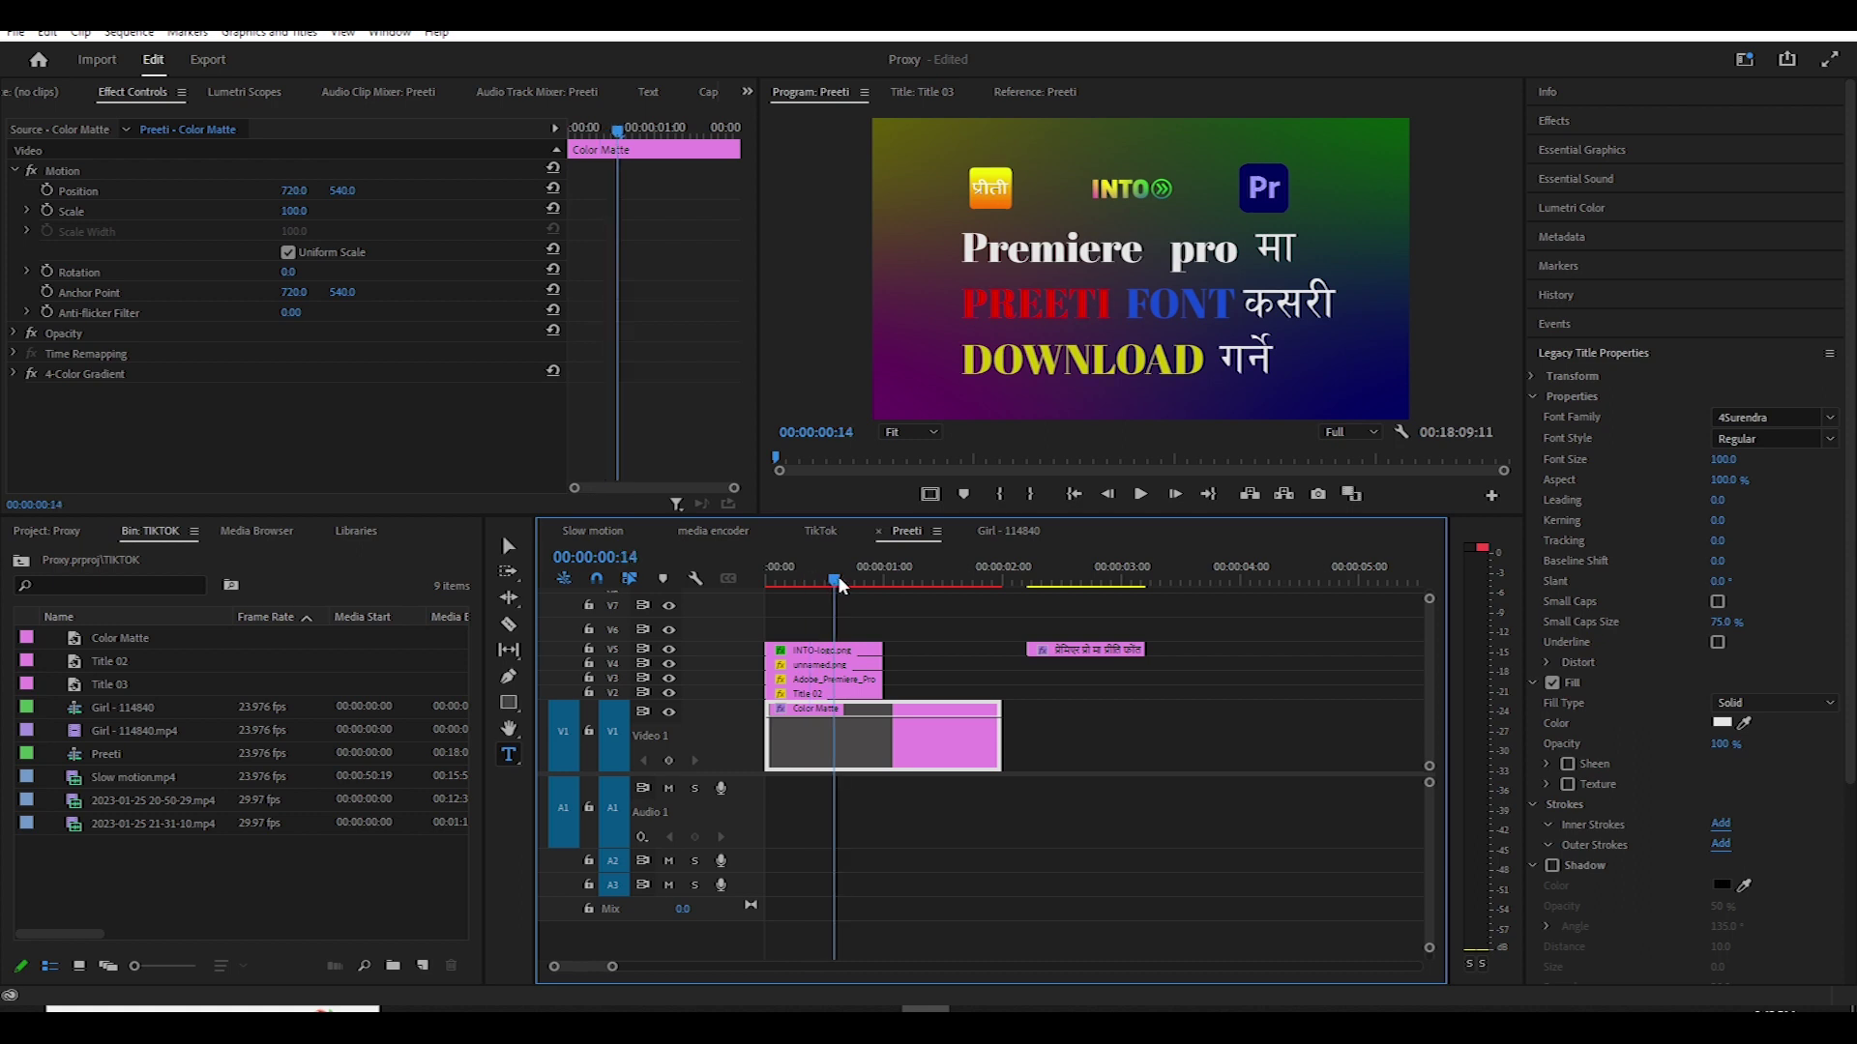
pyautogui.click(366, 904)
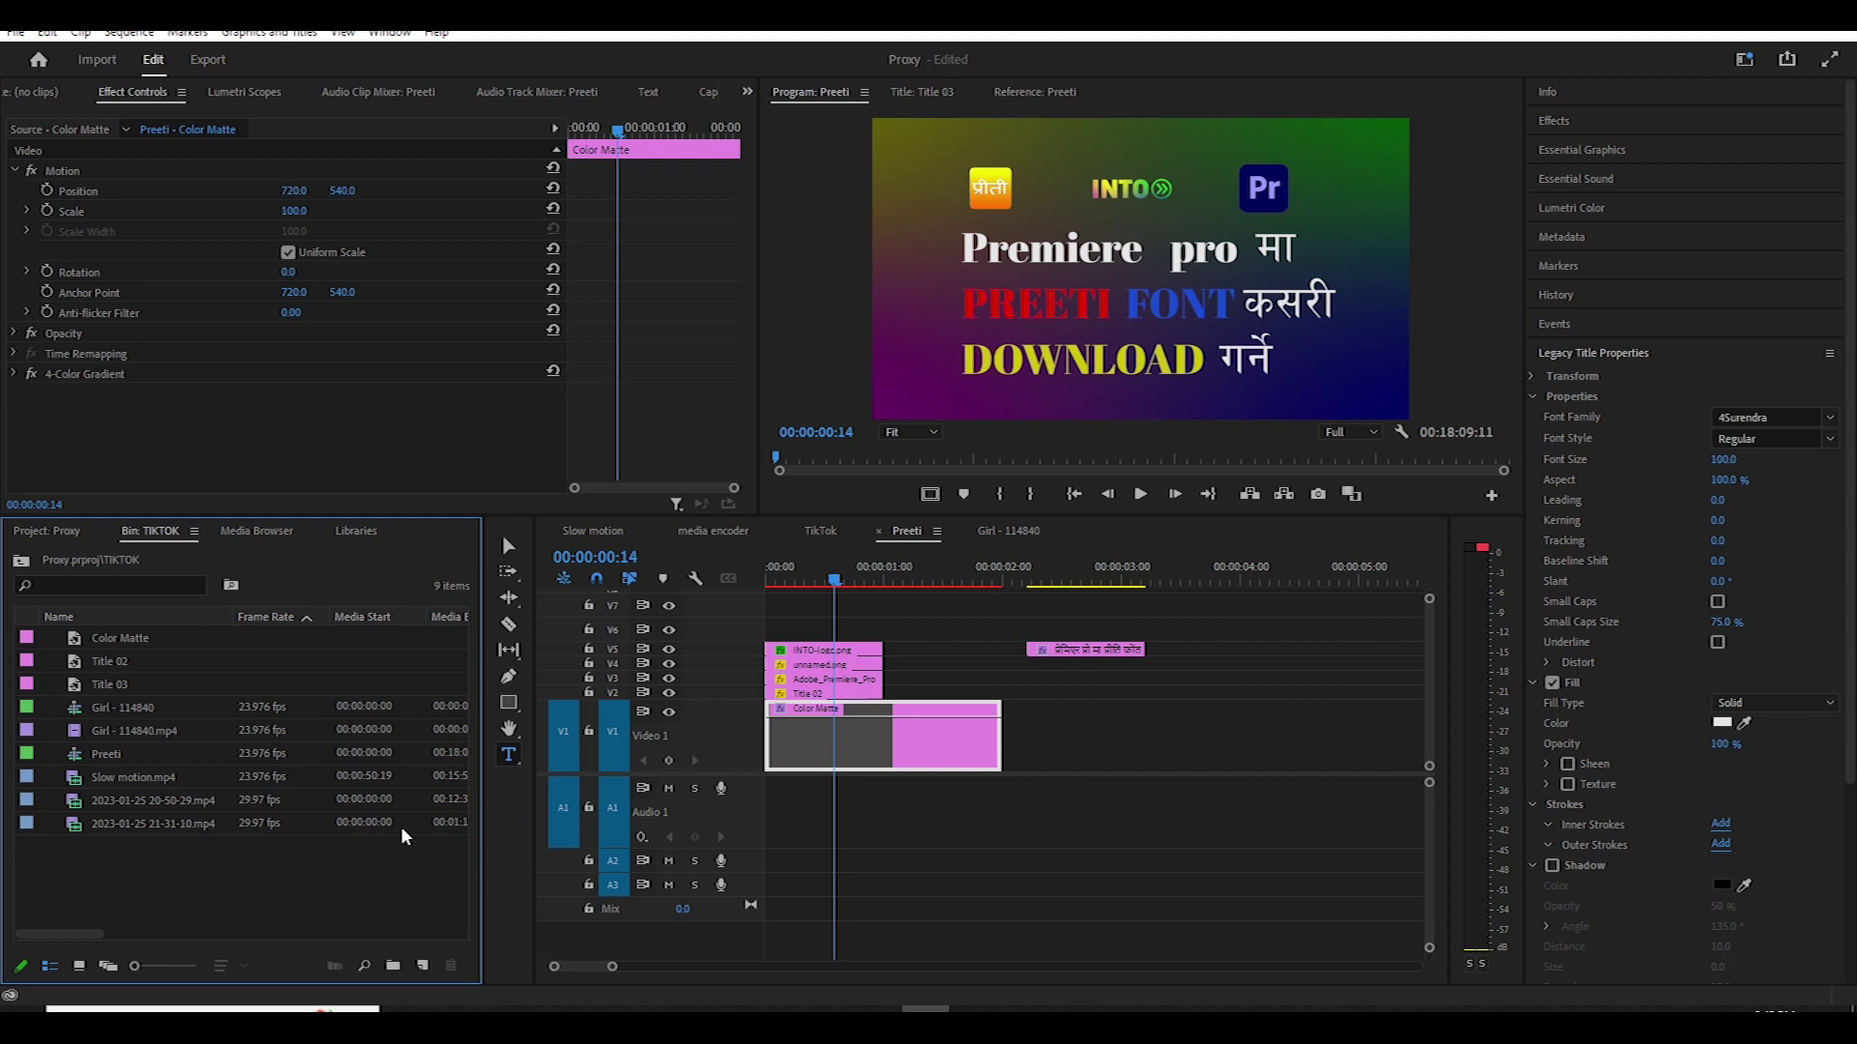
pyautogui.press('v')
pyautogui.click(509, 756)
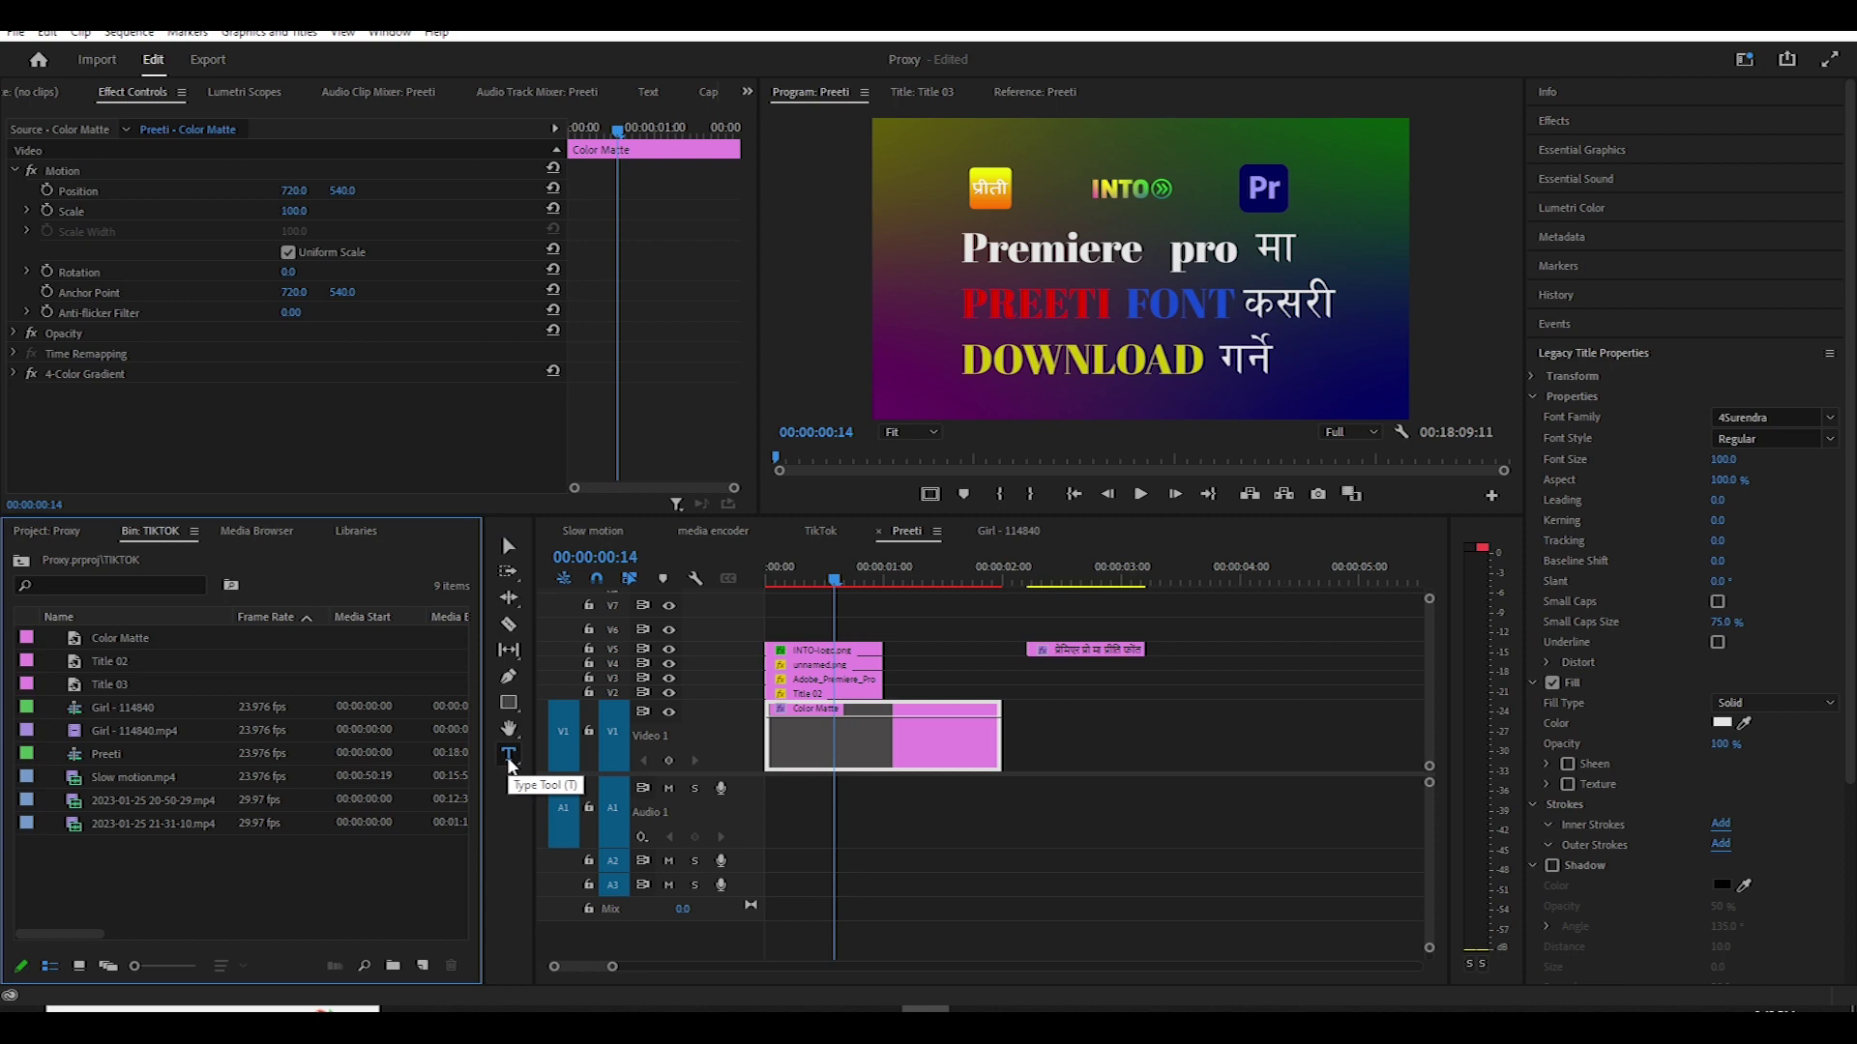
pyautogui.click(1087, 281)
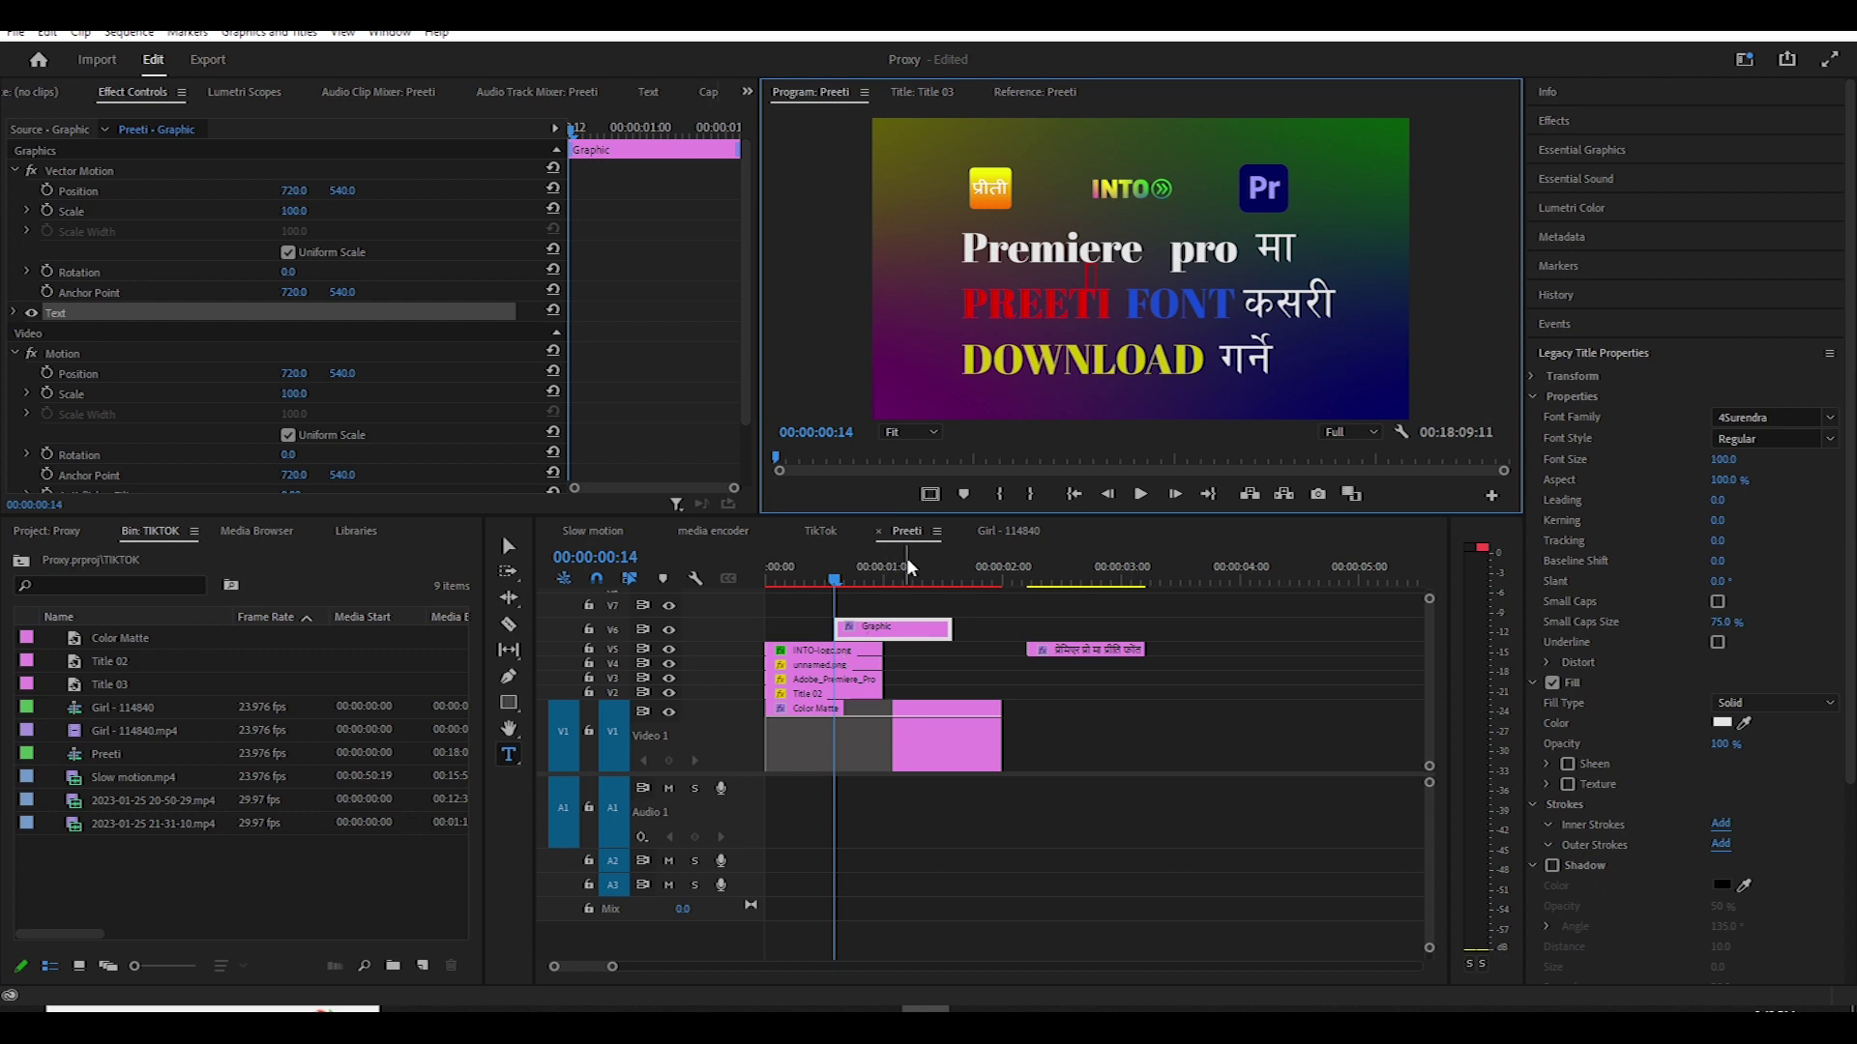
pyautogui.write('नवजहननअबअबनअन')
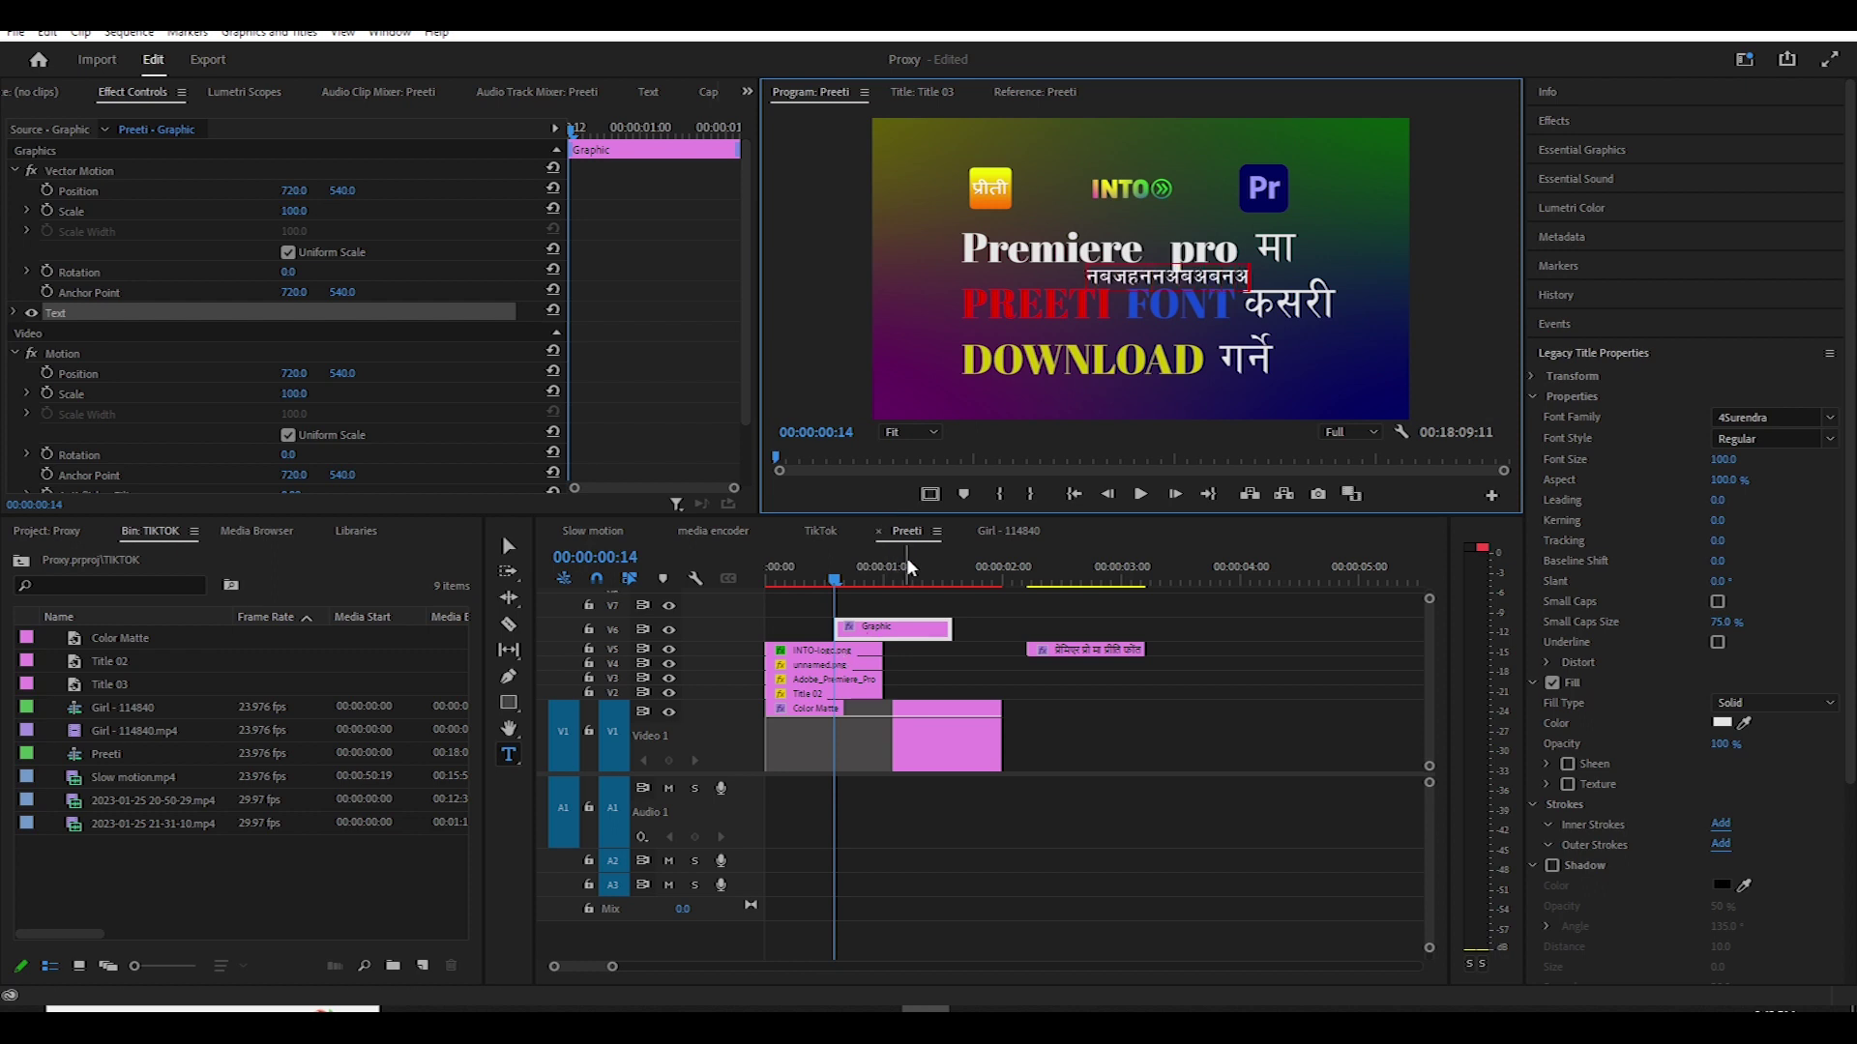
pyautogui.click(899, 643)
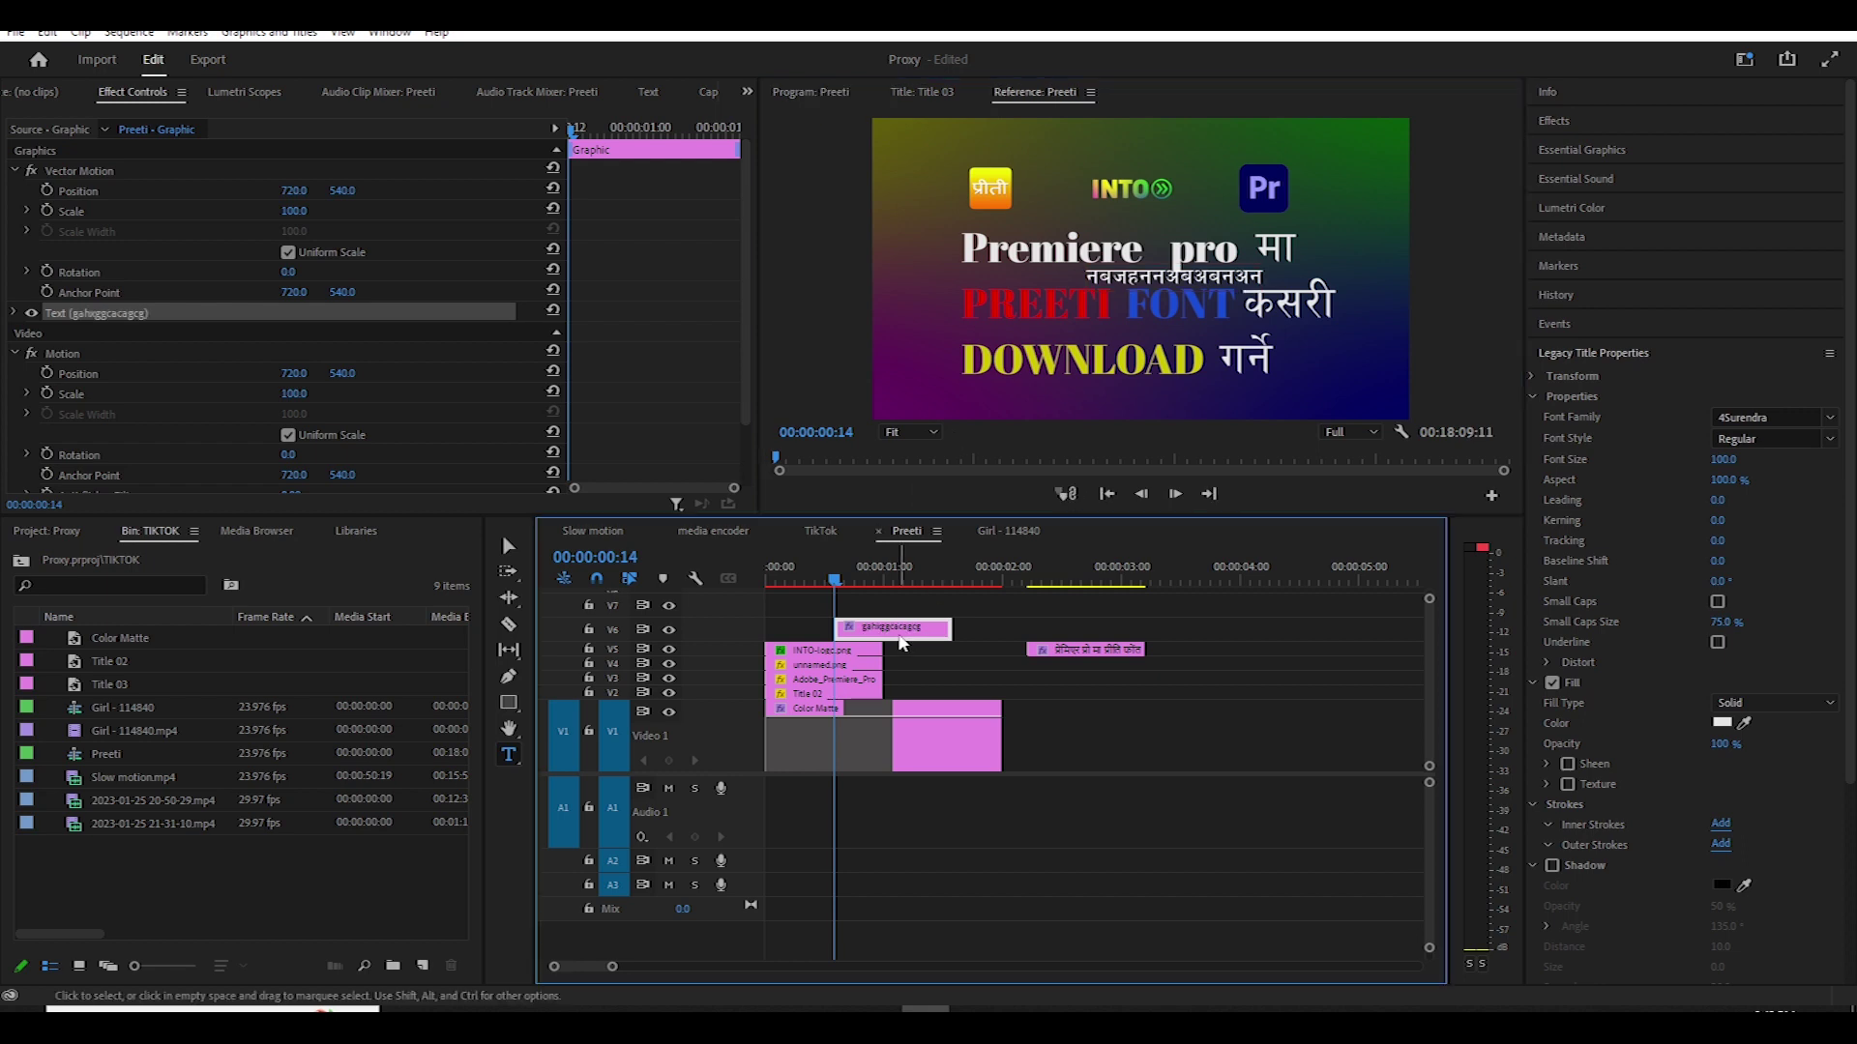
pyautogui.press('Delete')
# Move the playhead to 00:00:02:15, over the separate Nepali text clip.
pyautogui.click(1072, 572)
pyautogui.moveTo(1072, 573); pyautogui.dragTo(1077, 565)
pyautogui.click(1127, 303)
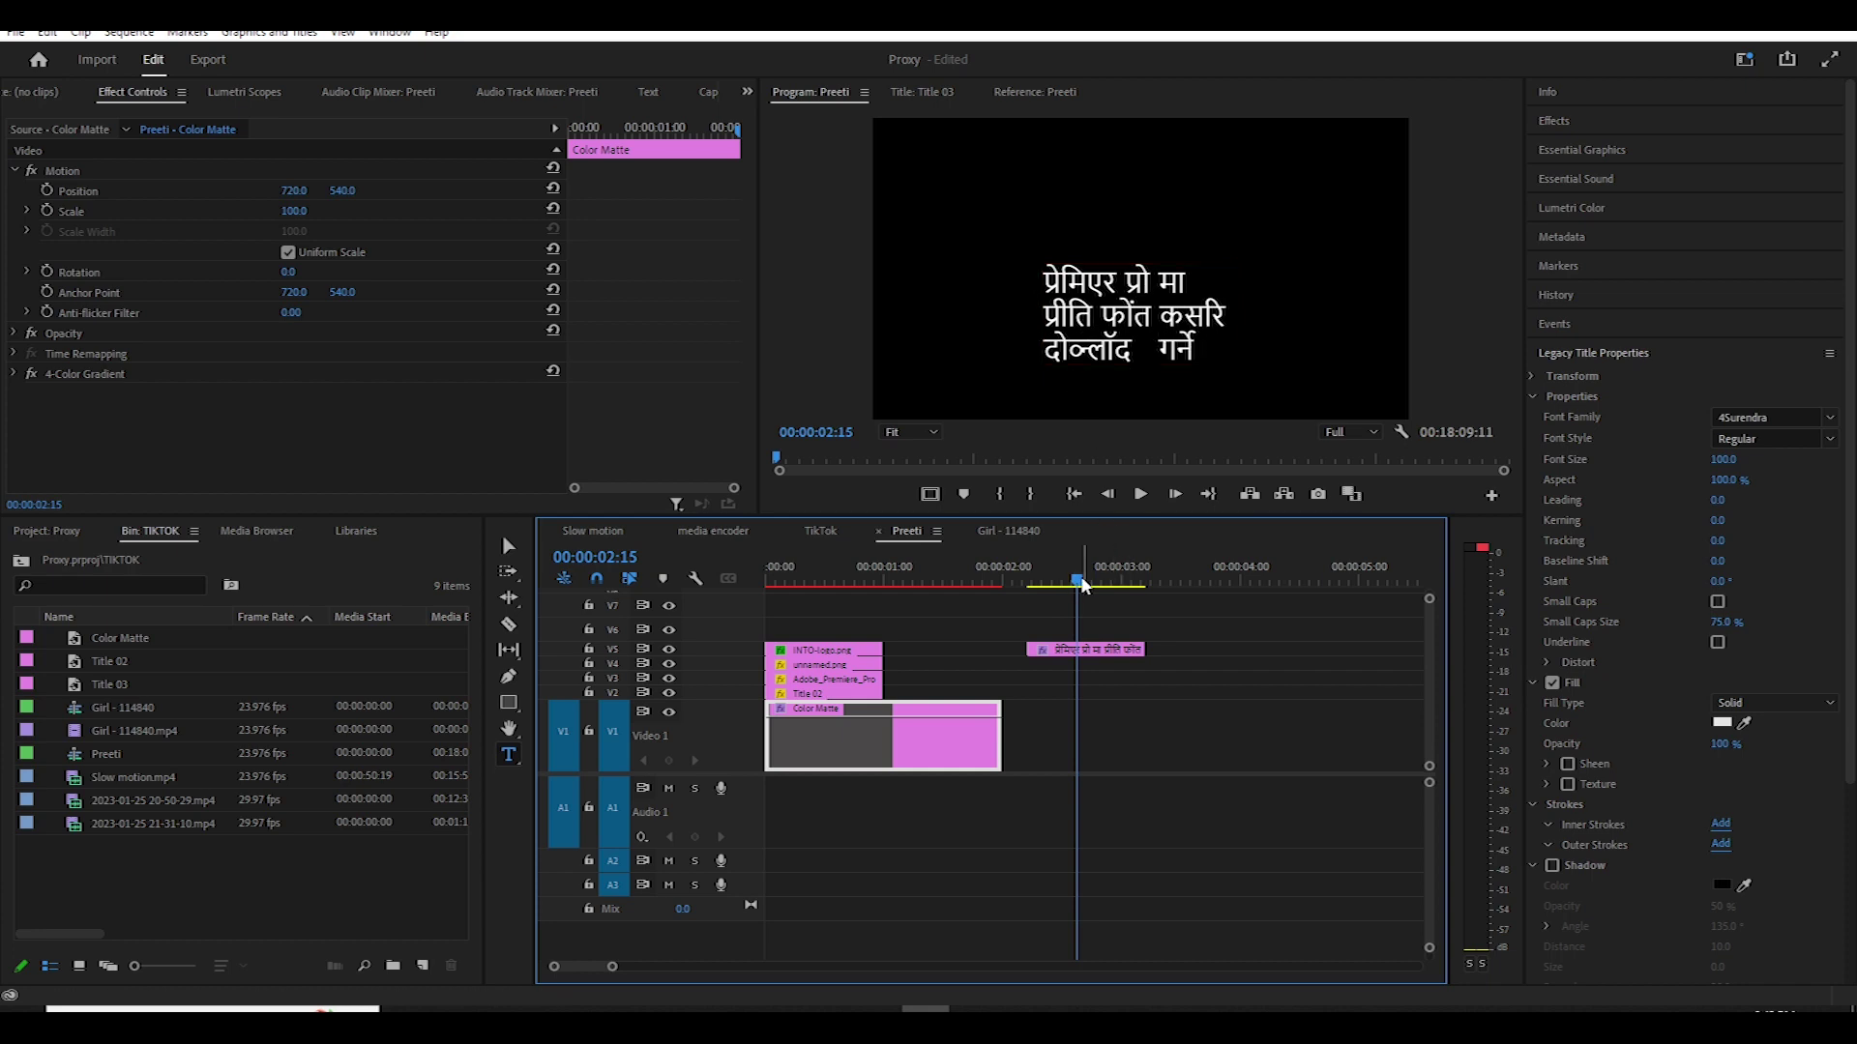
pyautogui.moveTo(1081, 579)
pyautogui.mouseDown()
pyautogui.moveTo(1048, 586)
pyautogui.moveTo(1077, 588)
pyautogui.mouseUp()
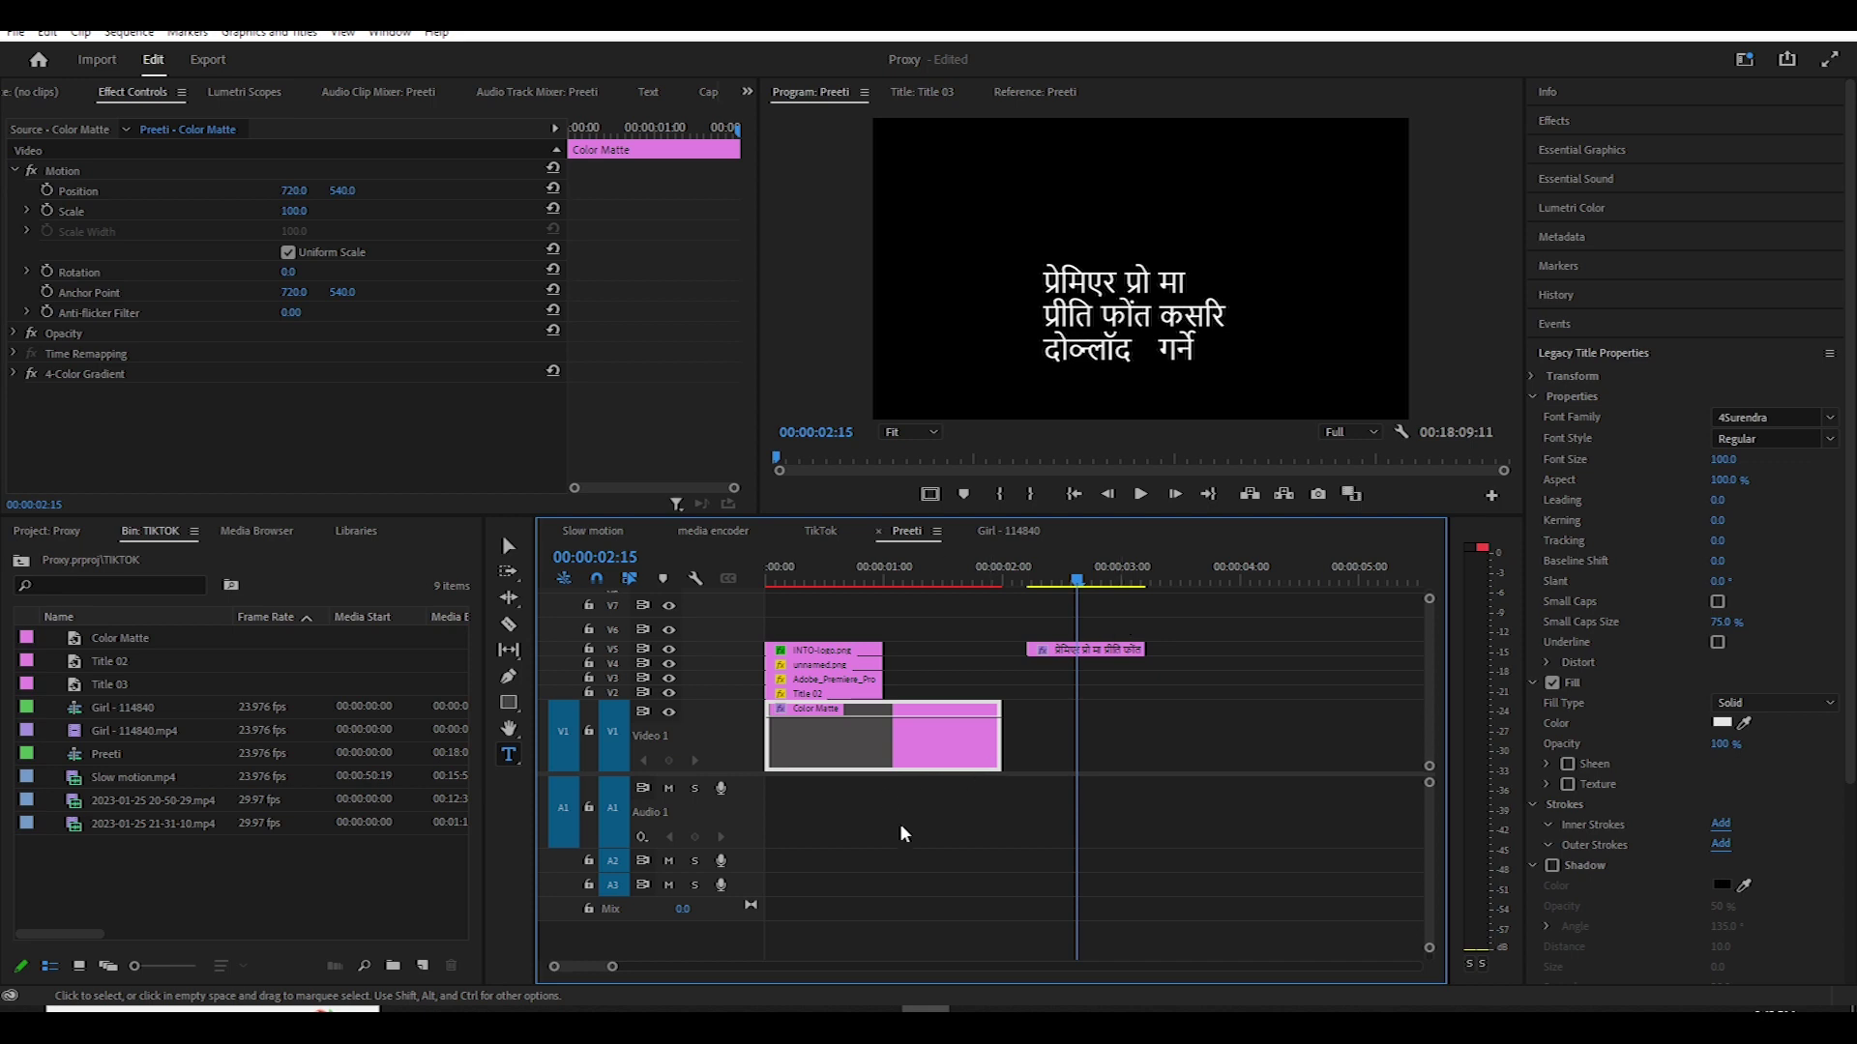
# Switch to the Easy Nepali Typing page in the browser and append the phonetic sentence "mero naam … ho", including a first name.
pyautogui.click(688, 1025)
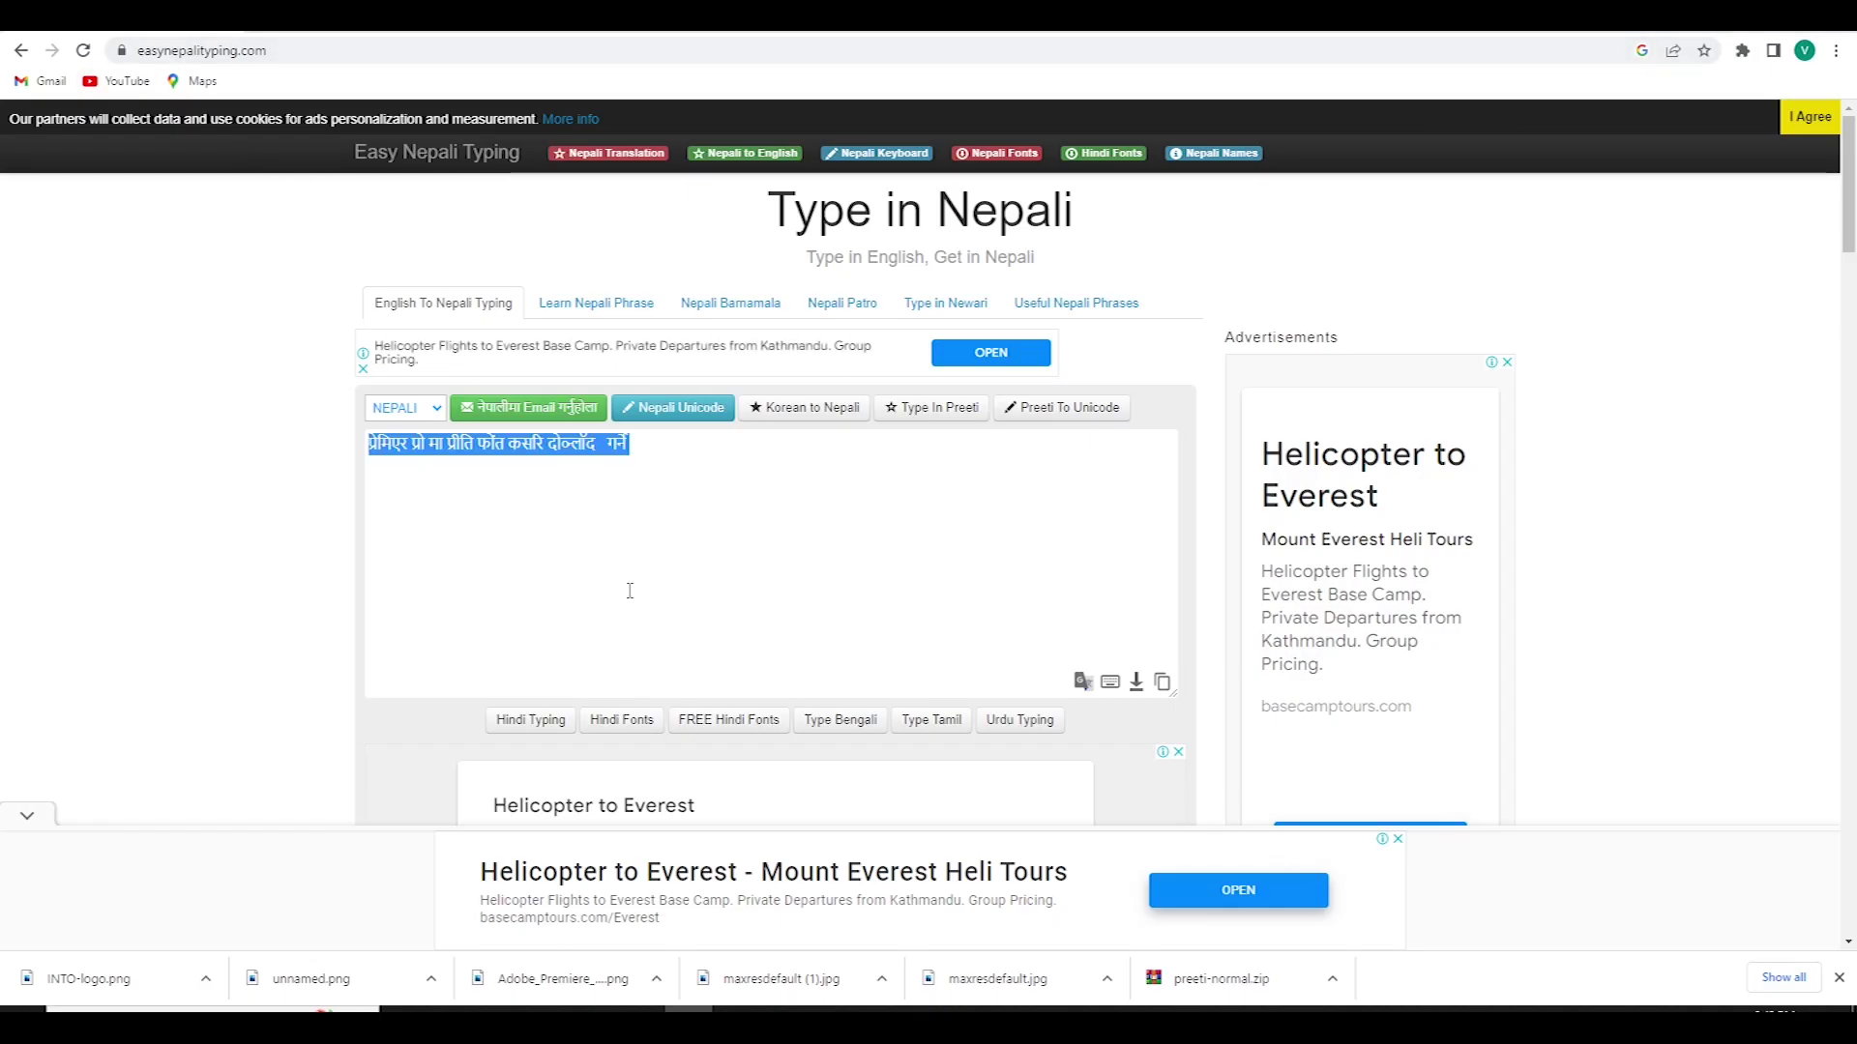
pyautogui.click(502, 513)
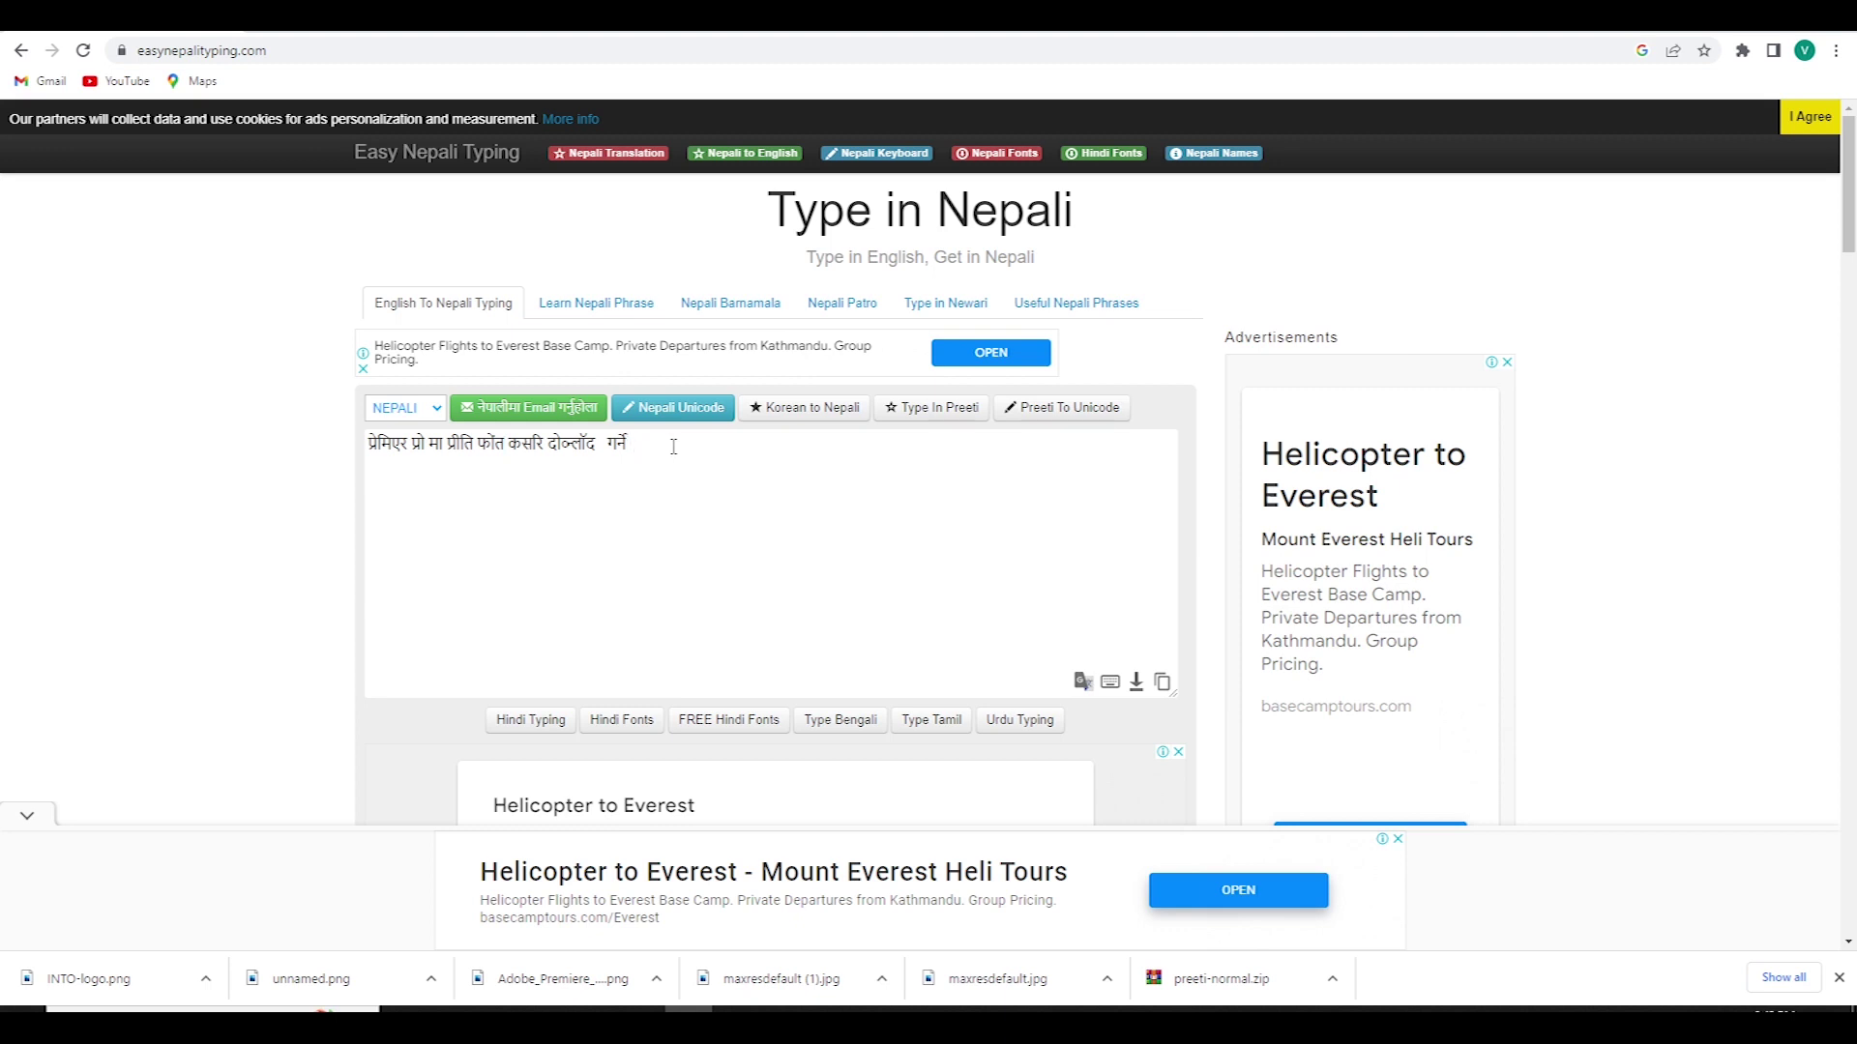
pyautogui.write('mero')
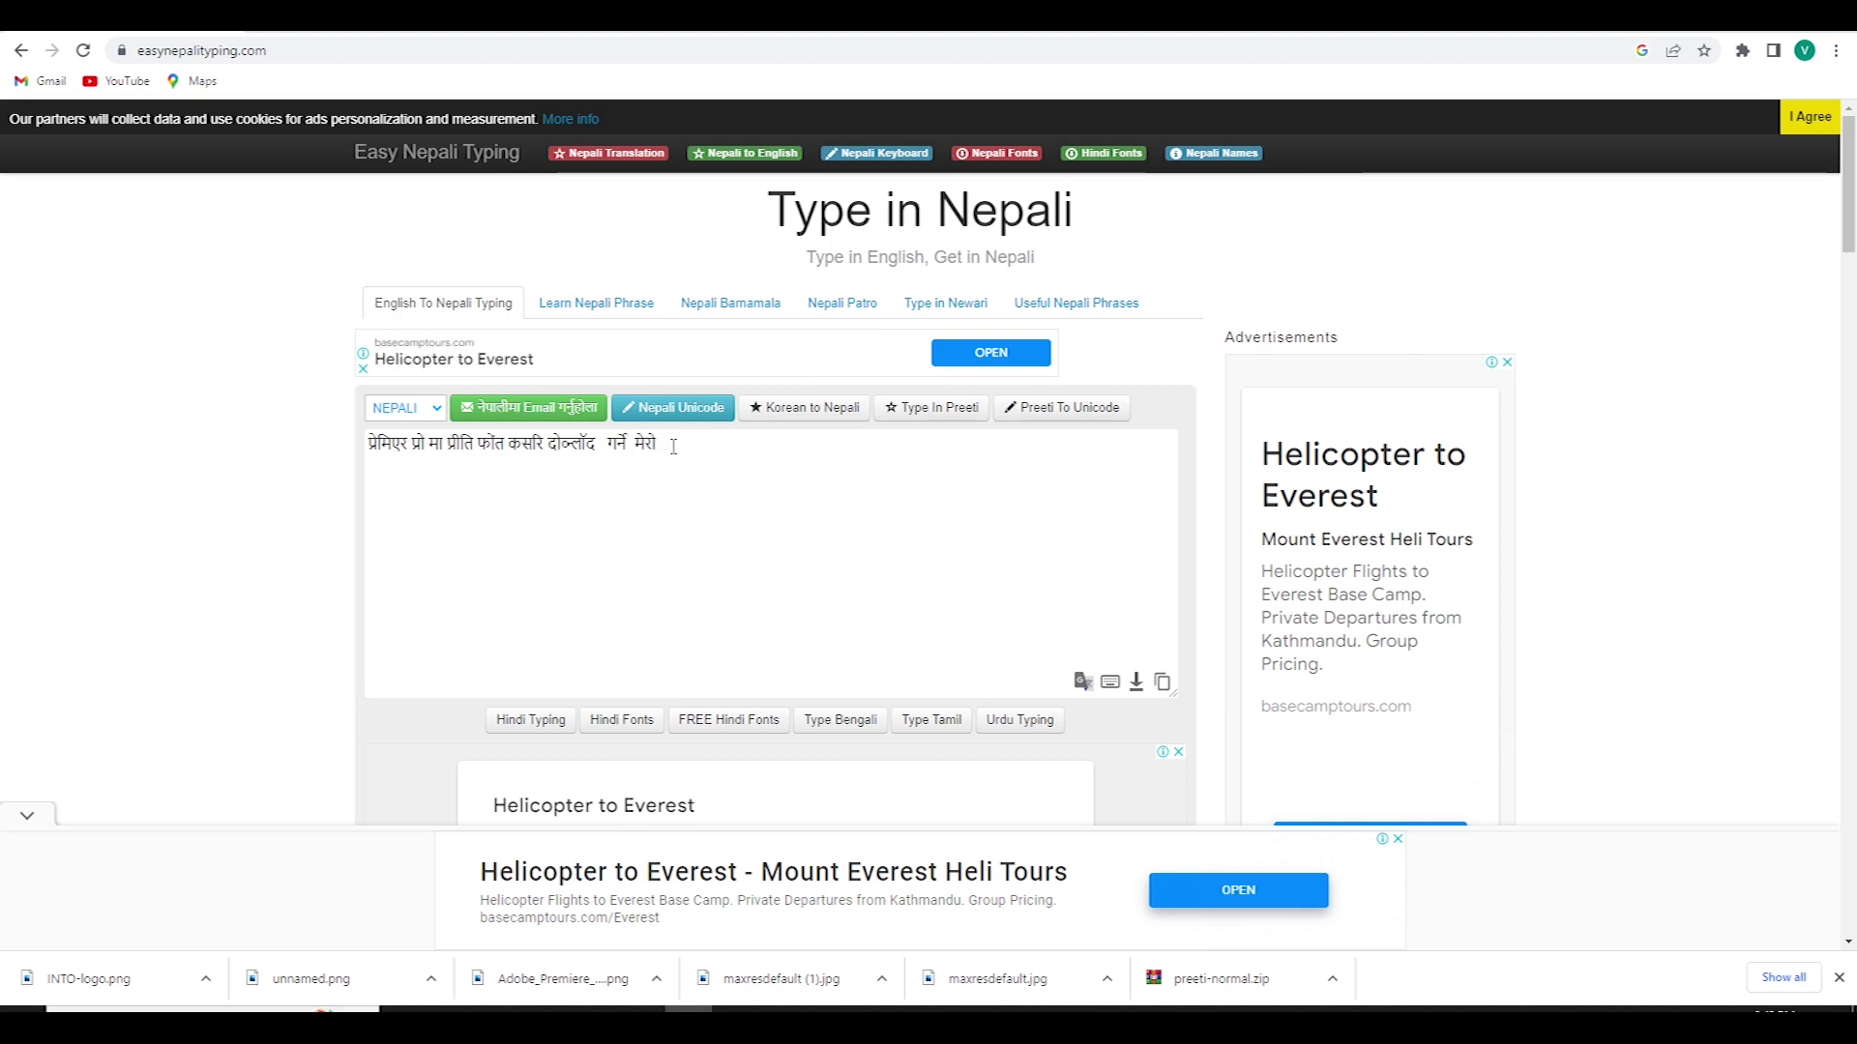
pyautogui.write('naam')
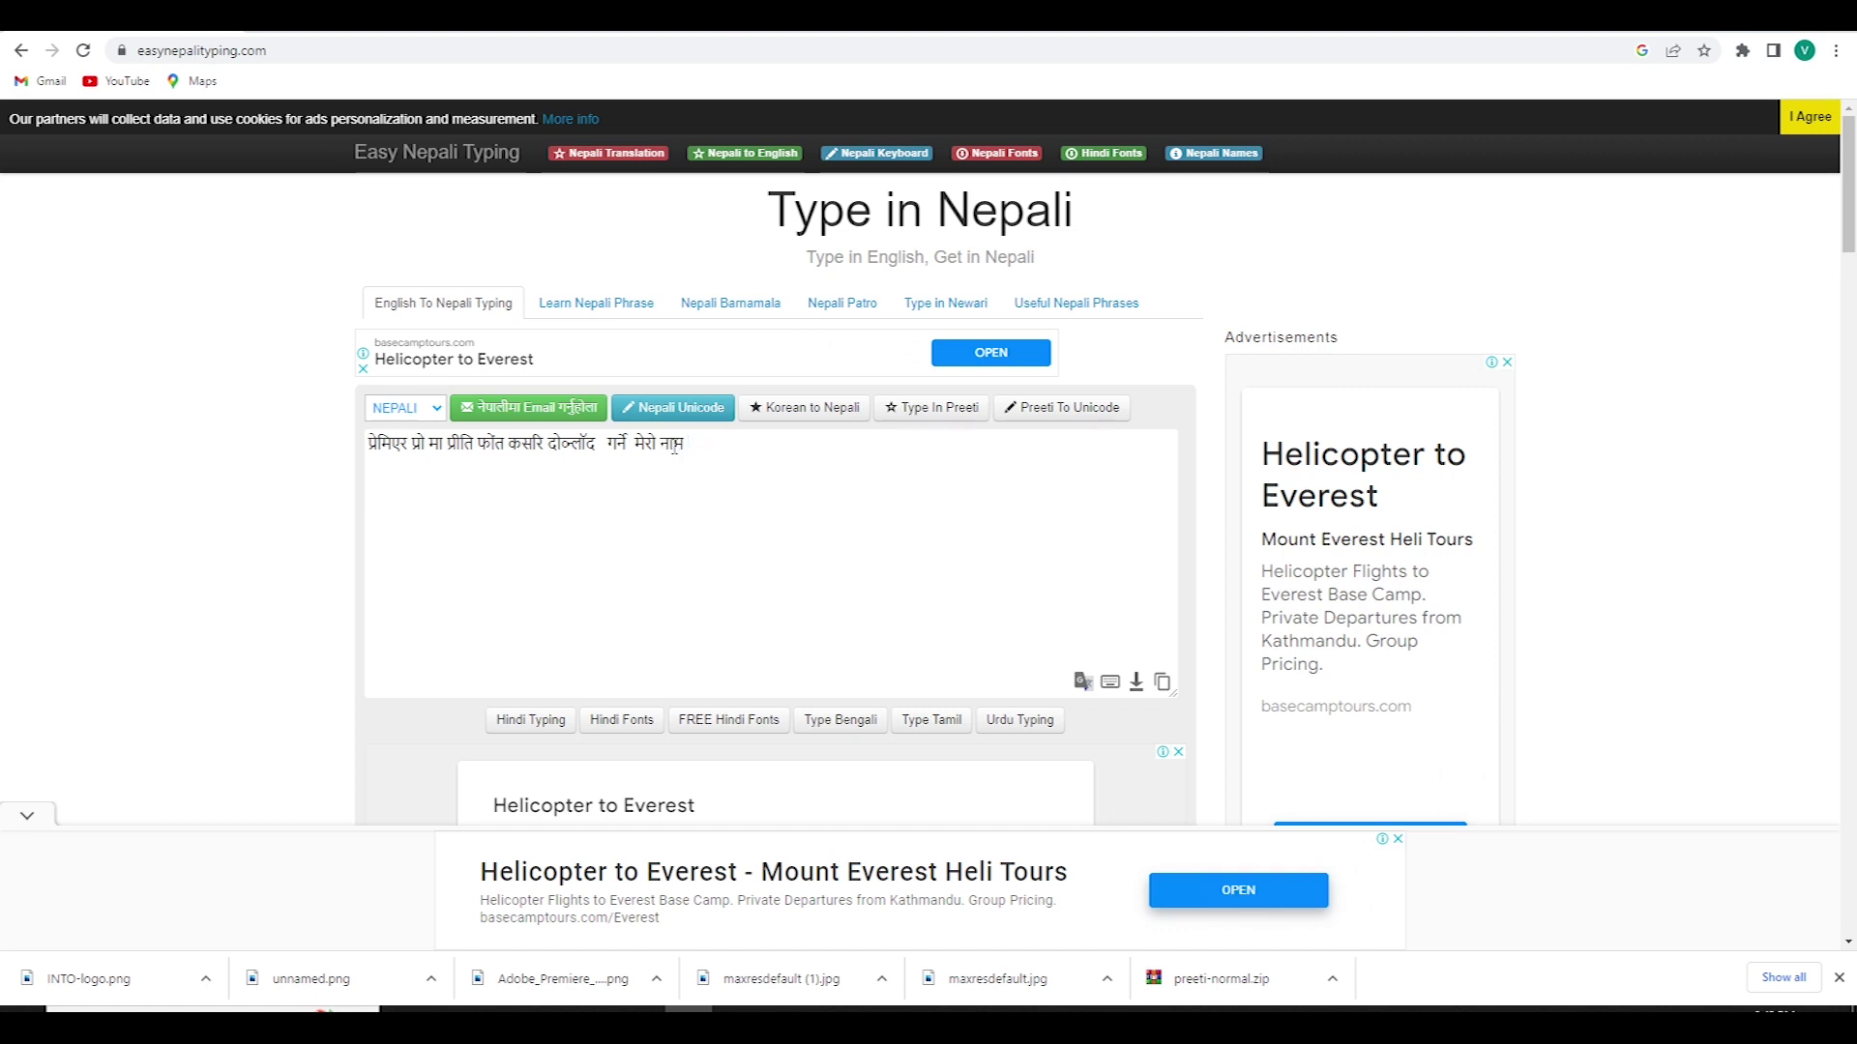
pyautogui.write(' kishan ')
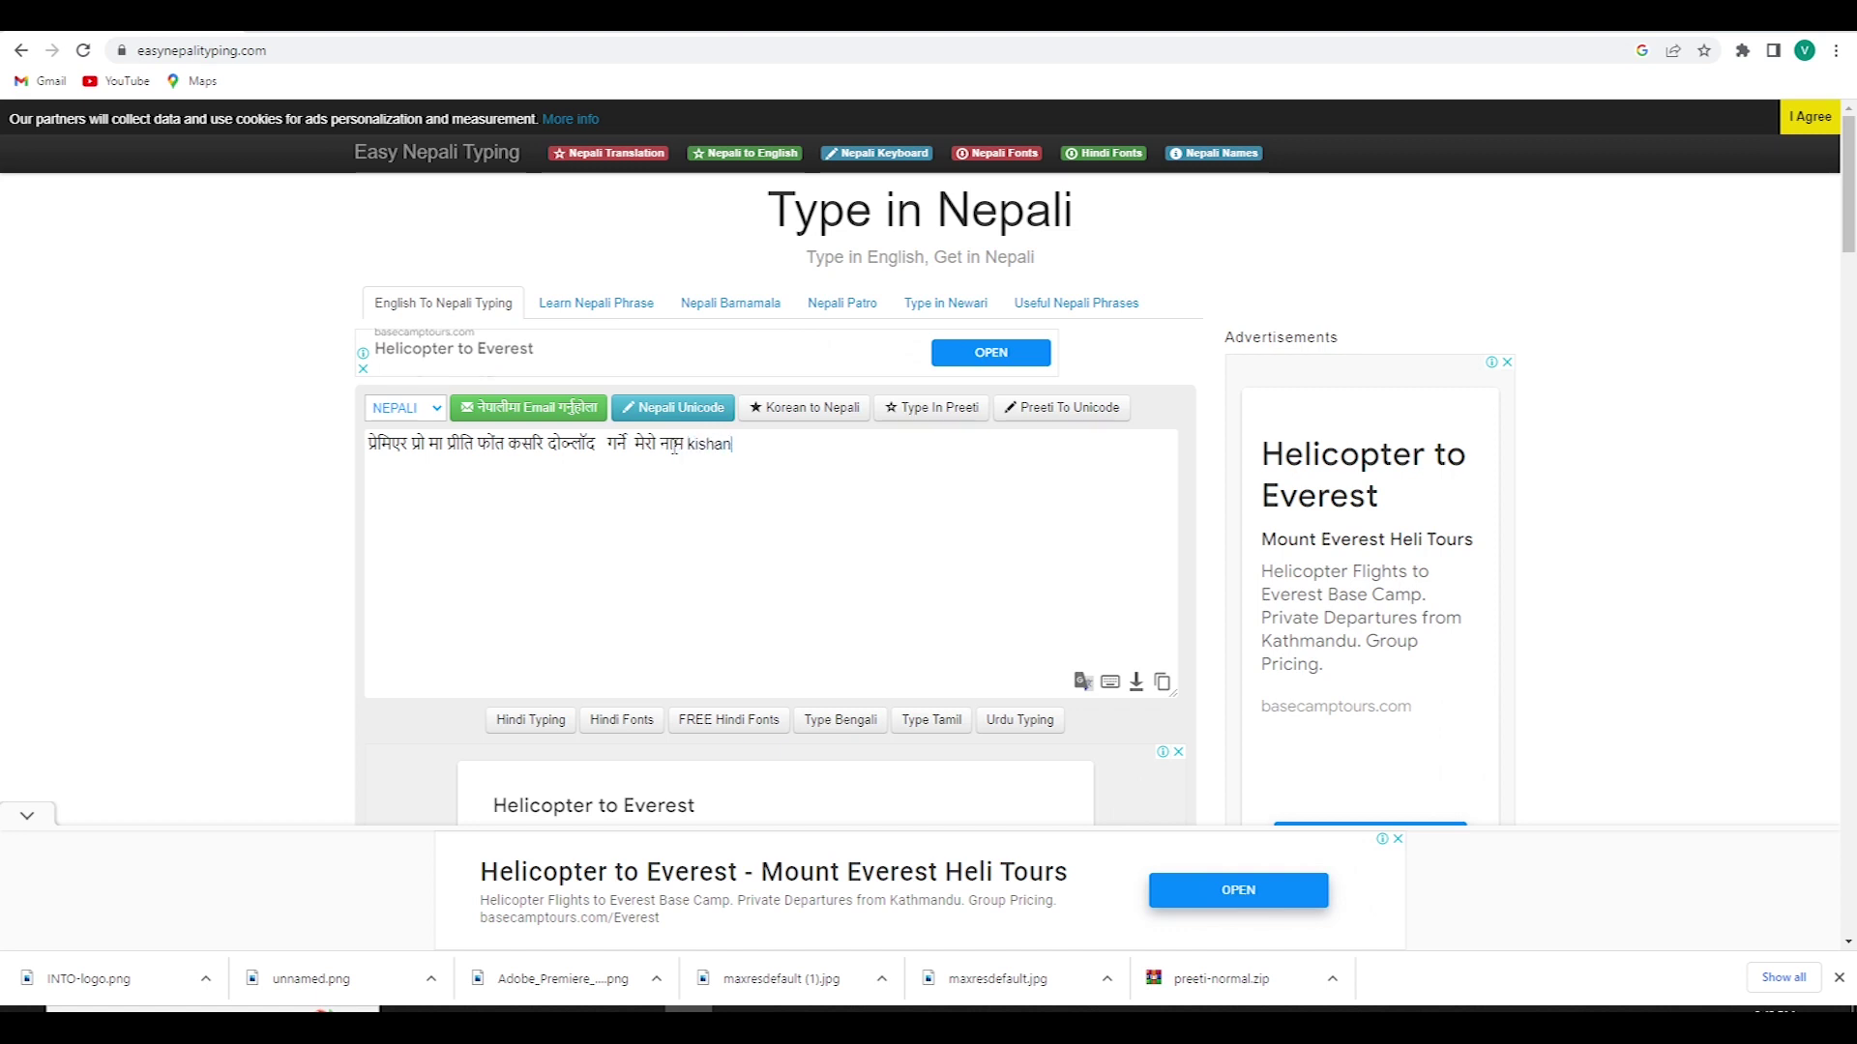
pyautogui.write('ho')
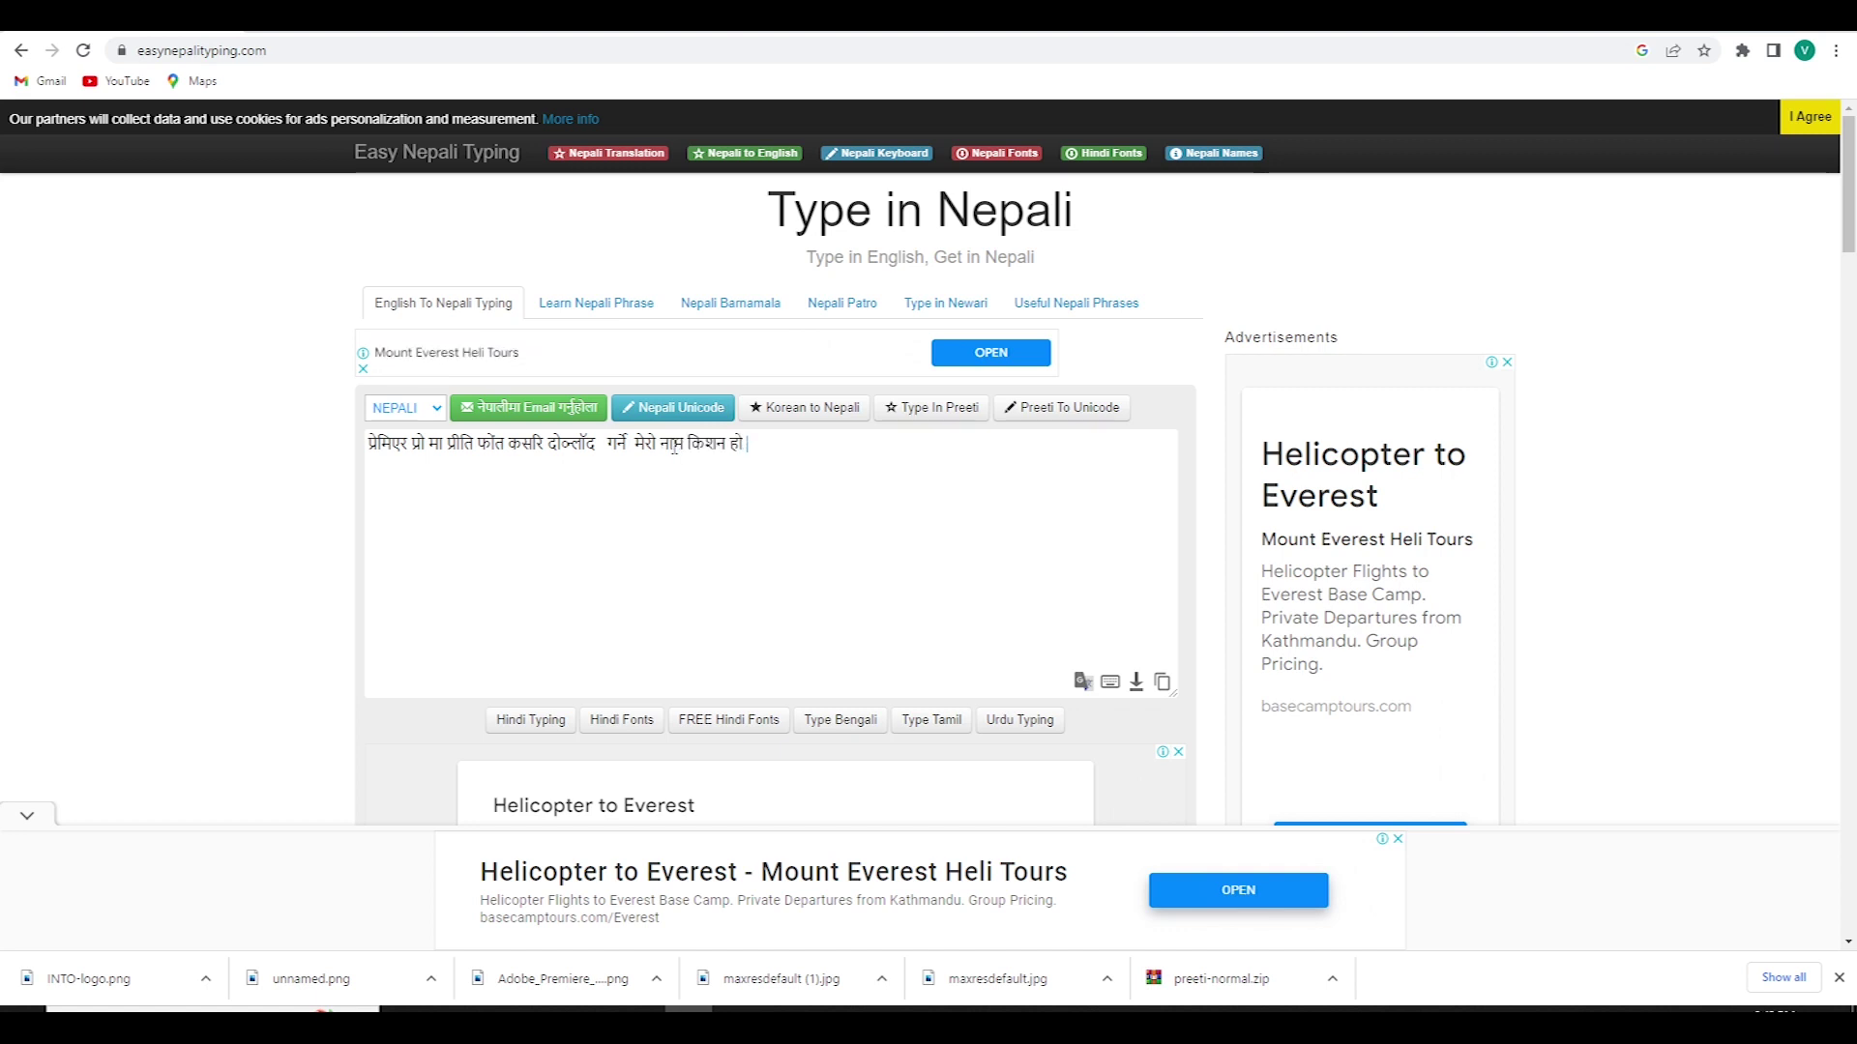
# Copy the phrase from "गर्ने" to the end and convert it on the Unicode to Preeti Converter page, replacing the old source text.
pyautogui.moveTo(608, 443); pyautogui.dragTo(782, 451)
pyautogui.hotkey('ctrl', 'c')
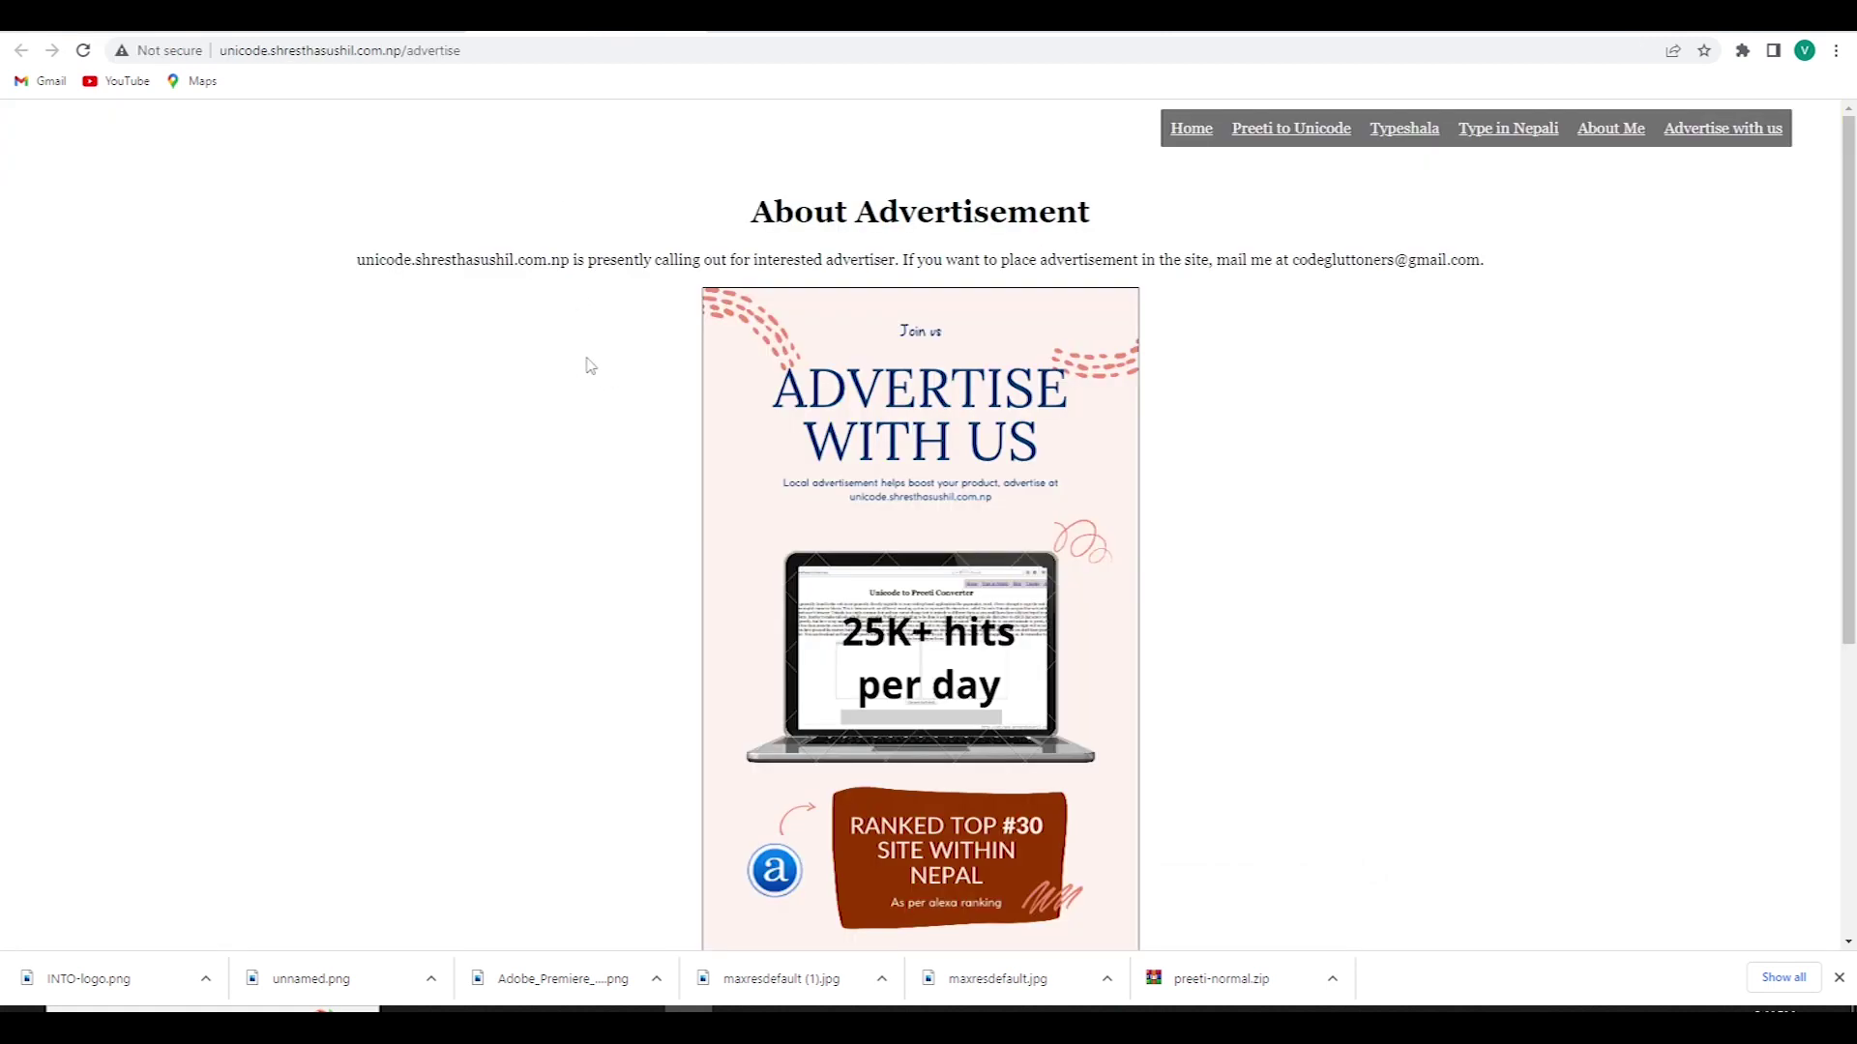
pyautogui.scroll(-5, 606, 363)
pyautogui.scroll(5, 607, 363)
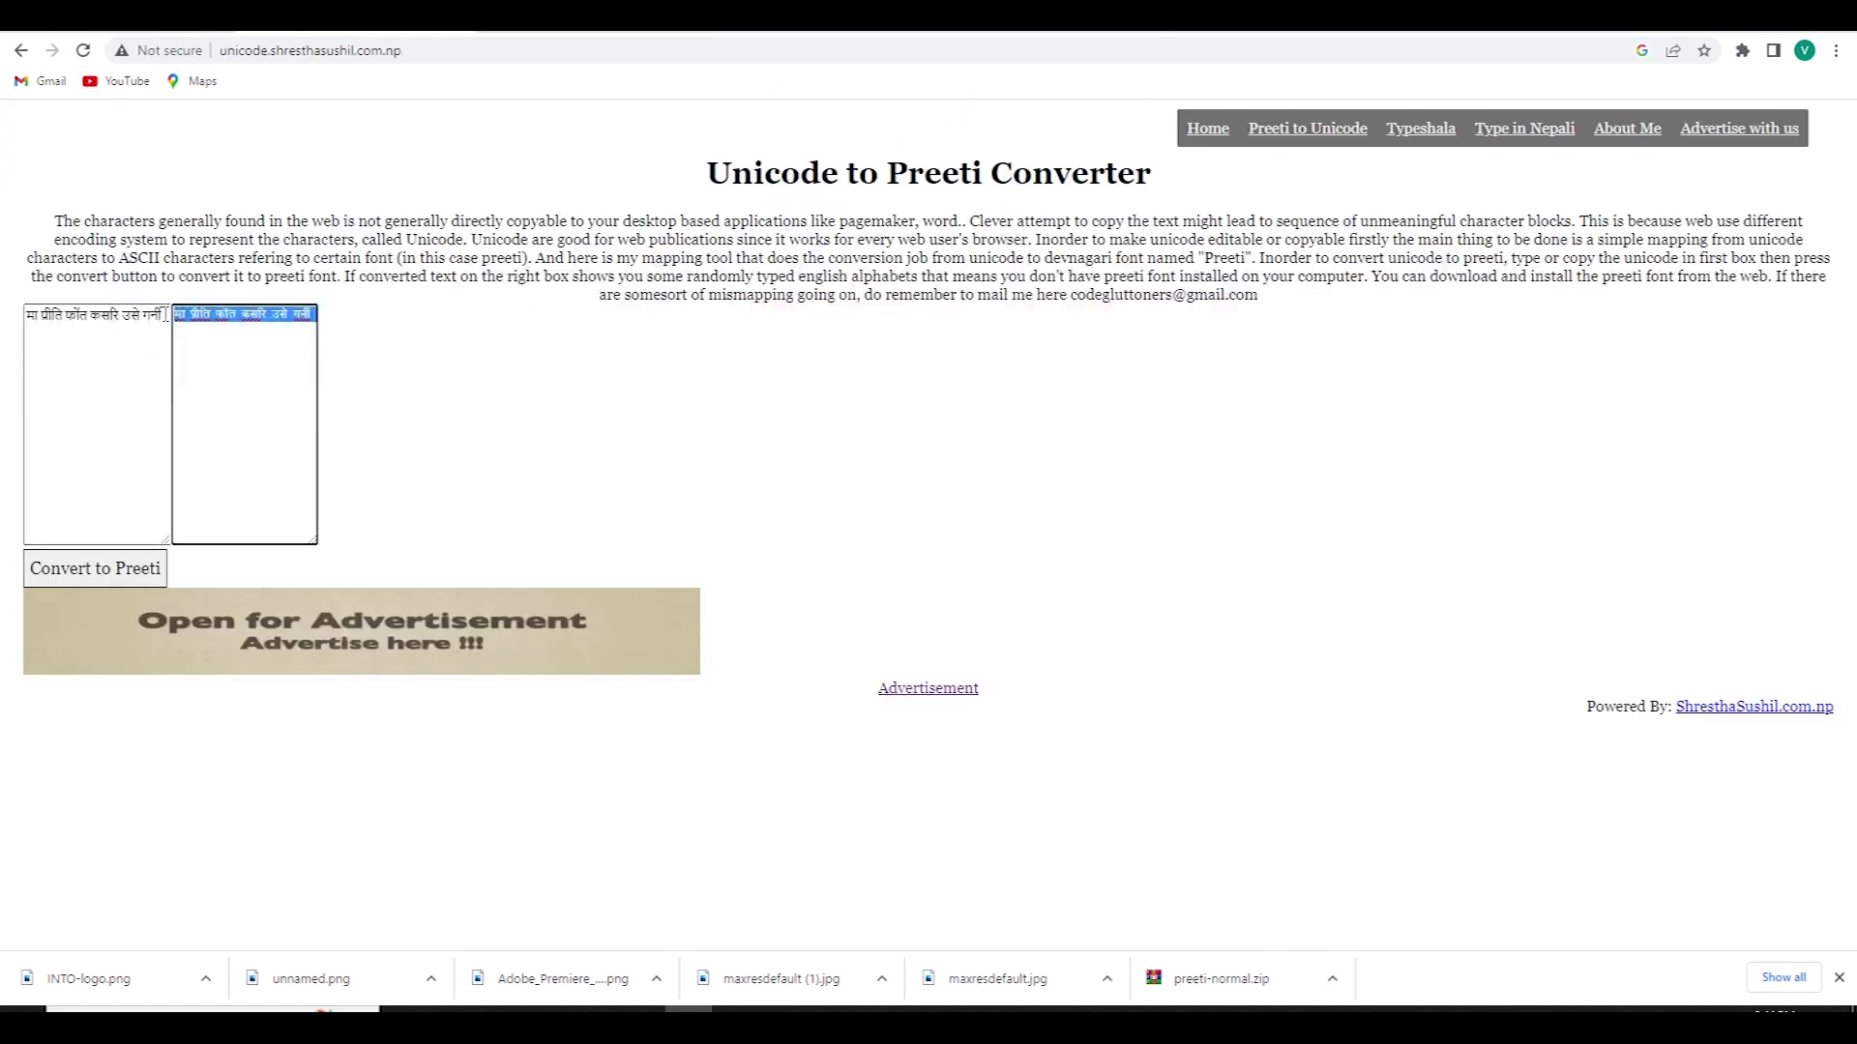
pyautogui.moveTo(163, 315); pyautogui.dragTo(3, 328)
pyautogui.hotkey('ctrl', 'v')
pyautogui.click(124, 573)
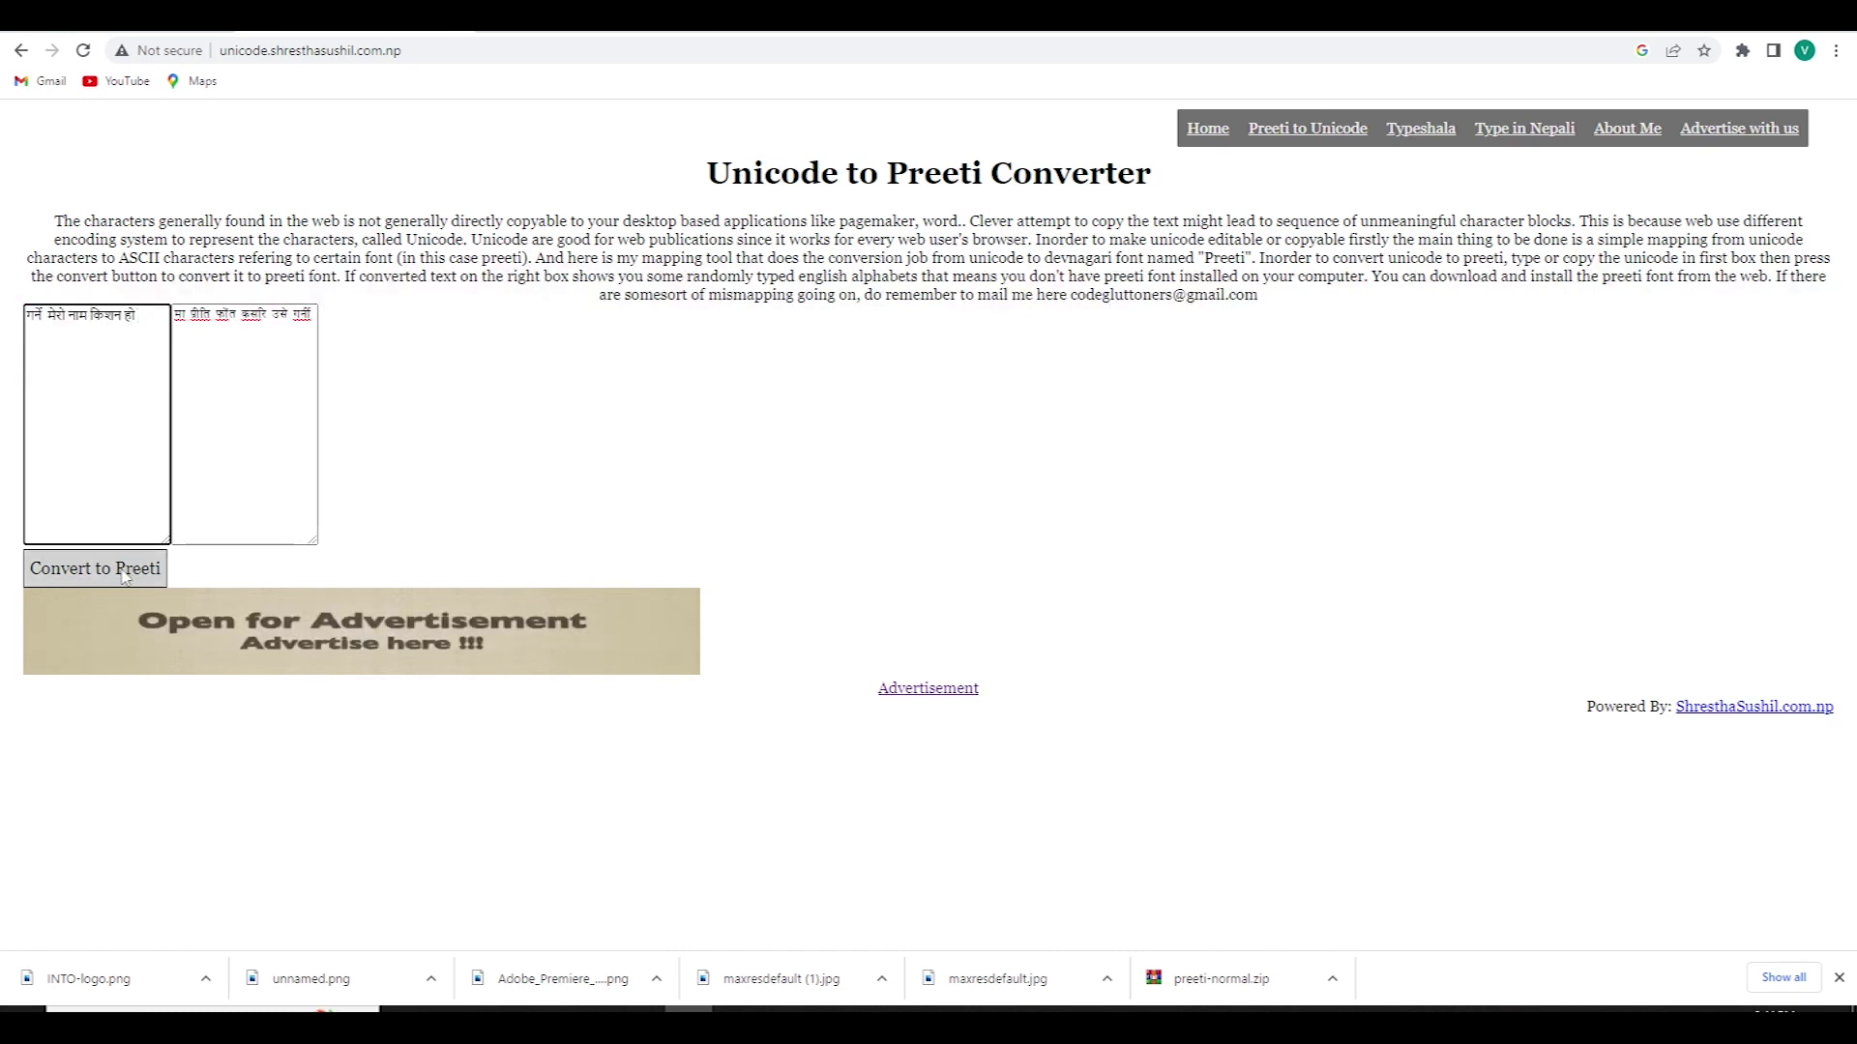
# Copy the converted Preeti phrase and paste it into the three-line Nepali text layer in Premiere Pro, after "प्रीति".
pyautogui.moveTo(175, 315); pyautogui.dragTo(324, 323)
pyautogui.hotkey('ctrl', 'c')
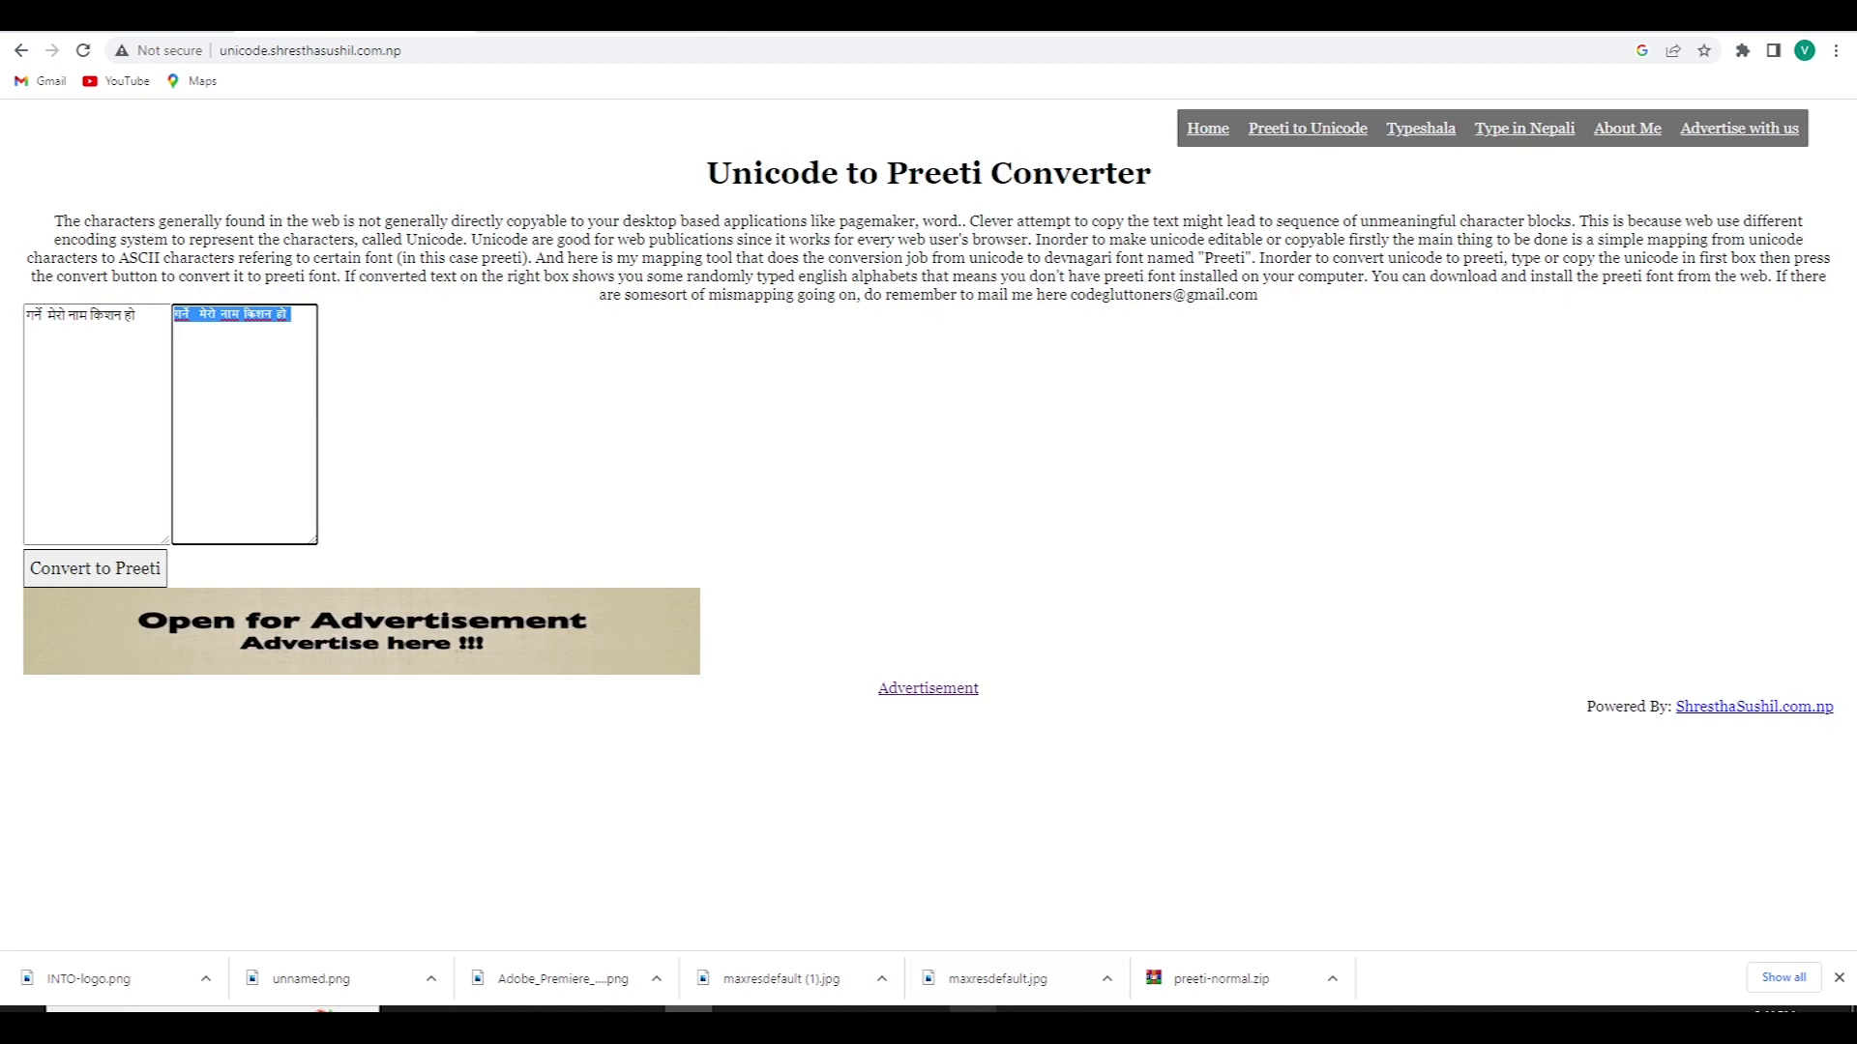
pyautogui.moveTo(925, 1027)
pyautogui.click(925, 933)
pyautogui.click(1081, 300)
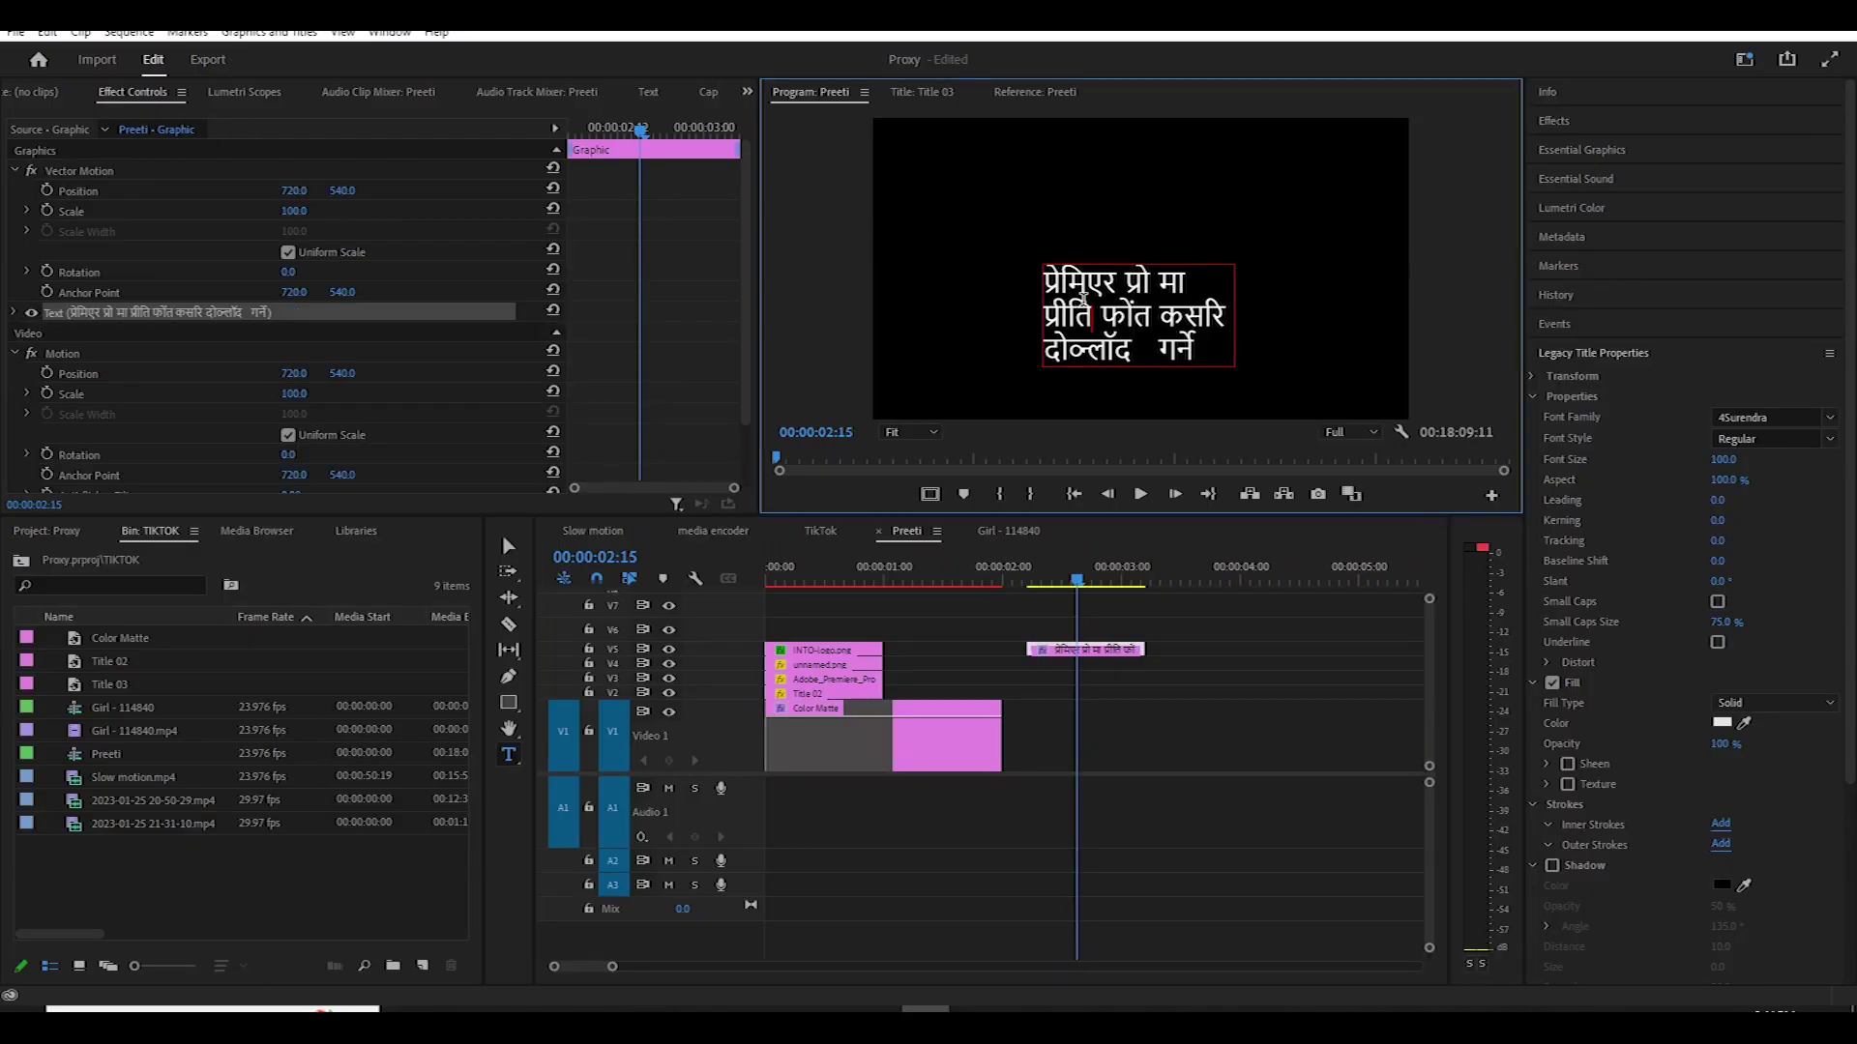
pyautogui.hotkey('ctrl', 'v')
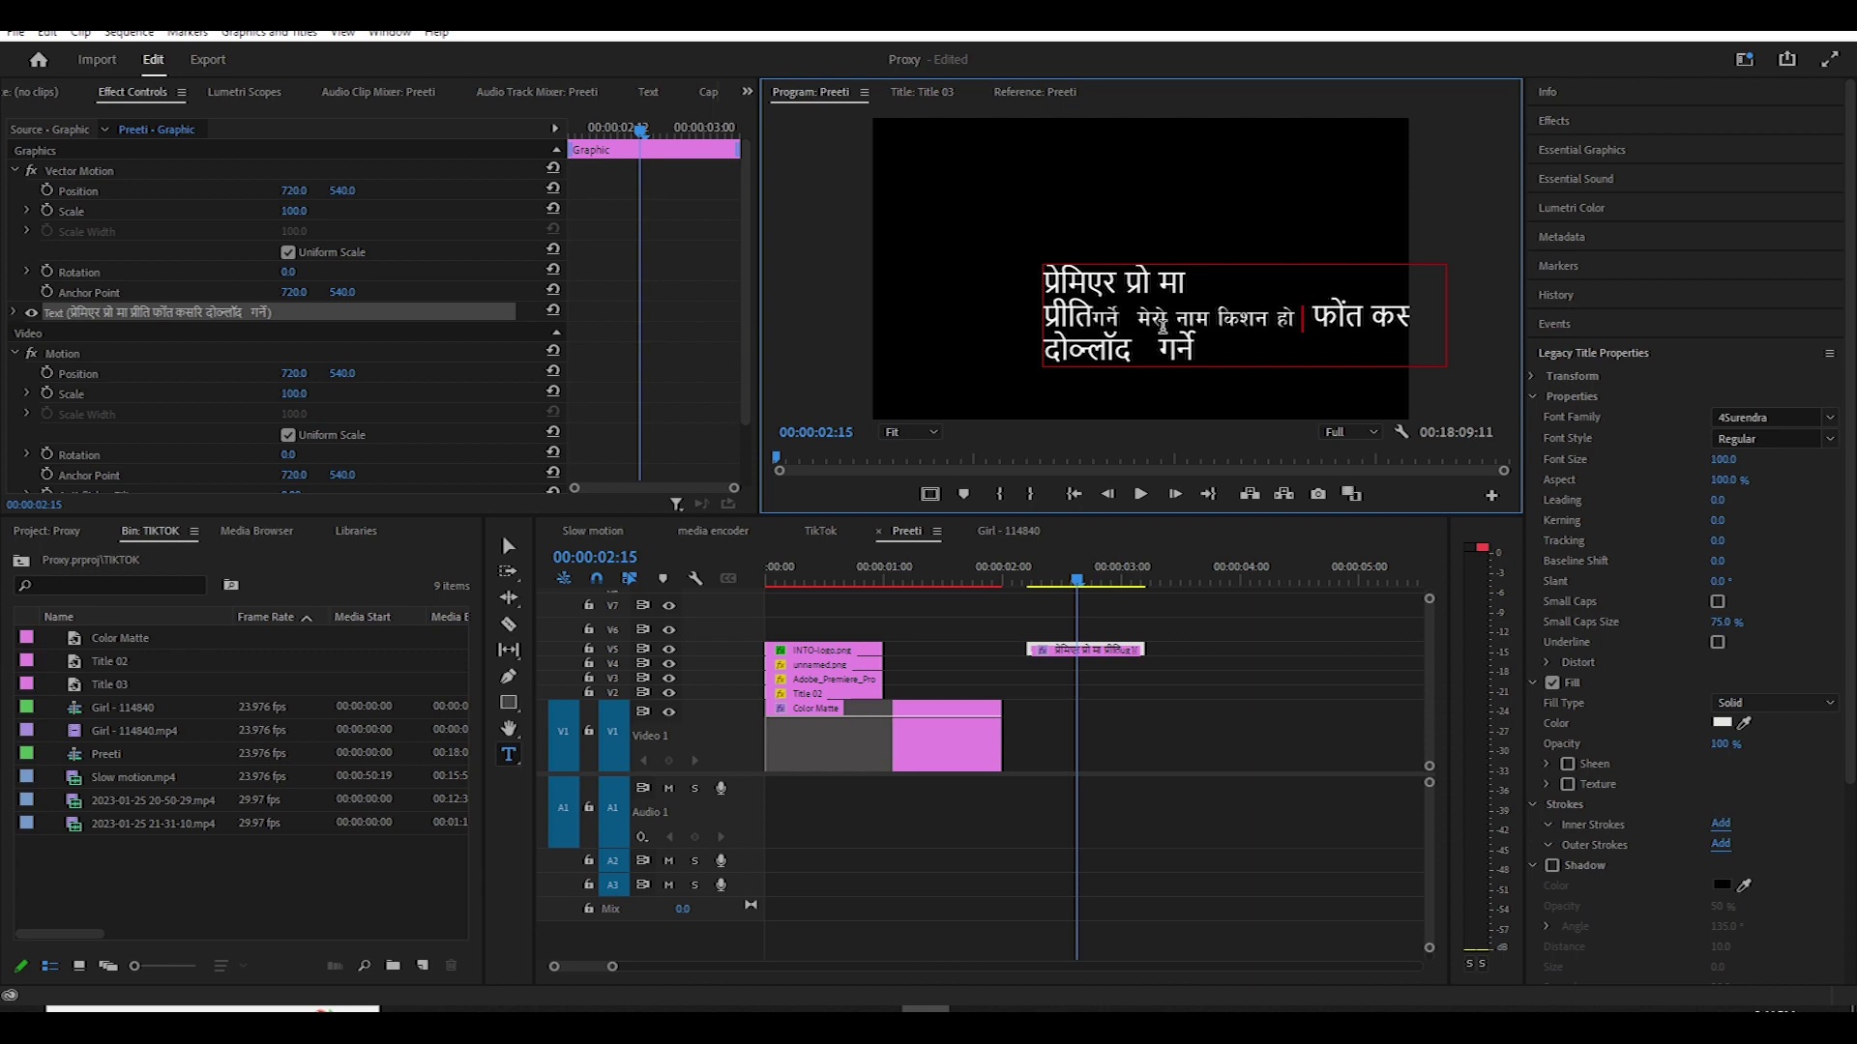
# Undo the pasted phrase, select the whole three-line text and try to open its font family choices.
pyautogui.moveTo(1194, 278); pyautogui.dragTo(1063, 340)
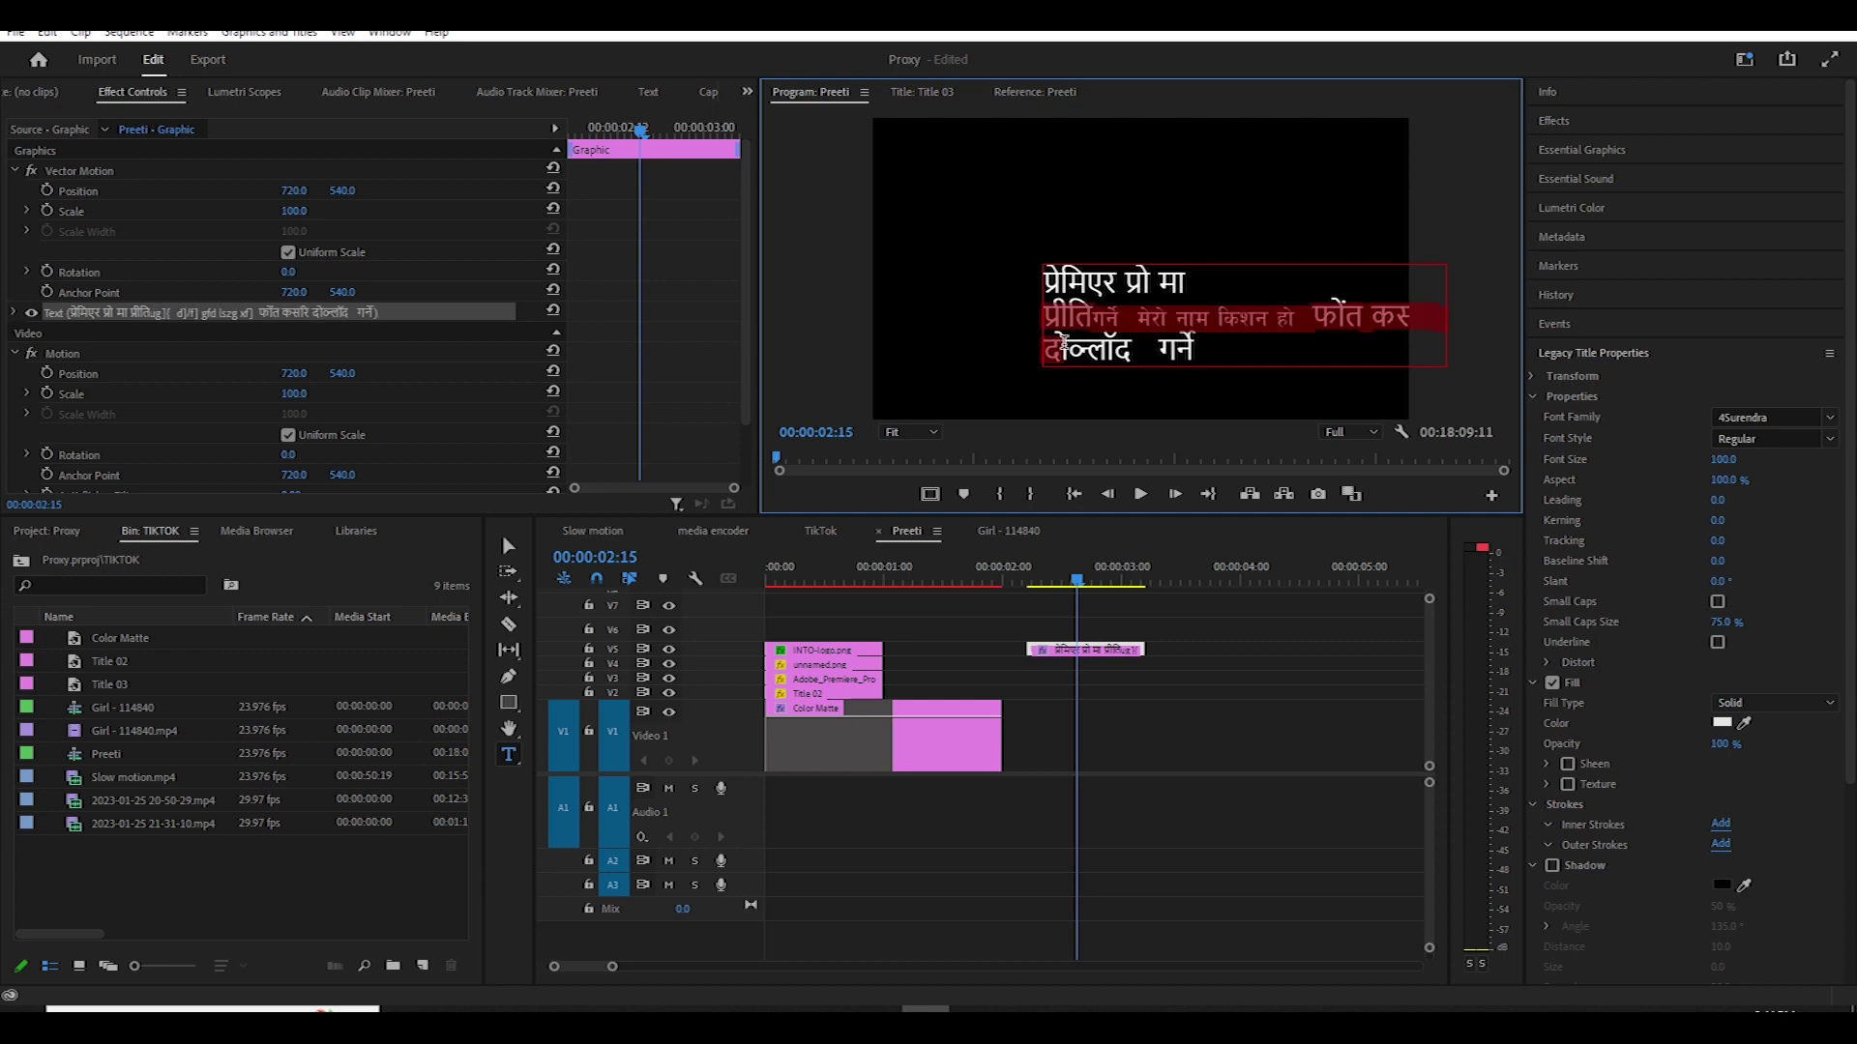
pyautogui.hotkey('ctrl', 'a')
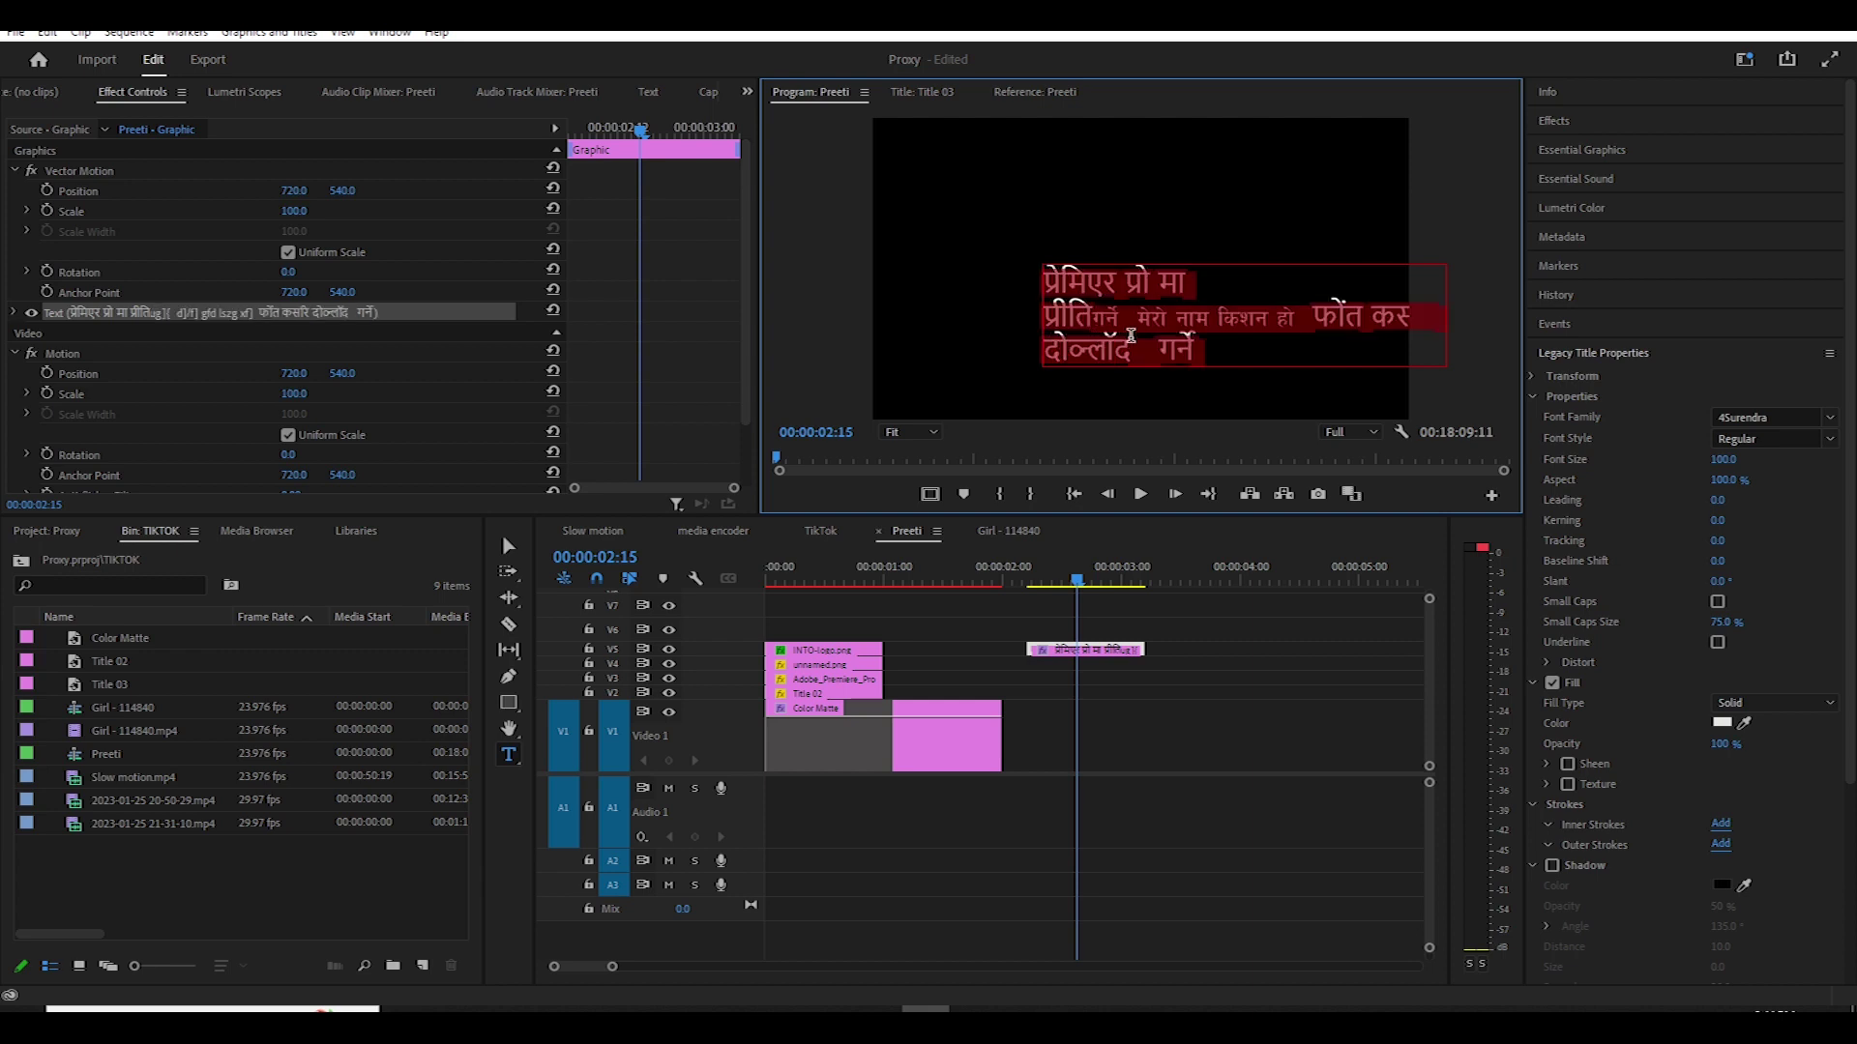
pyautogui.hotkey('ctrl', 'z')
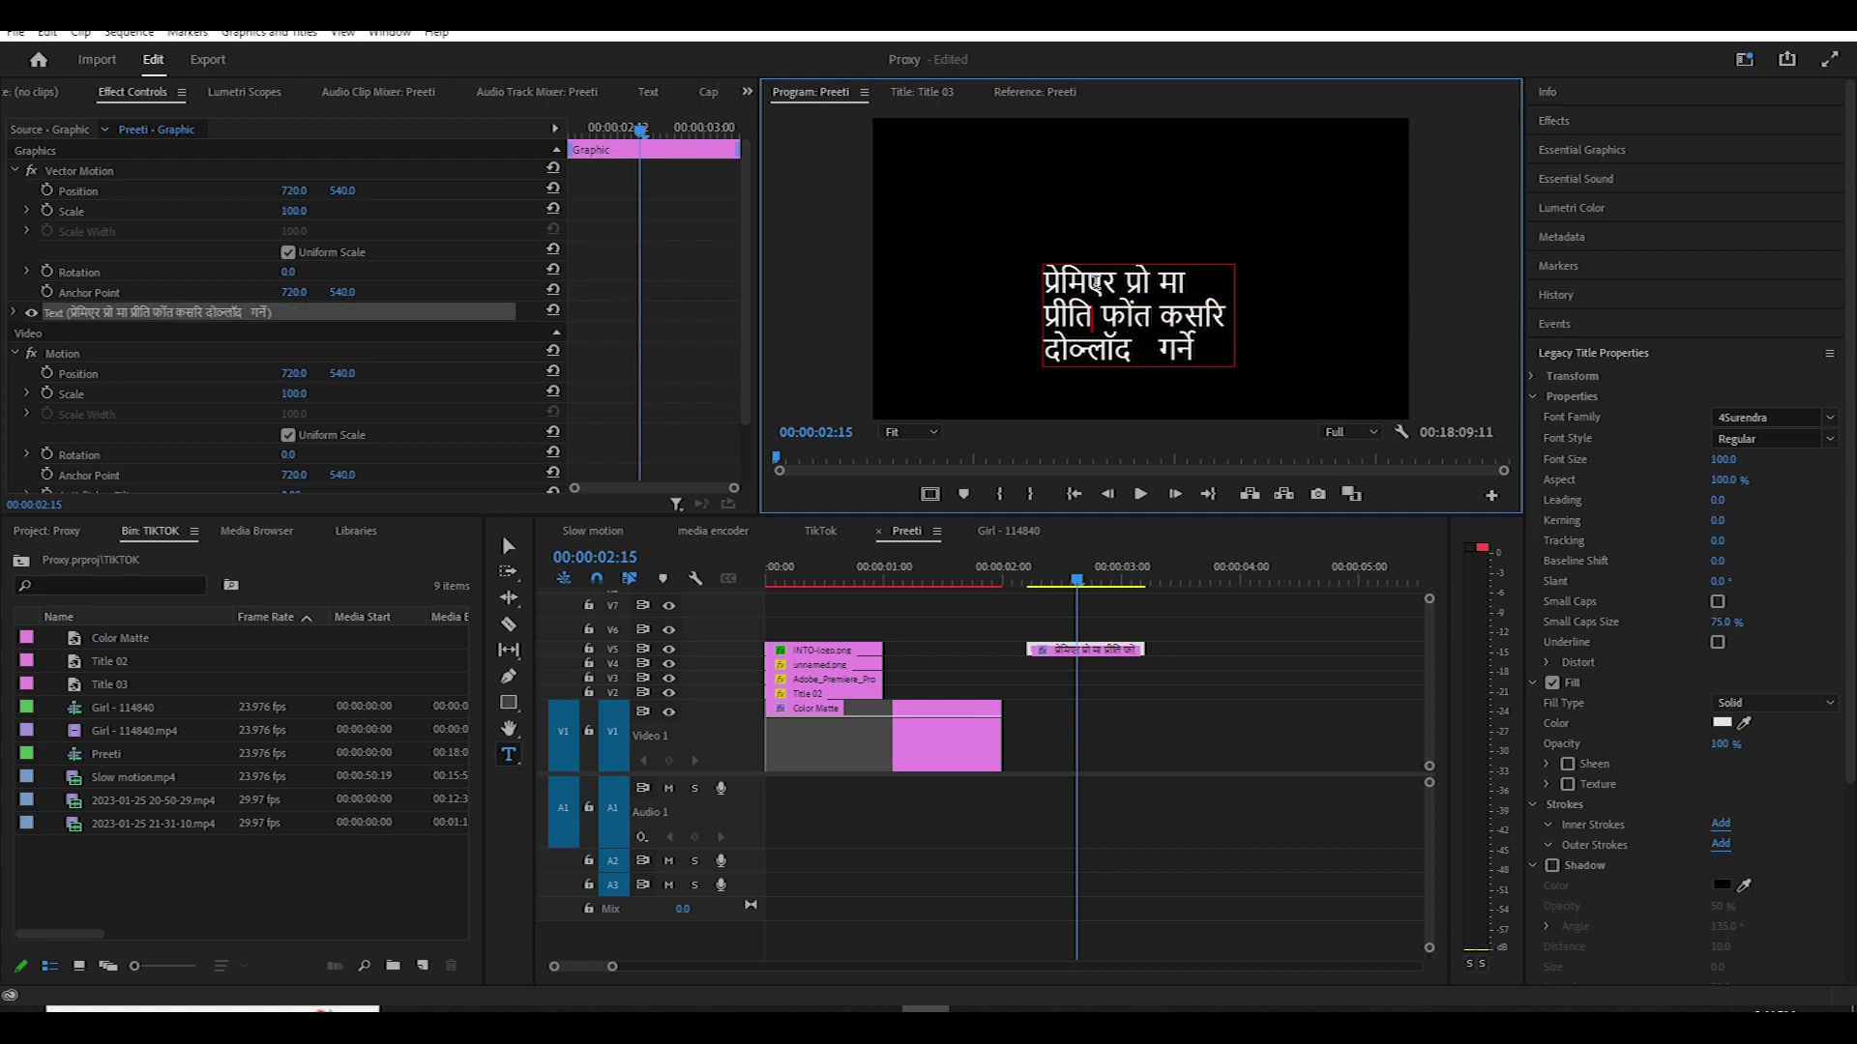
pyautogui.hotkey('ctrl', 'a')
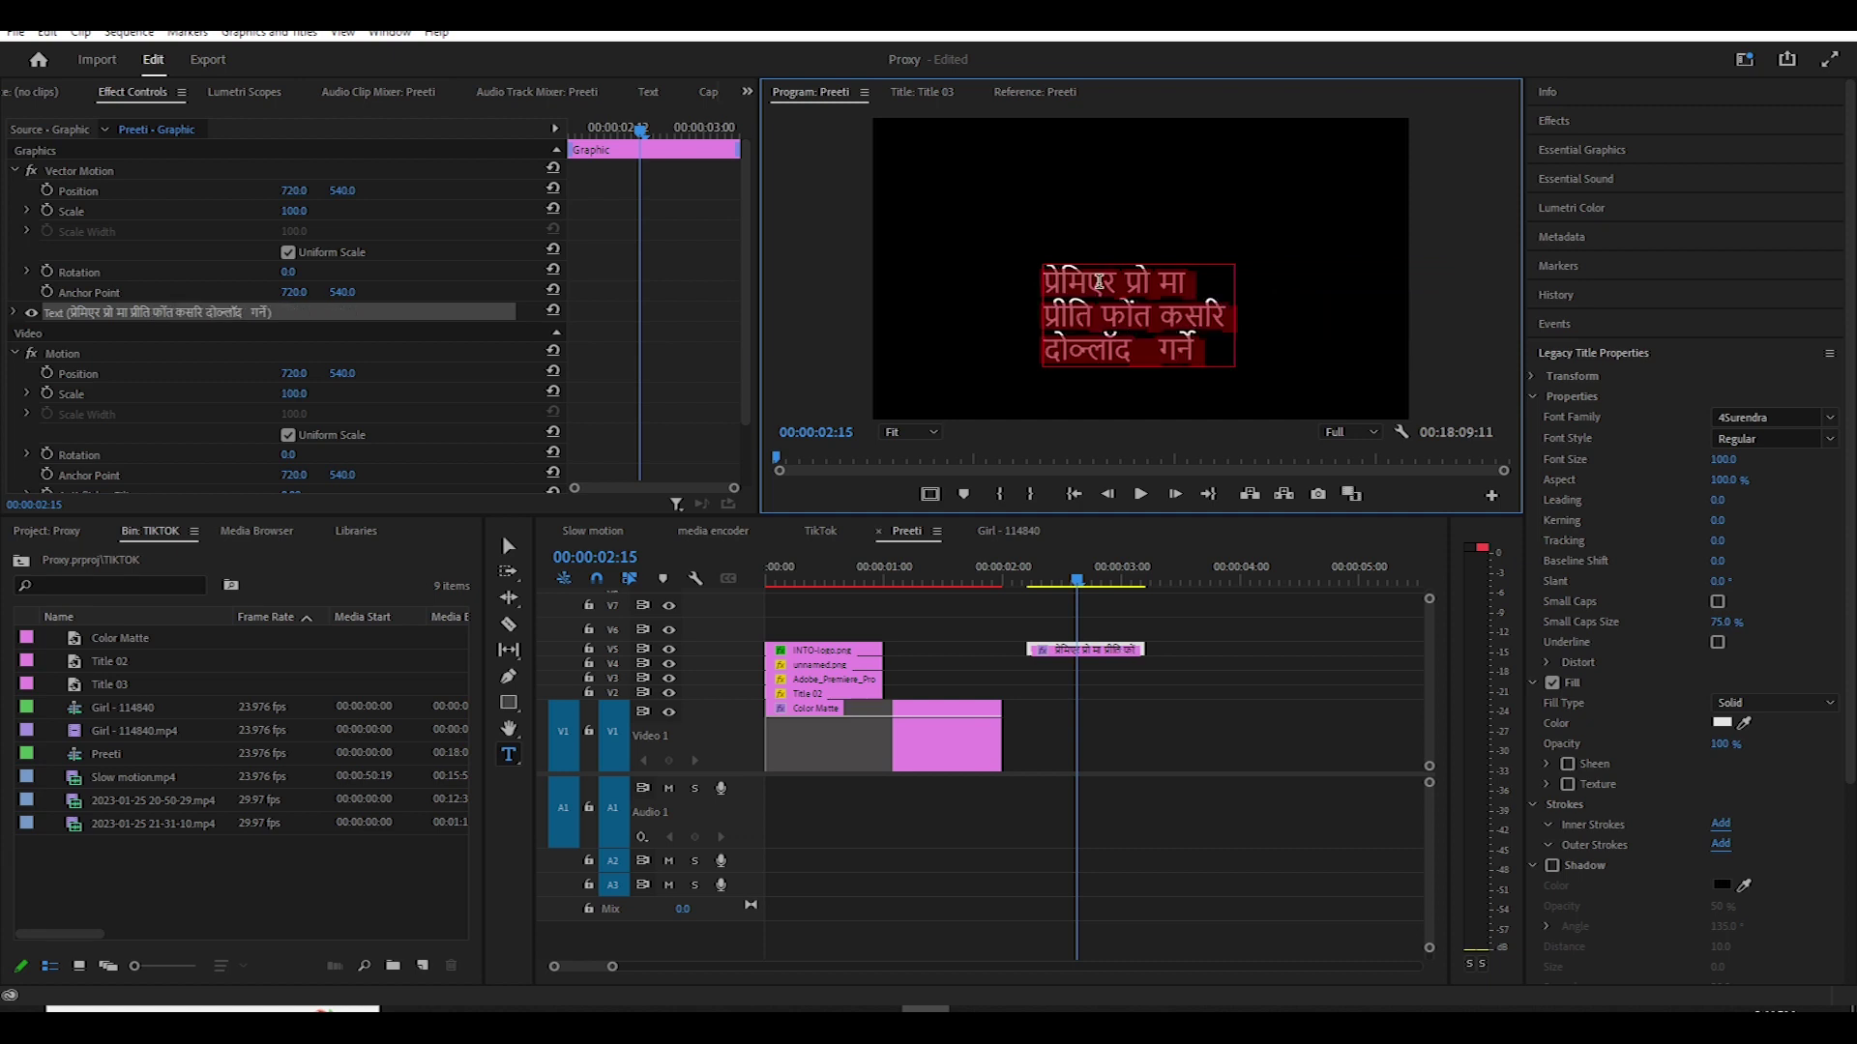
pyautogui.click(1783, 416)
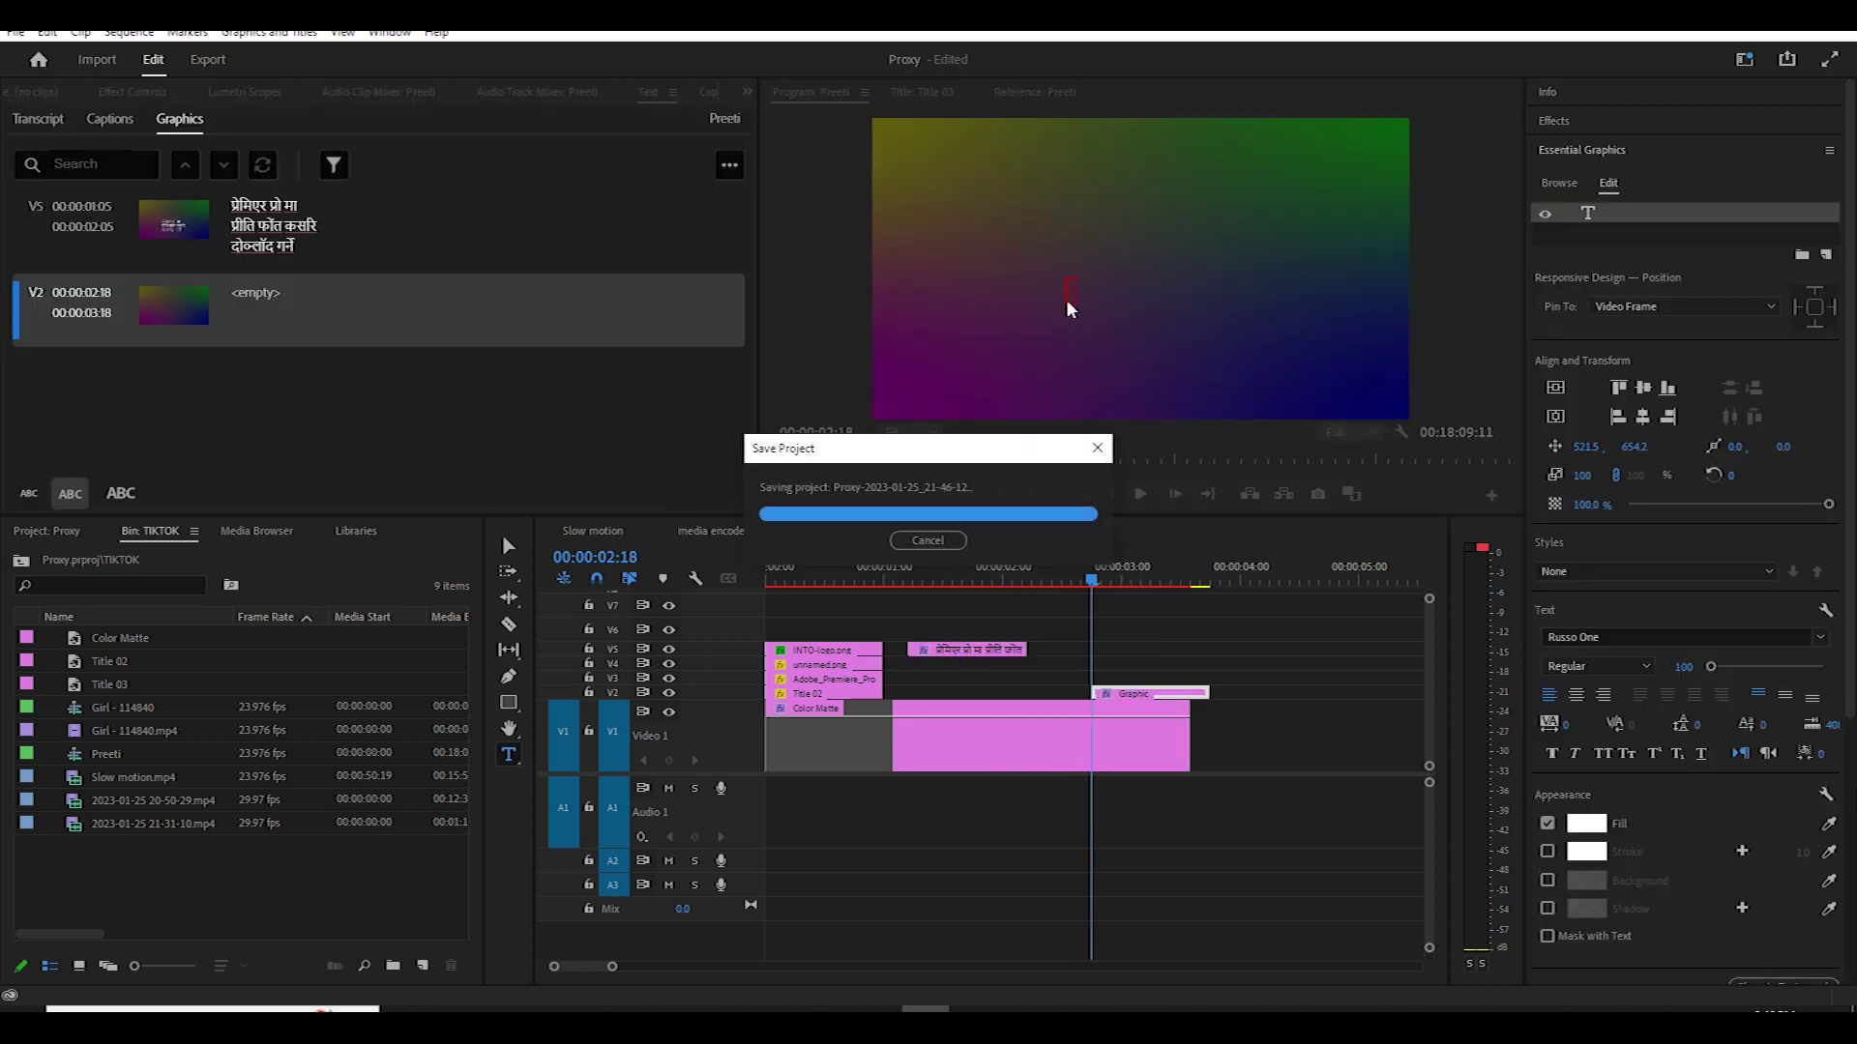
# Enter the text "jscjhsgsdhbvhgsd" in the new text layer over the gradient background and set its font to Preeti.
pyautogui.write('sdhbvhgsd')
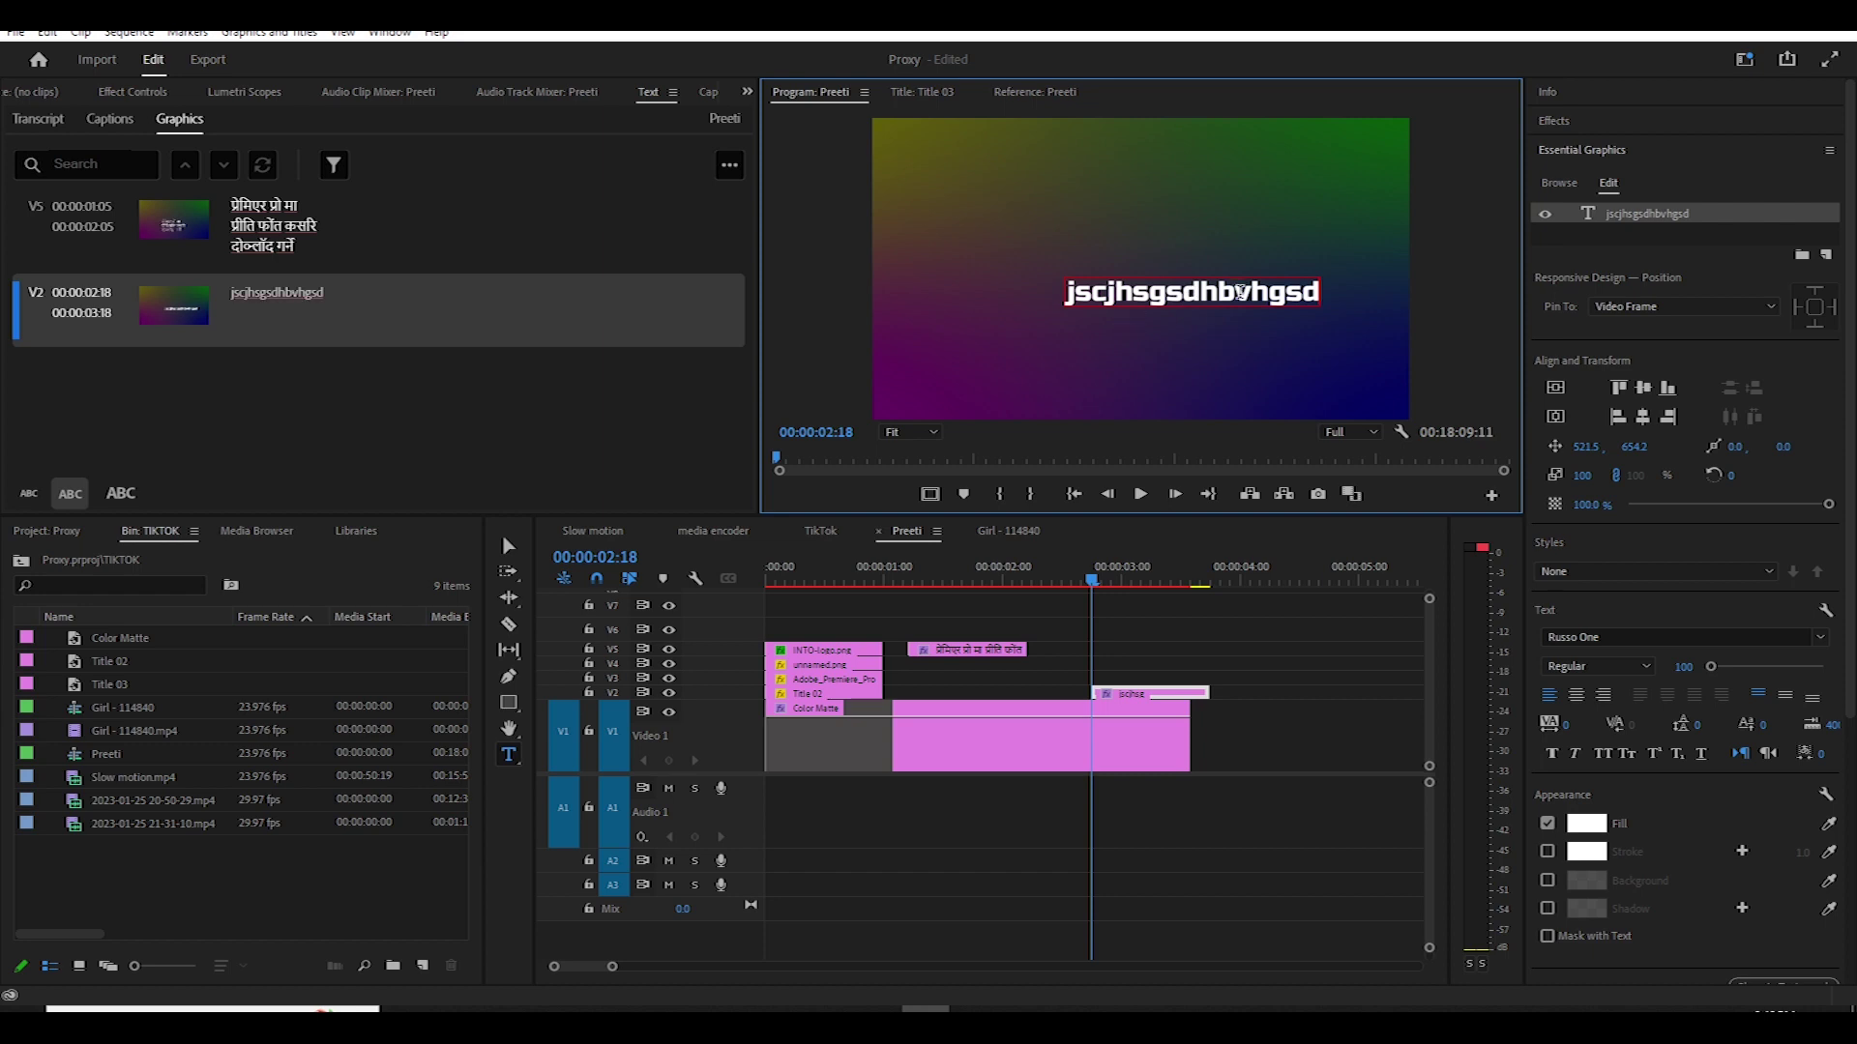
pyautogui.click(1121, 580)
pyautogui.click(1145, 290)
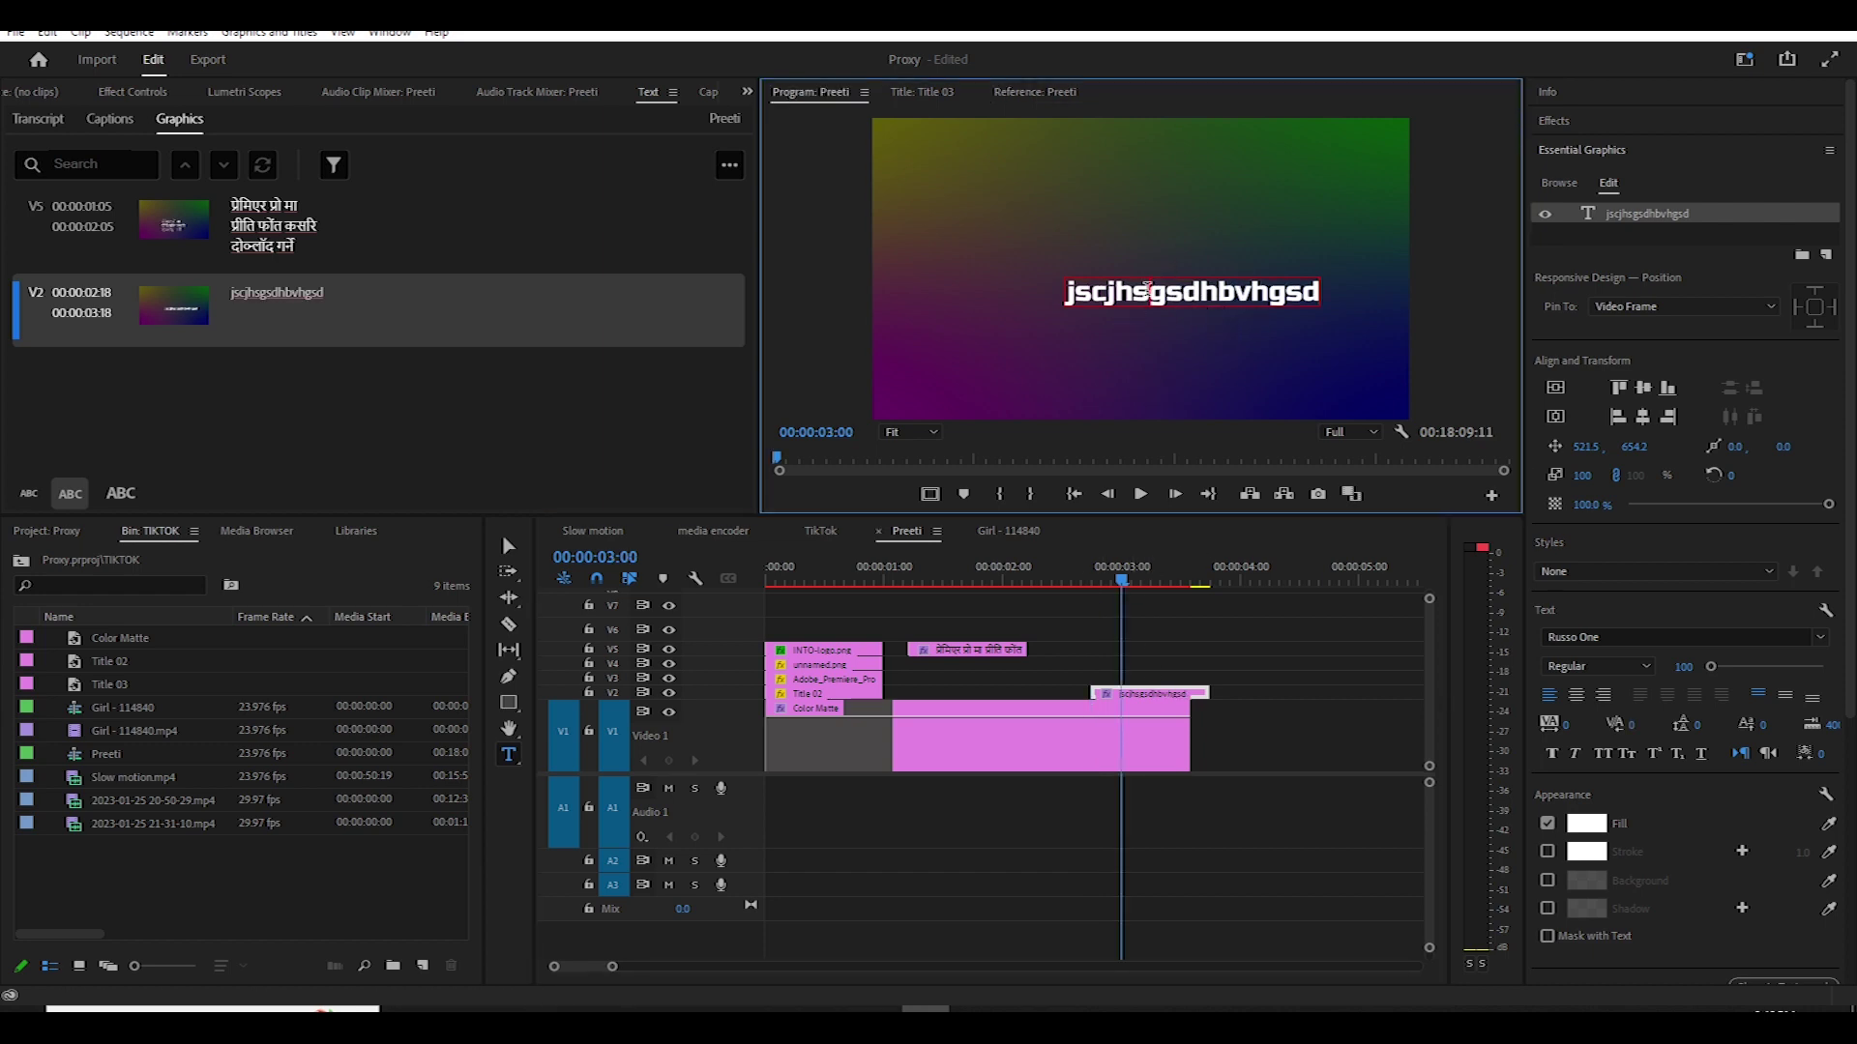
pyautogui.doubleClick(1146, 290)
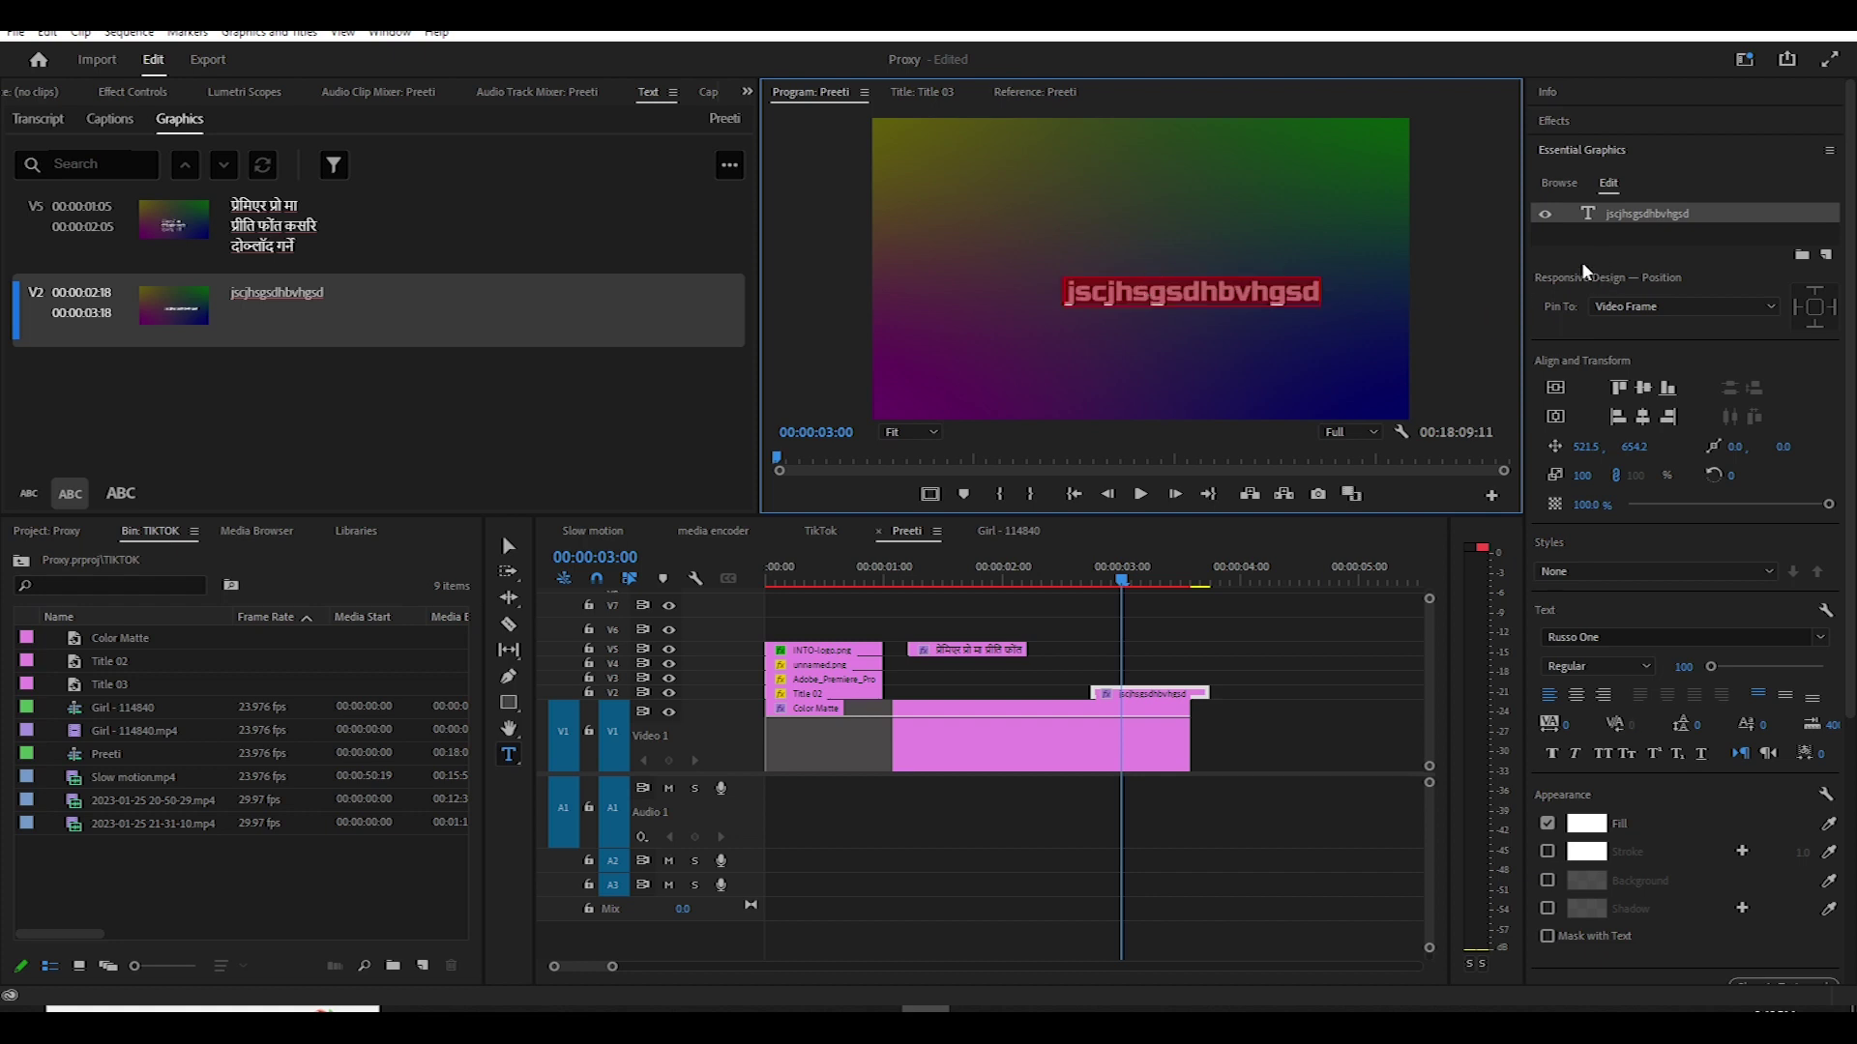
pyautogui.click(1633, 640)
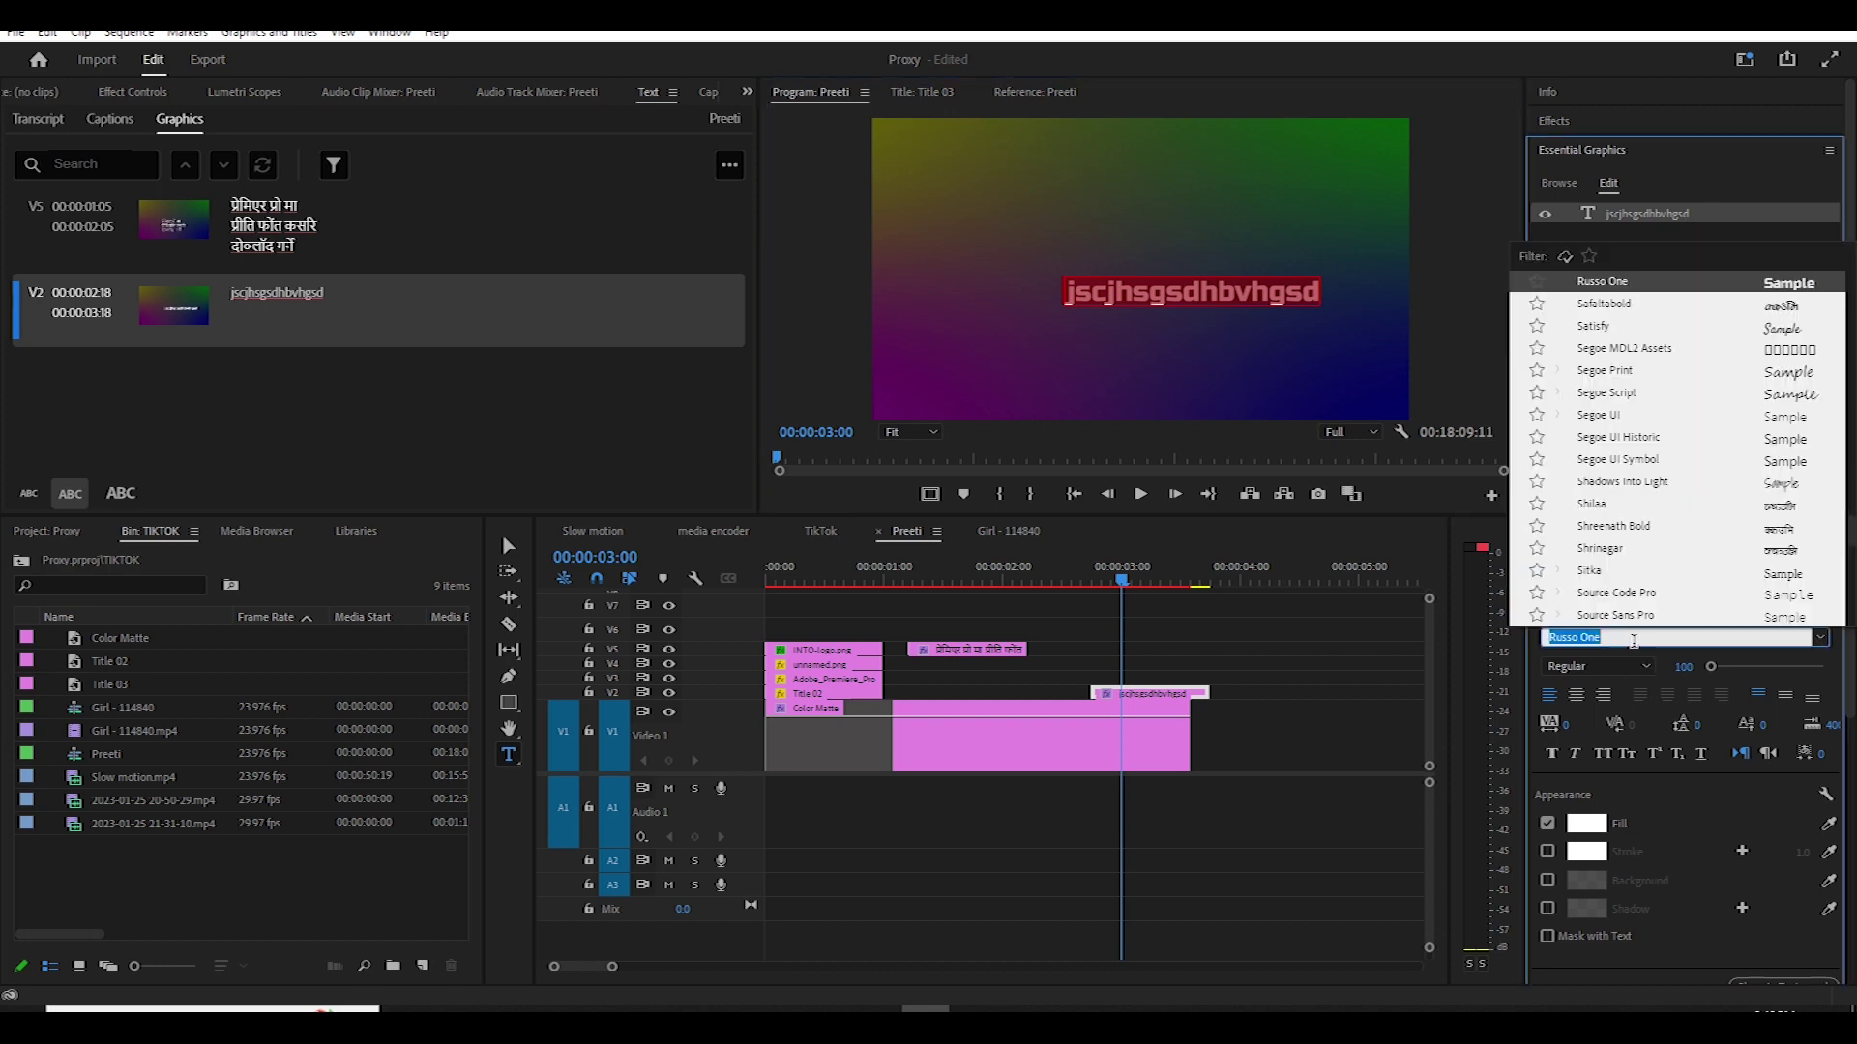
pyautogui.write('pree')
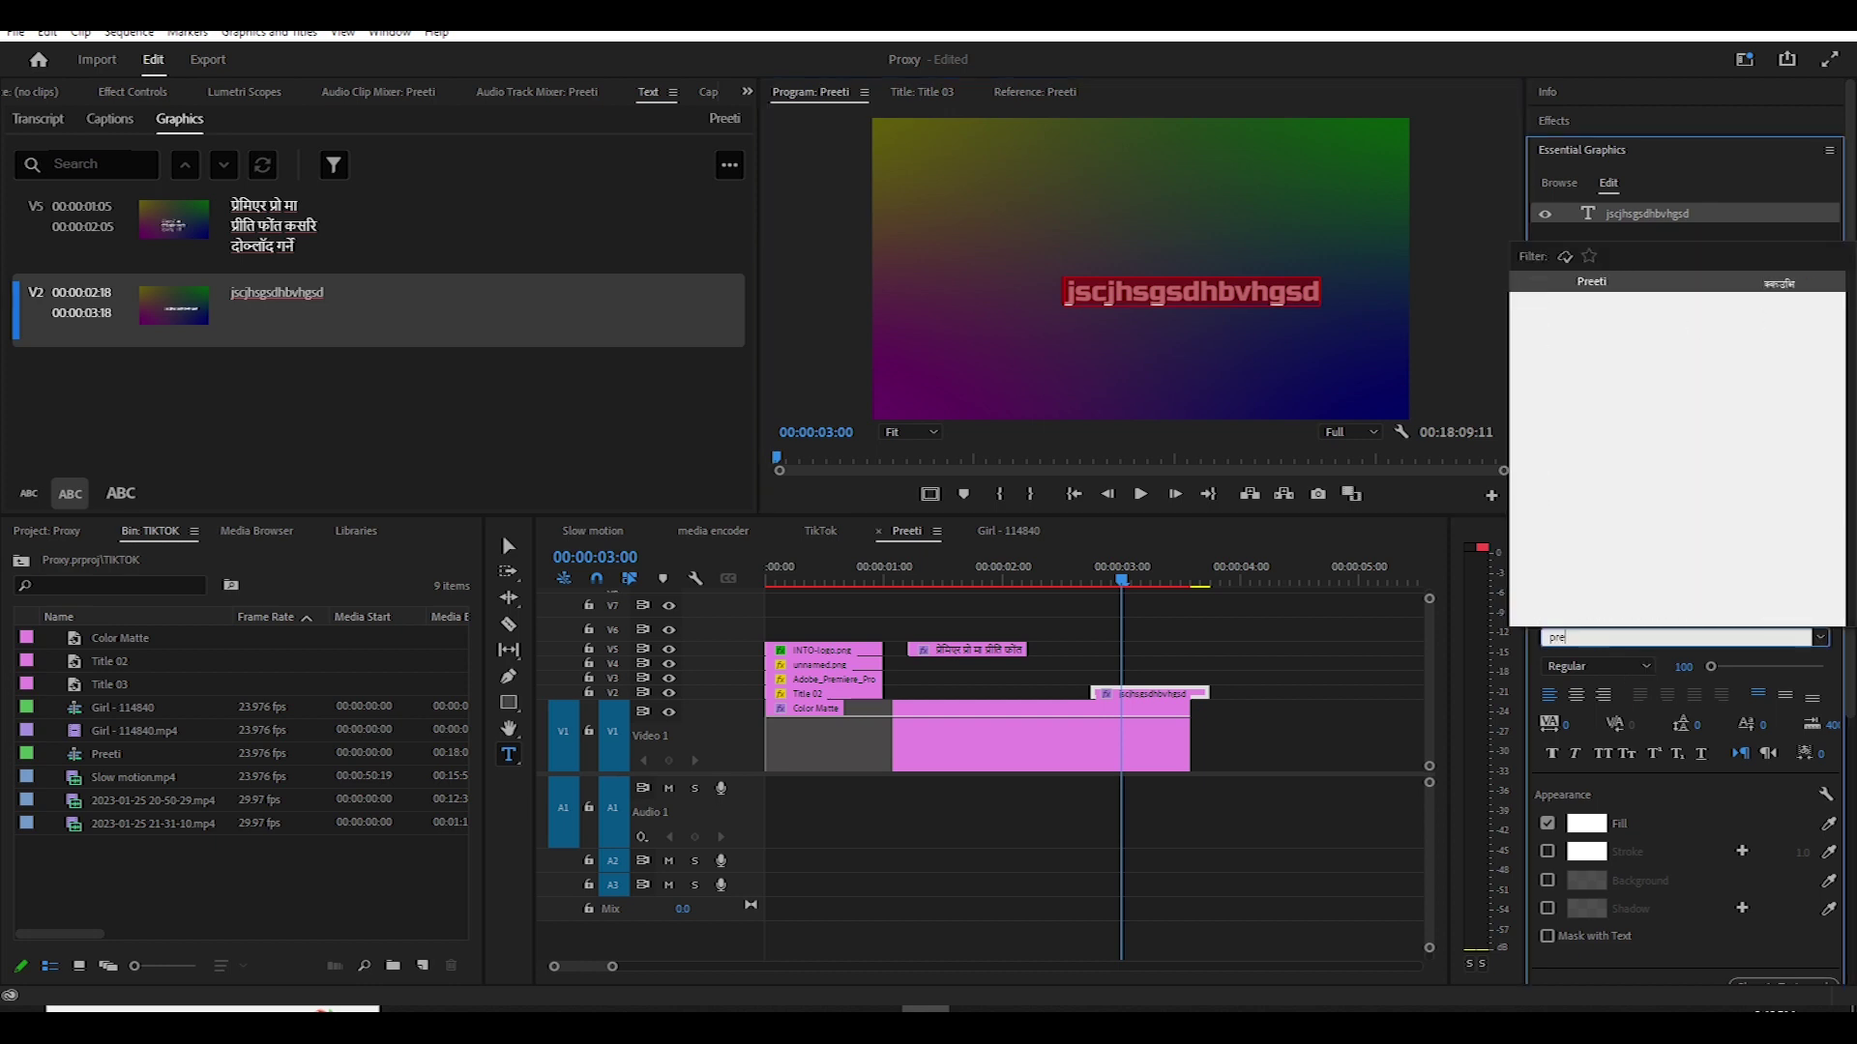
pyautogui.click(1600, 280)
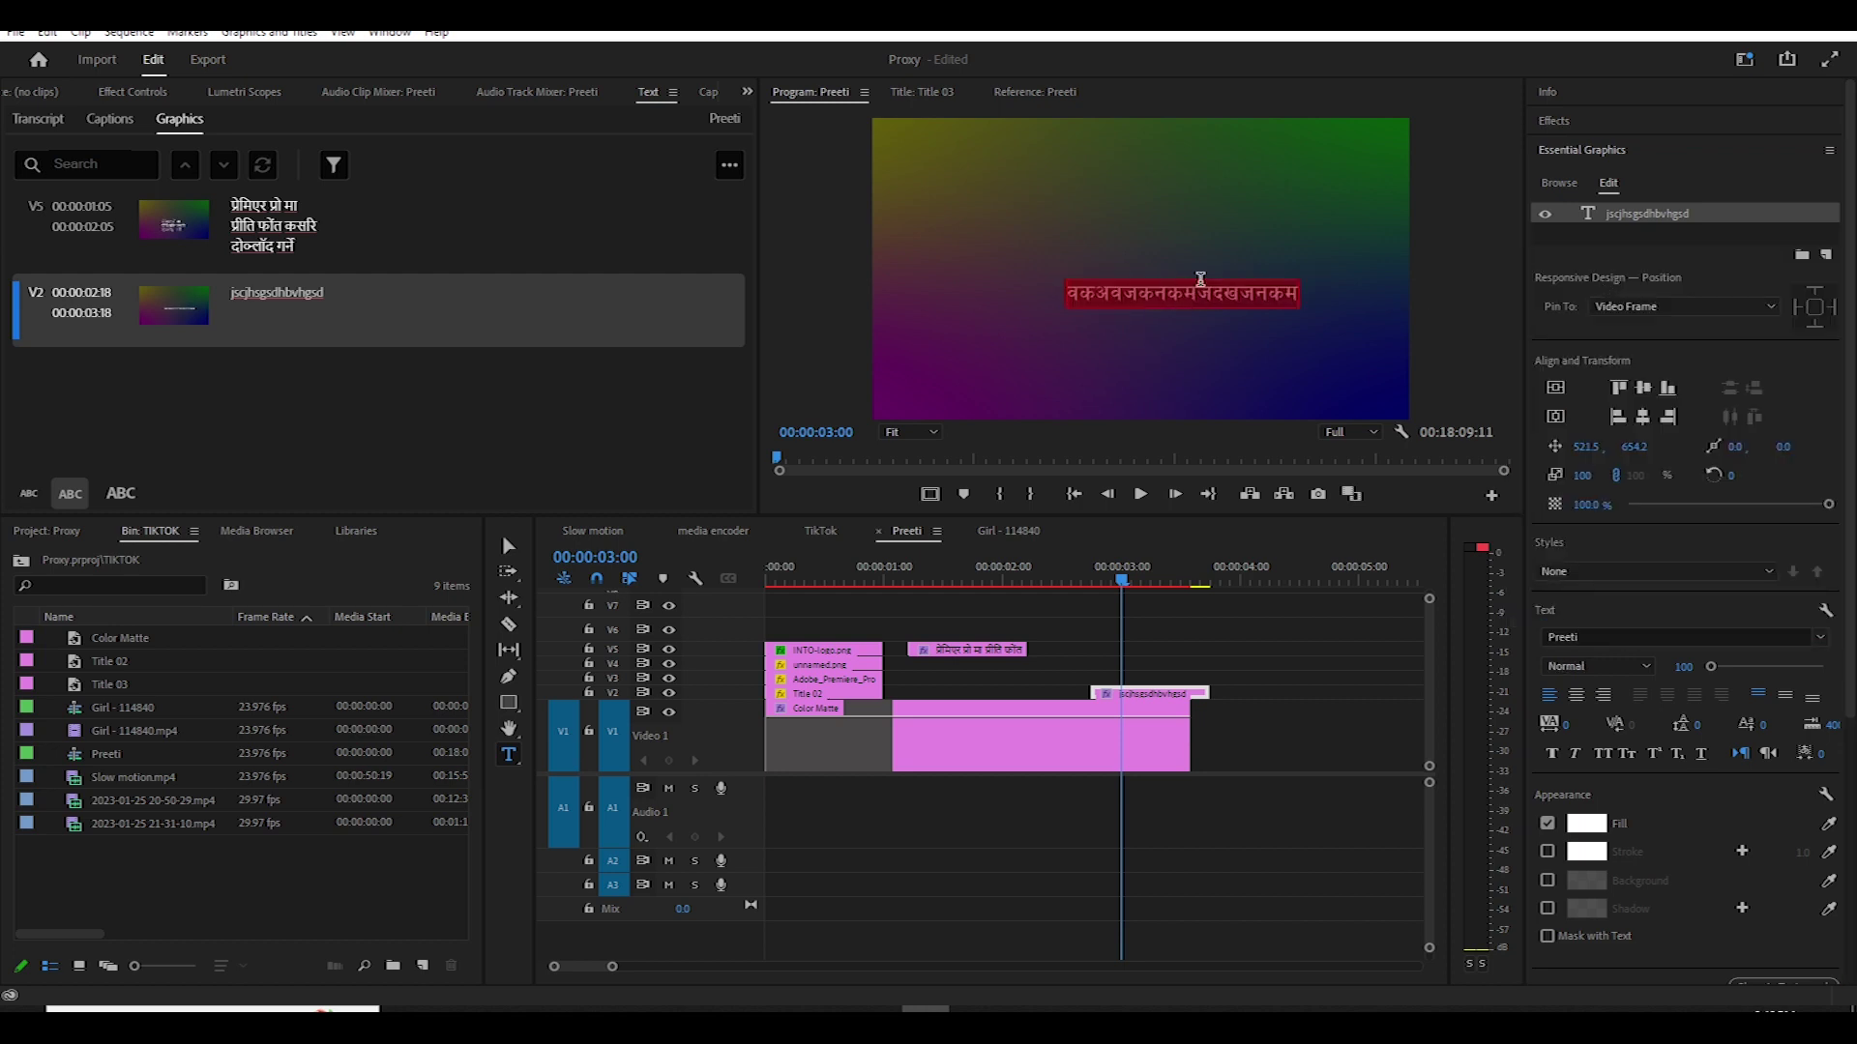
# Create a new legacy title named "name" with the default video settings.
pyautogui.moveTo(1123, 580); pyautogui.dragTo(986, 581)
pyautogui.press('Left')
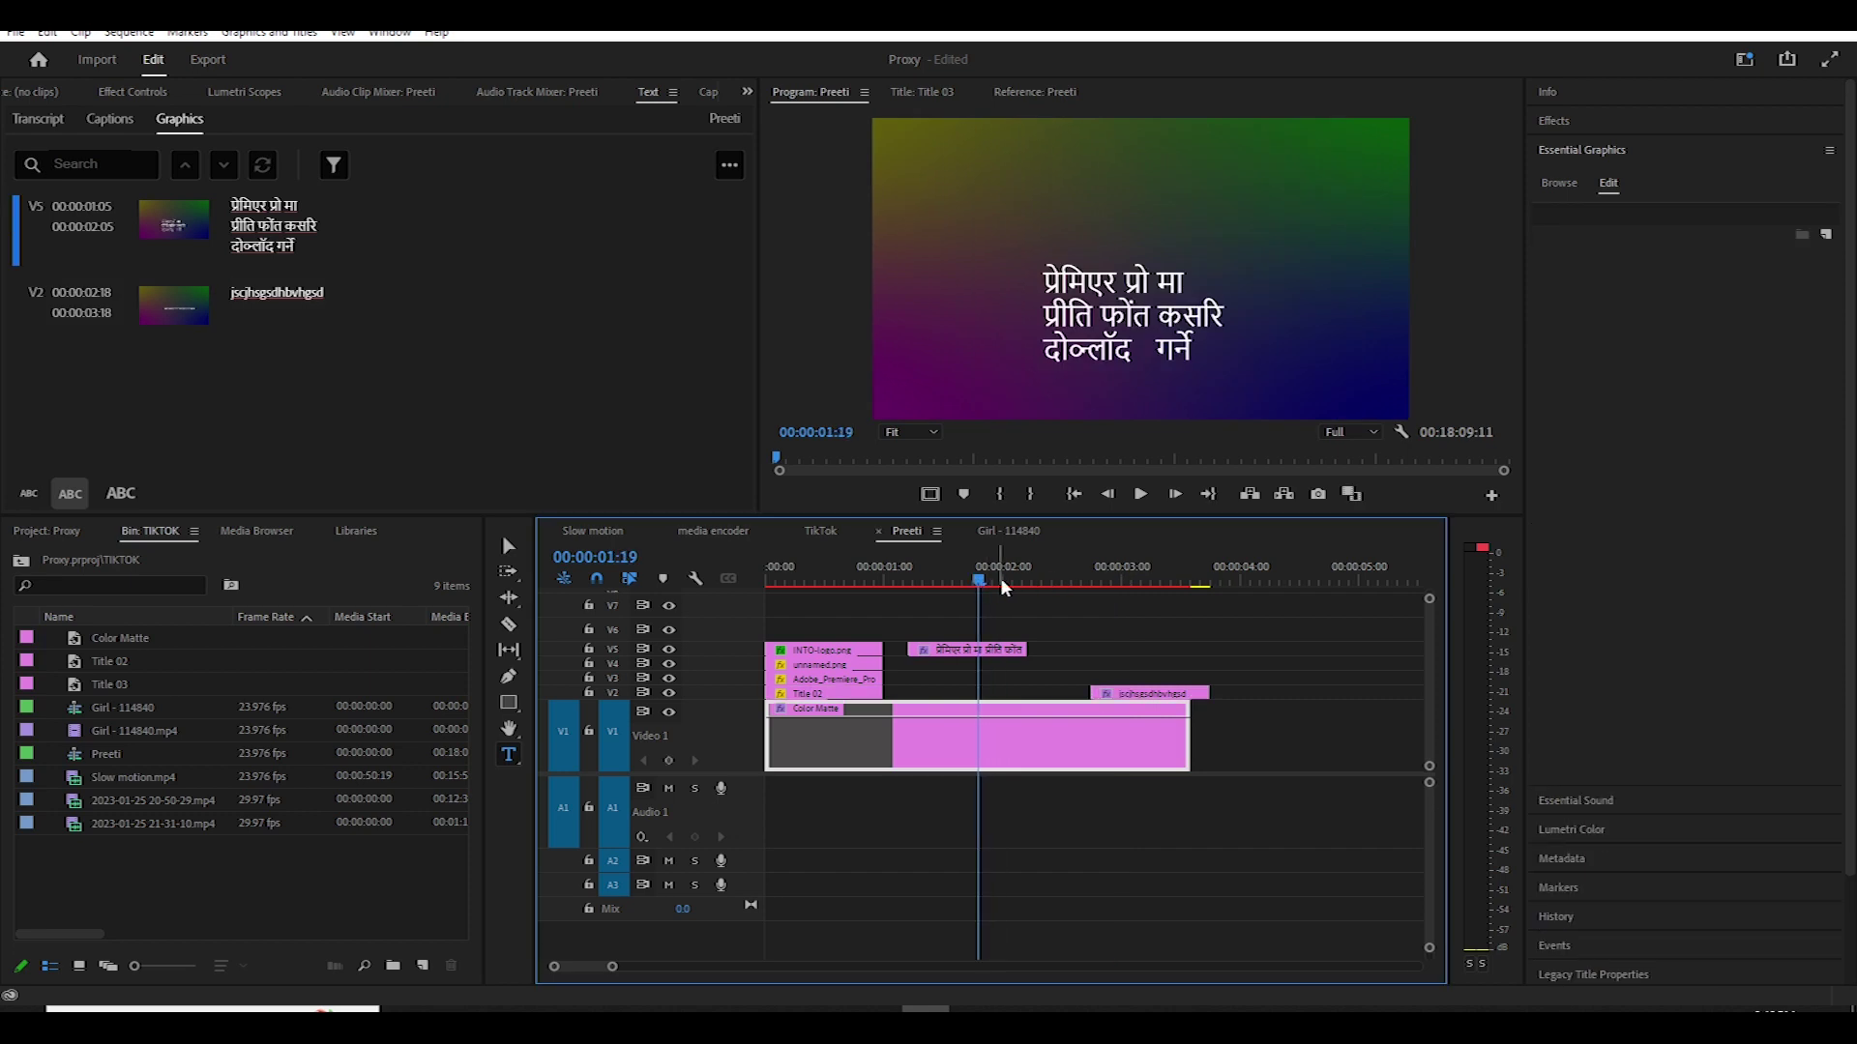
pyautogui.click(16, 32)
pyautogui.moveTo(46, 56)
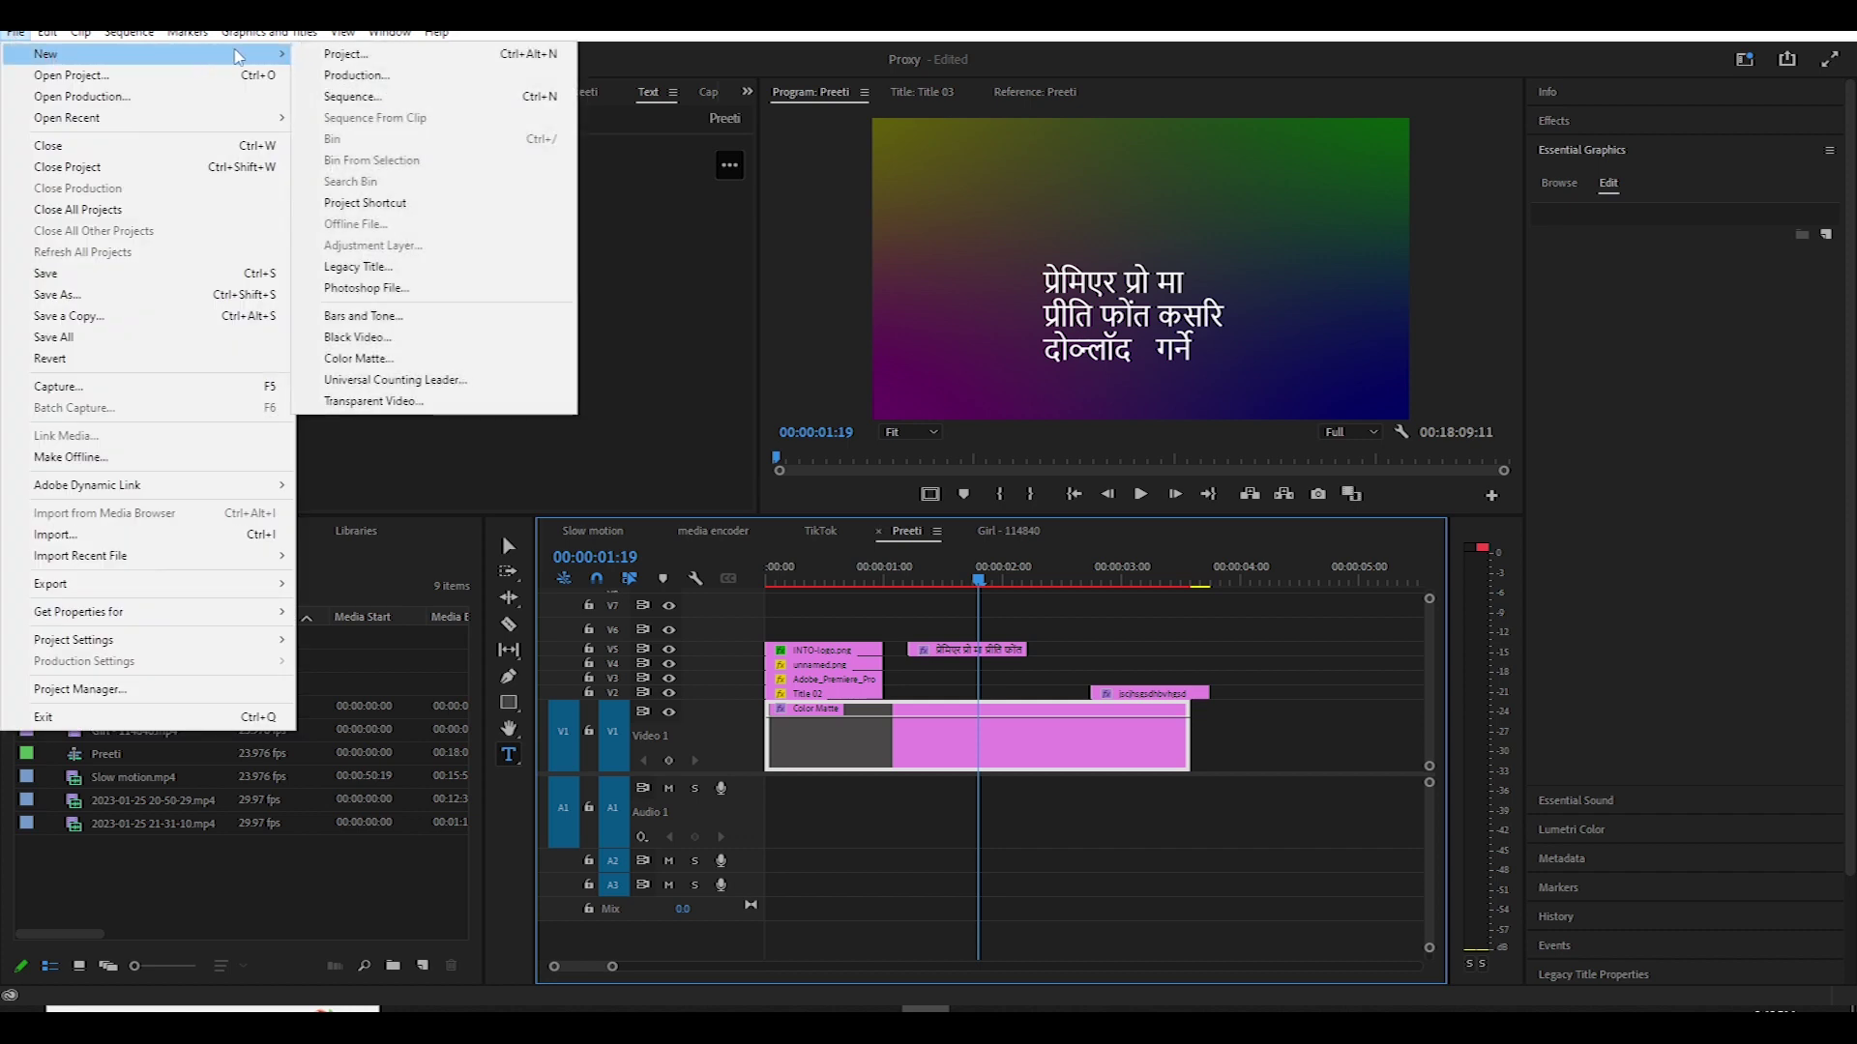
pyautogui.click(379, 267)
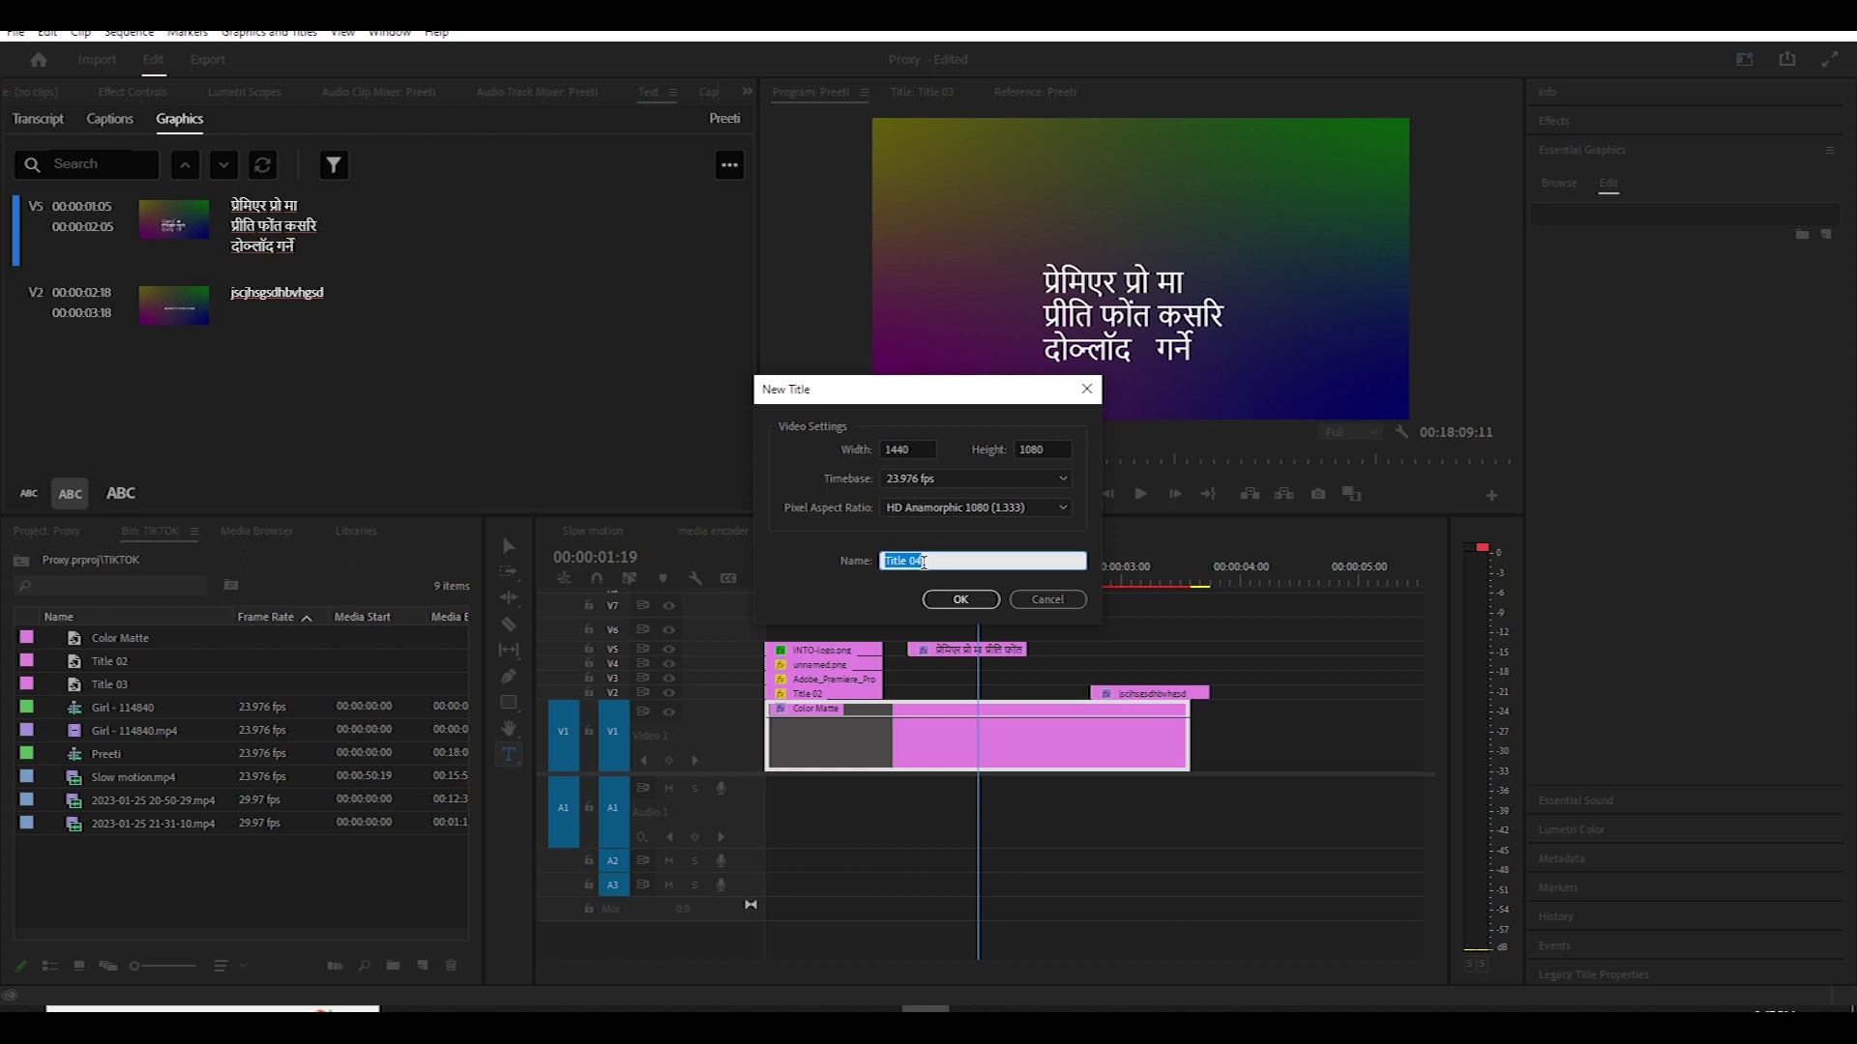
pyautogui.write('name')
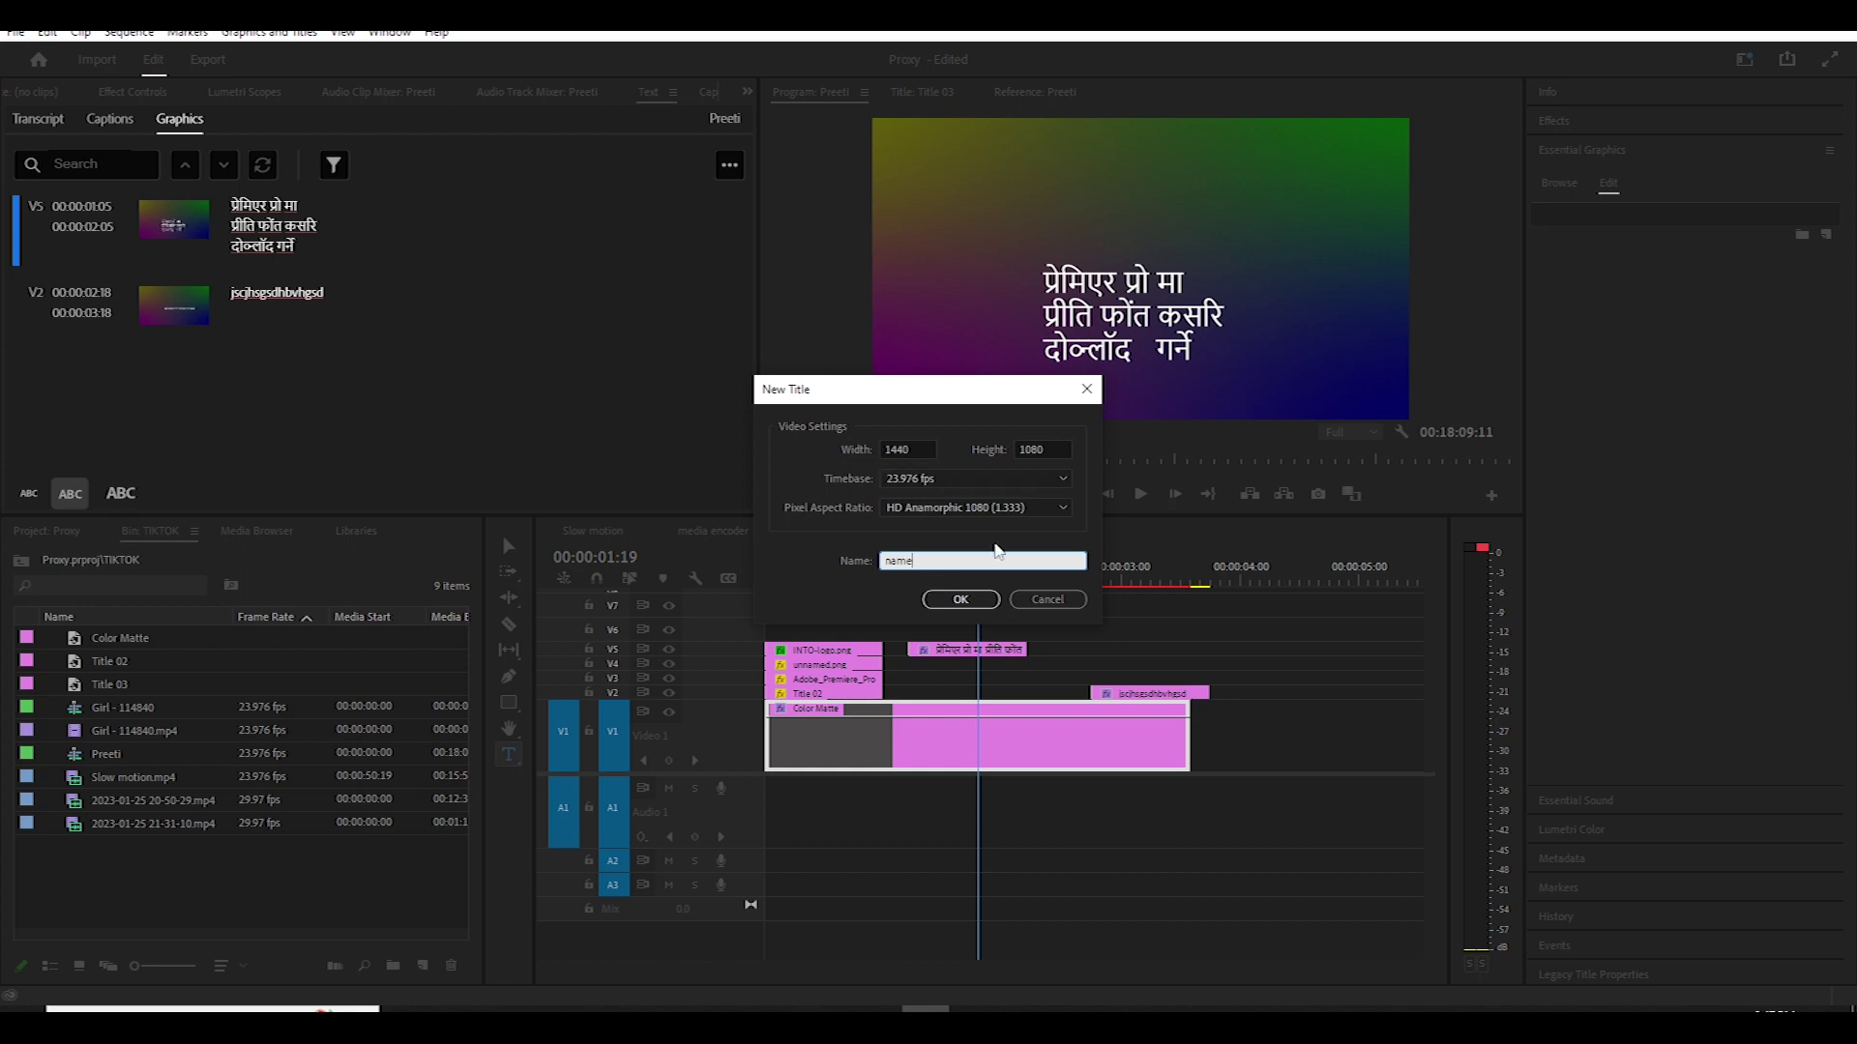
pyautogui.click(972, 599)
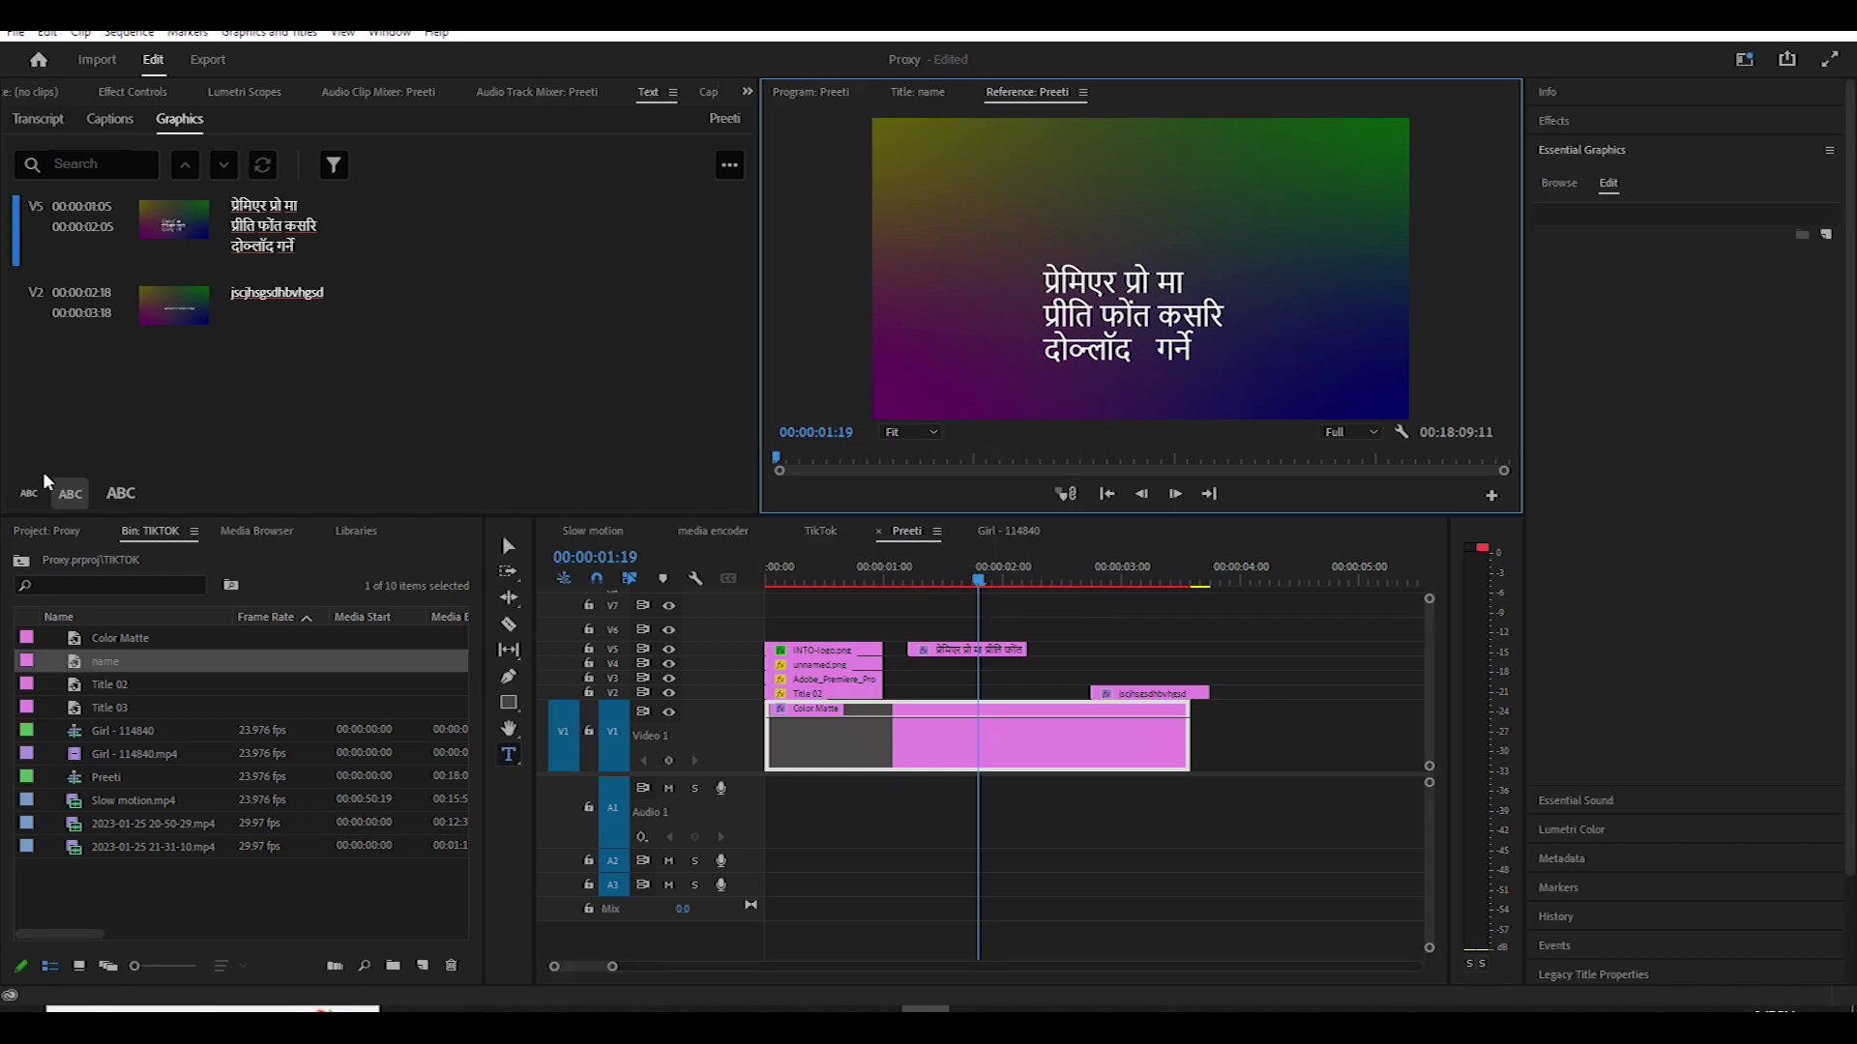
# Open the legacy title "name" for editing at an empty point past the last clip and enter the sample text "हगष्बिकजनअष्न".
pyautogui.doubleClick(67, 658)
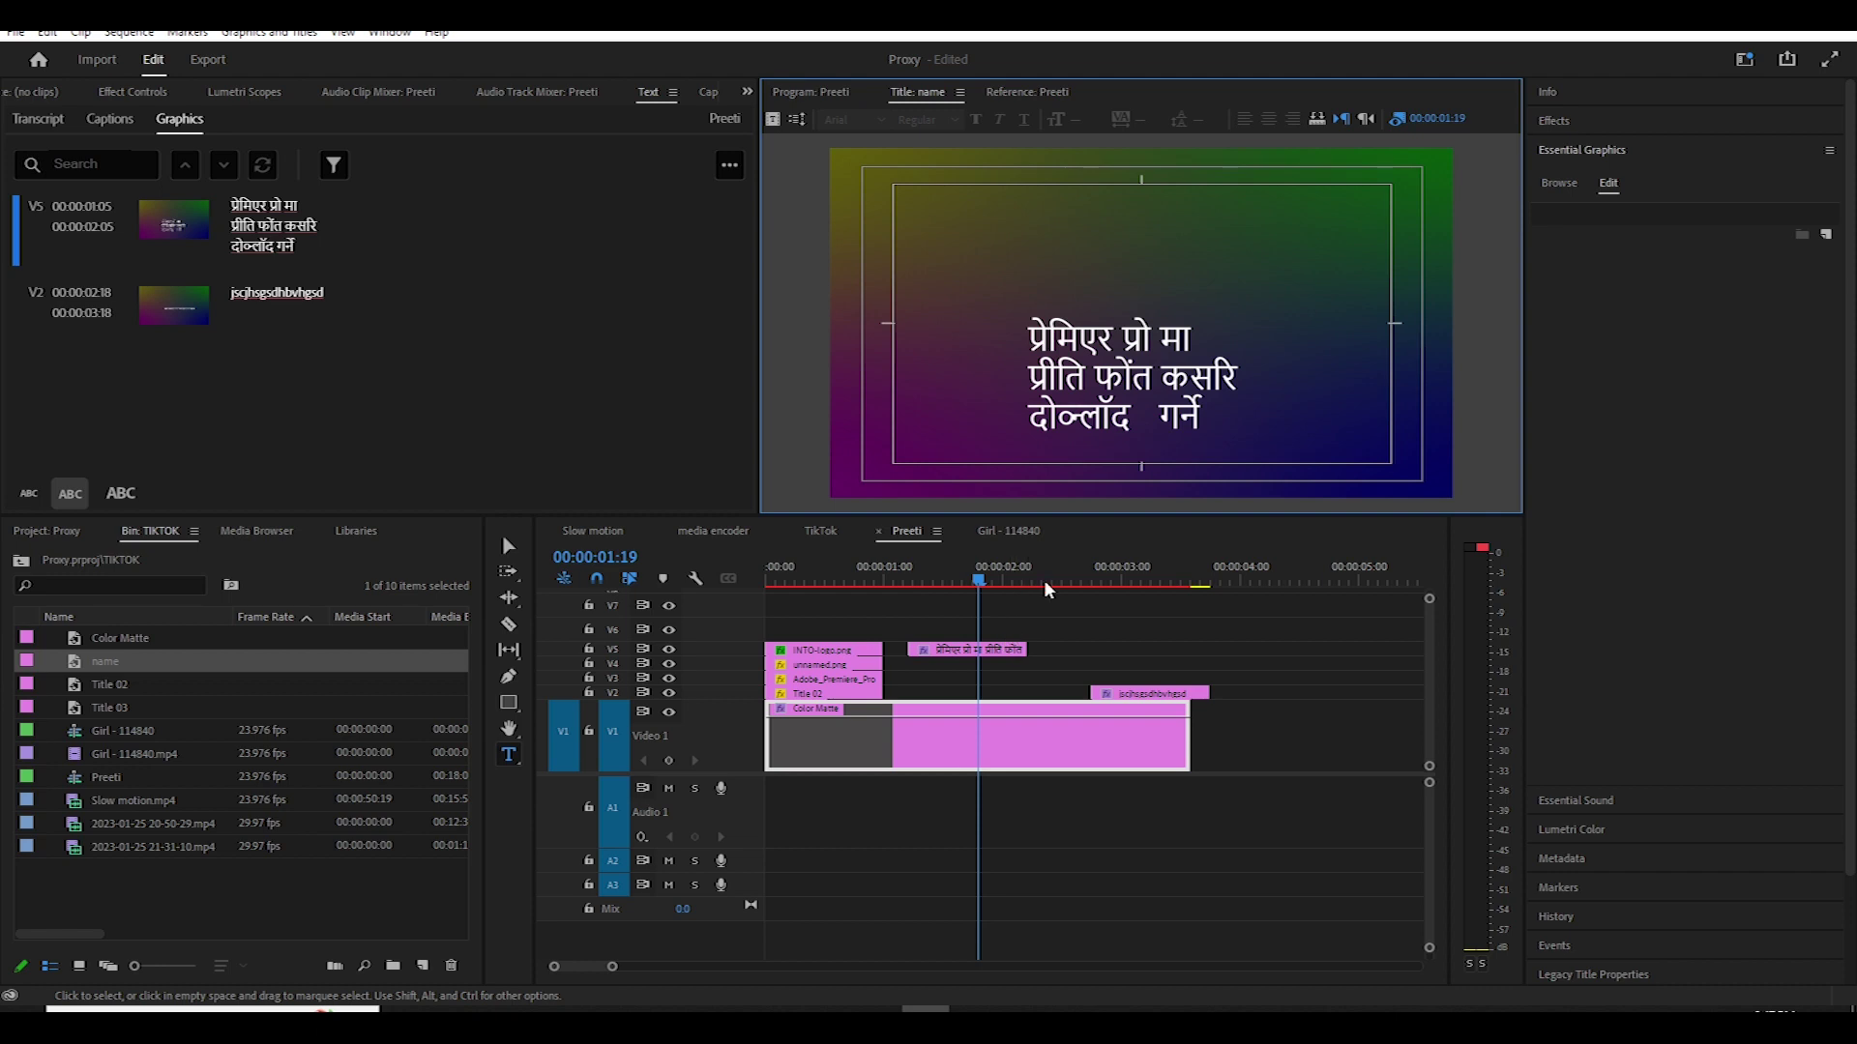
pyautogui.click(1256, 580)
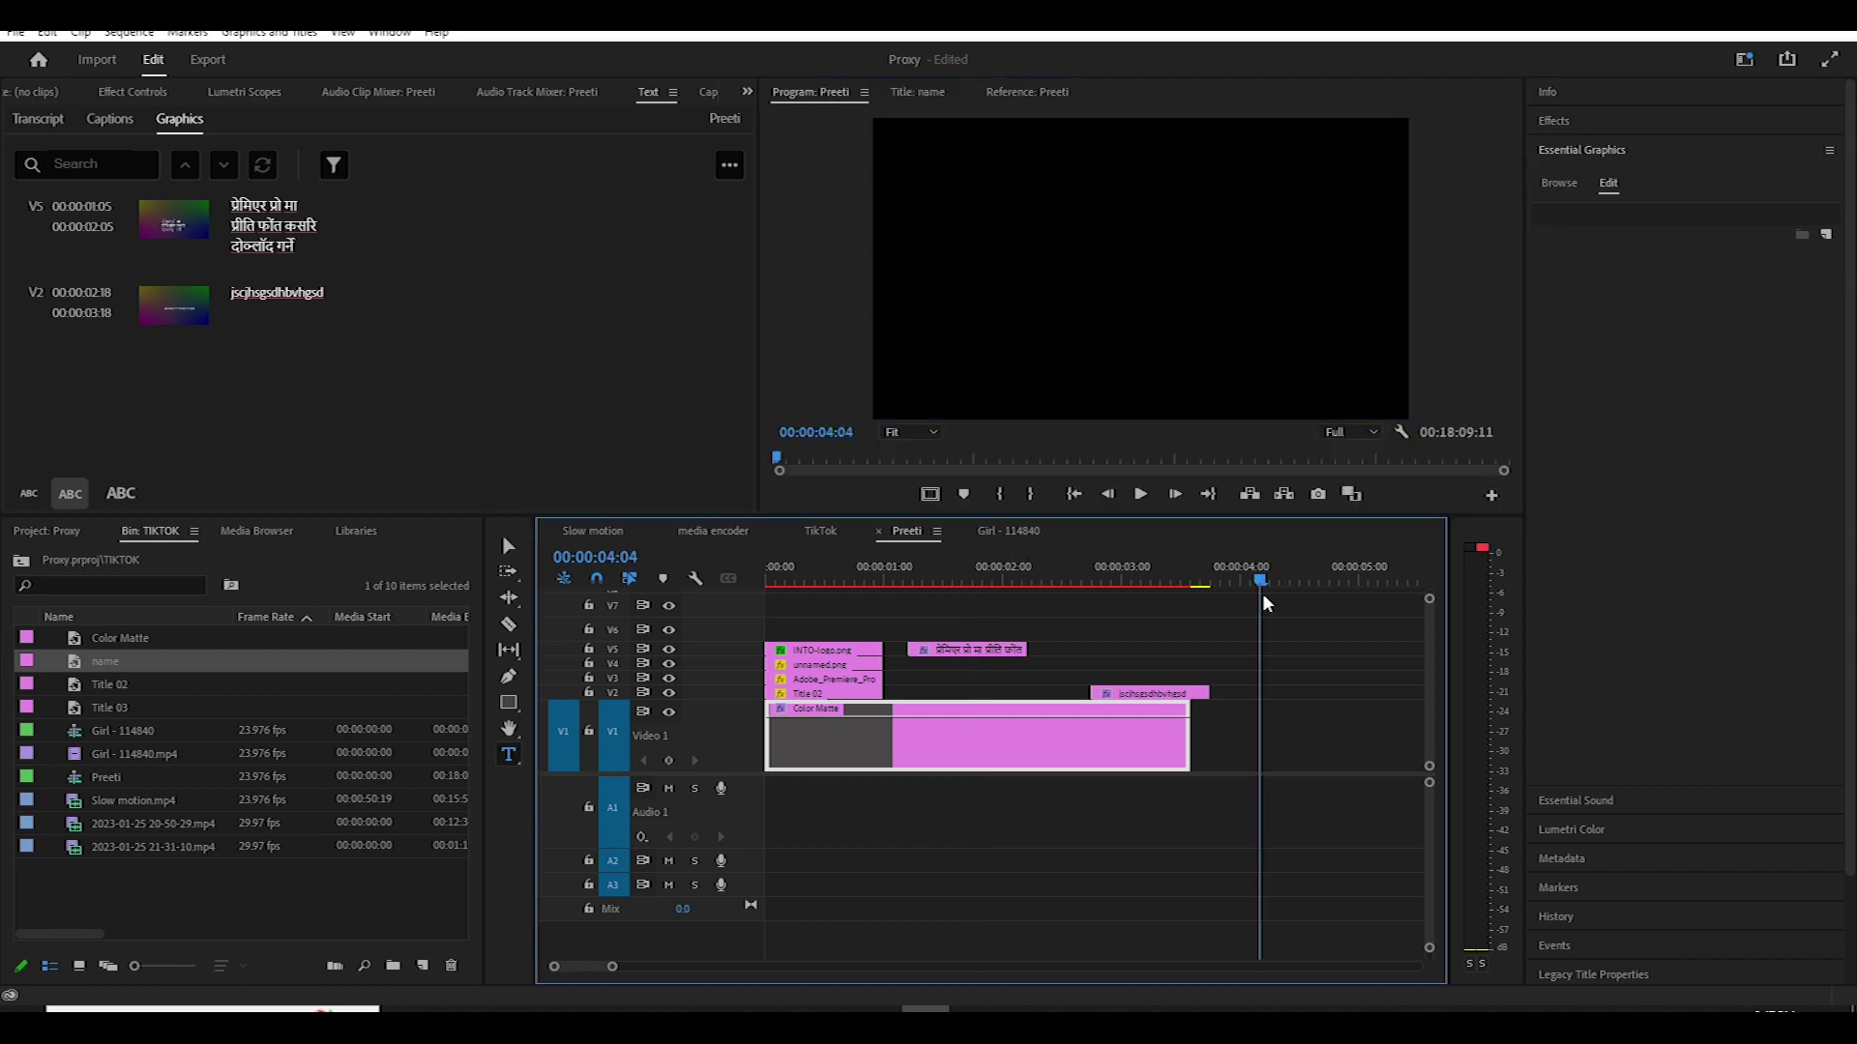
pyautogui.doubleClick(96, 661)
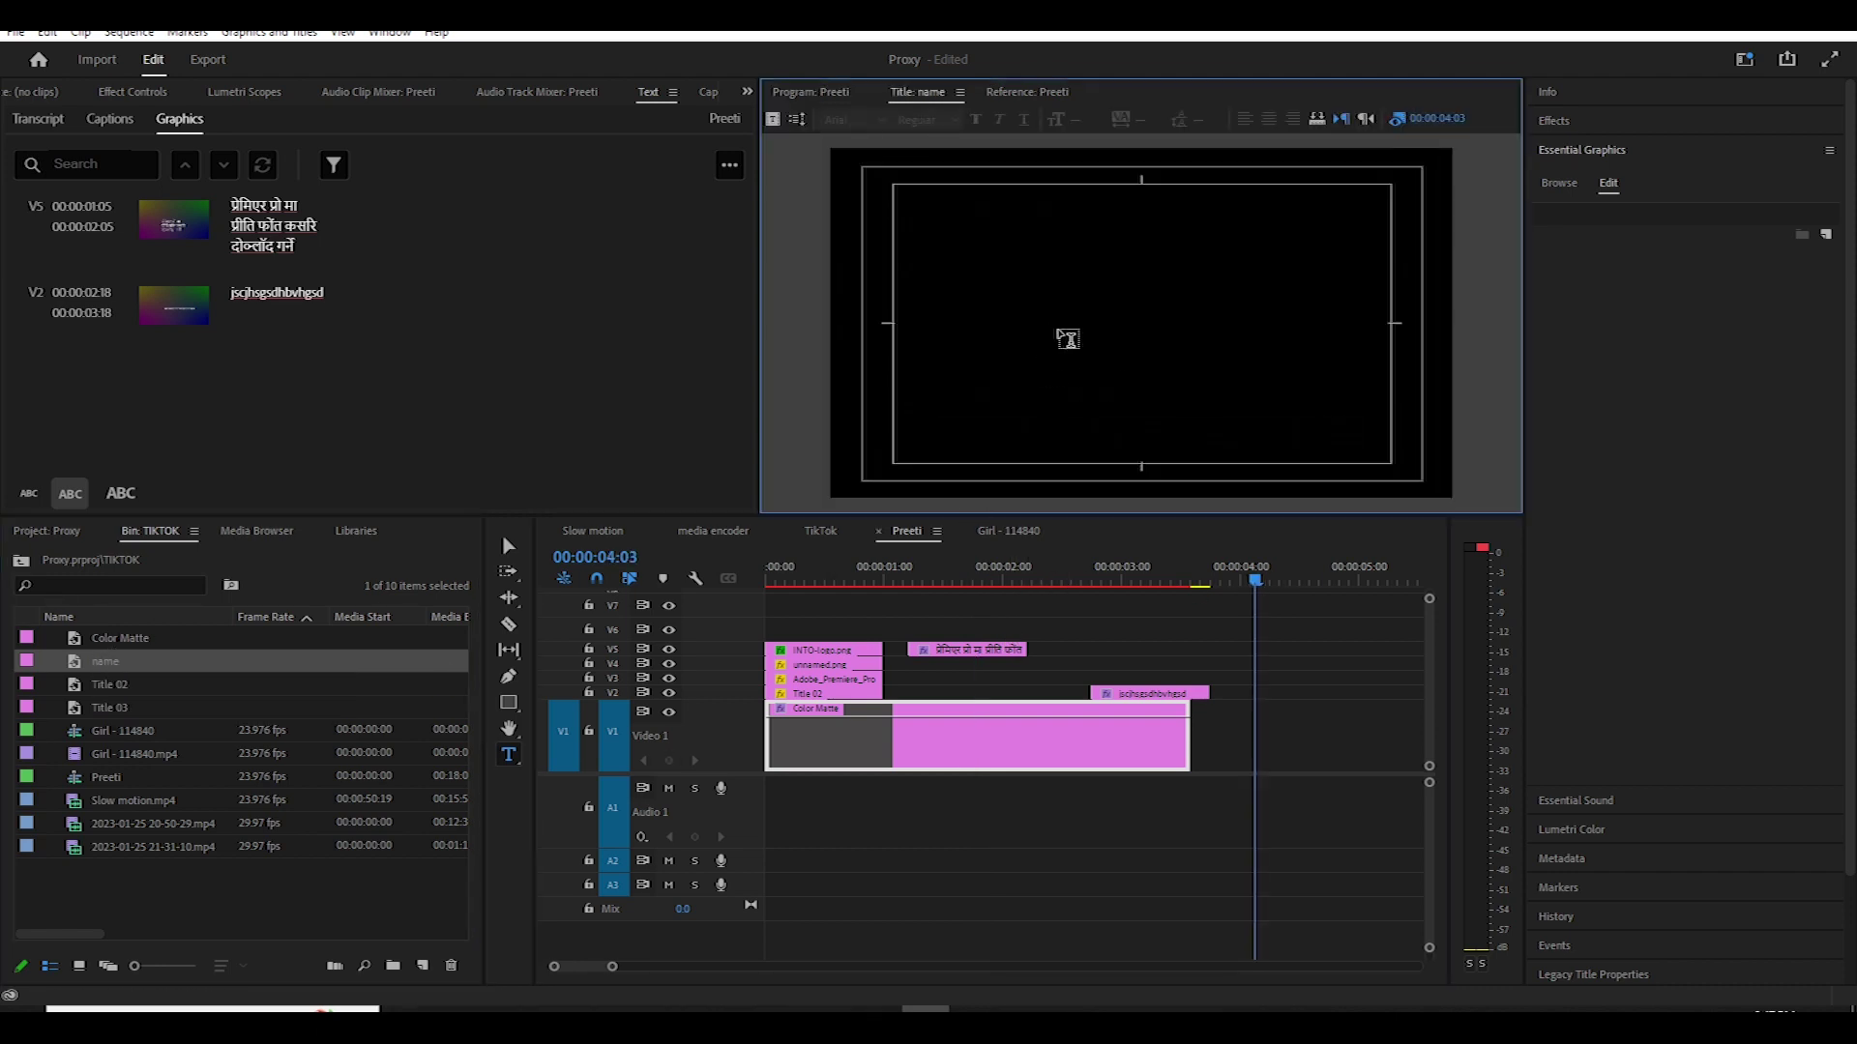
pyautogui.click(1068, 338)
pyautogui.write('xu0lashgcig')
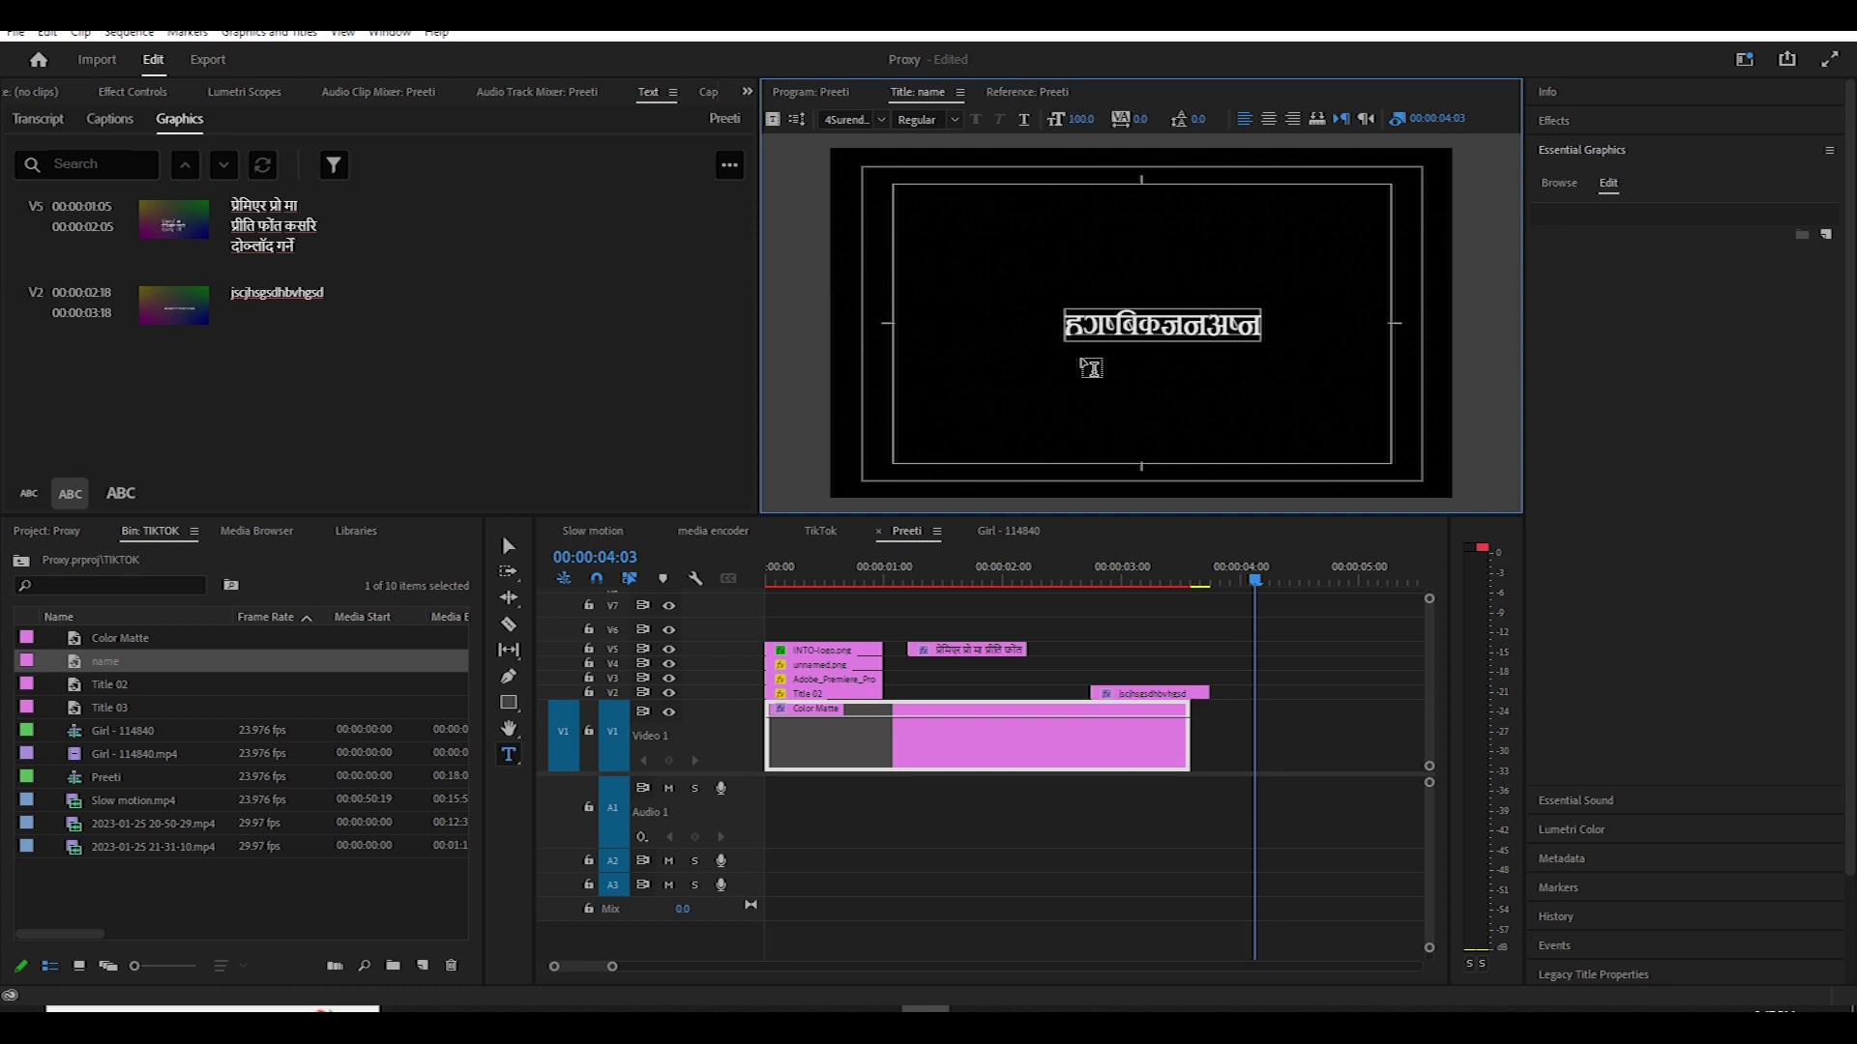
pyautogui.click(849, 119)
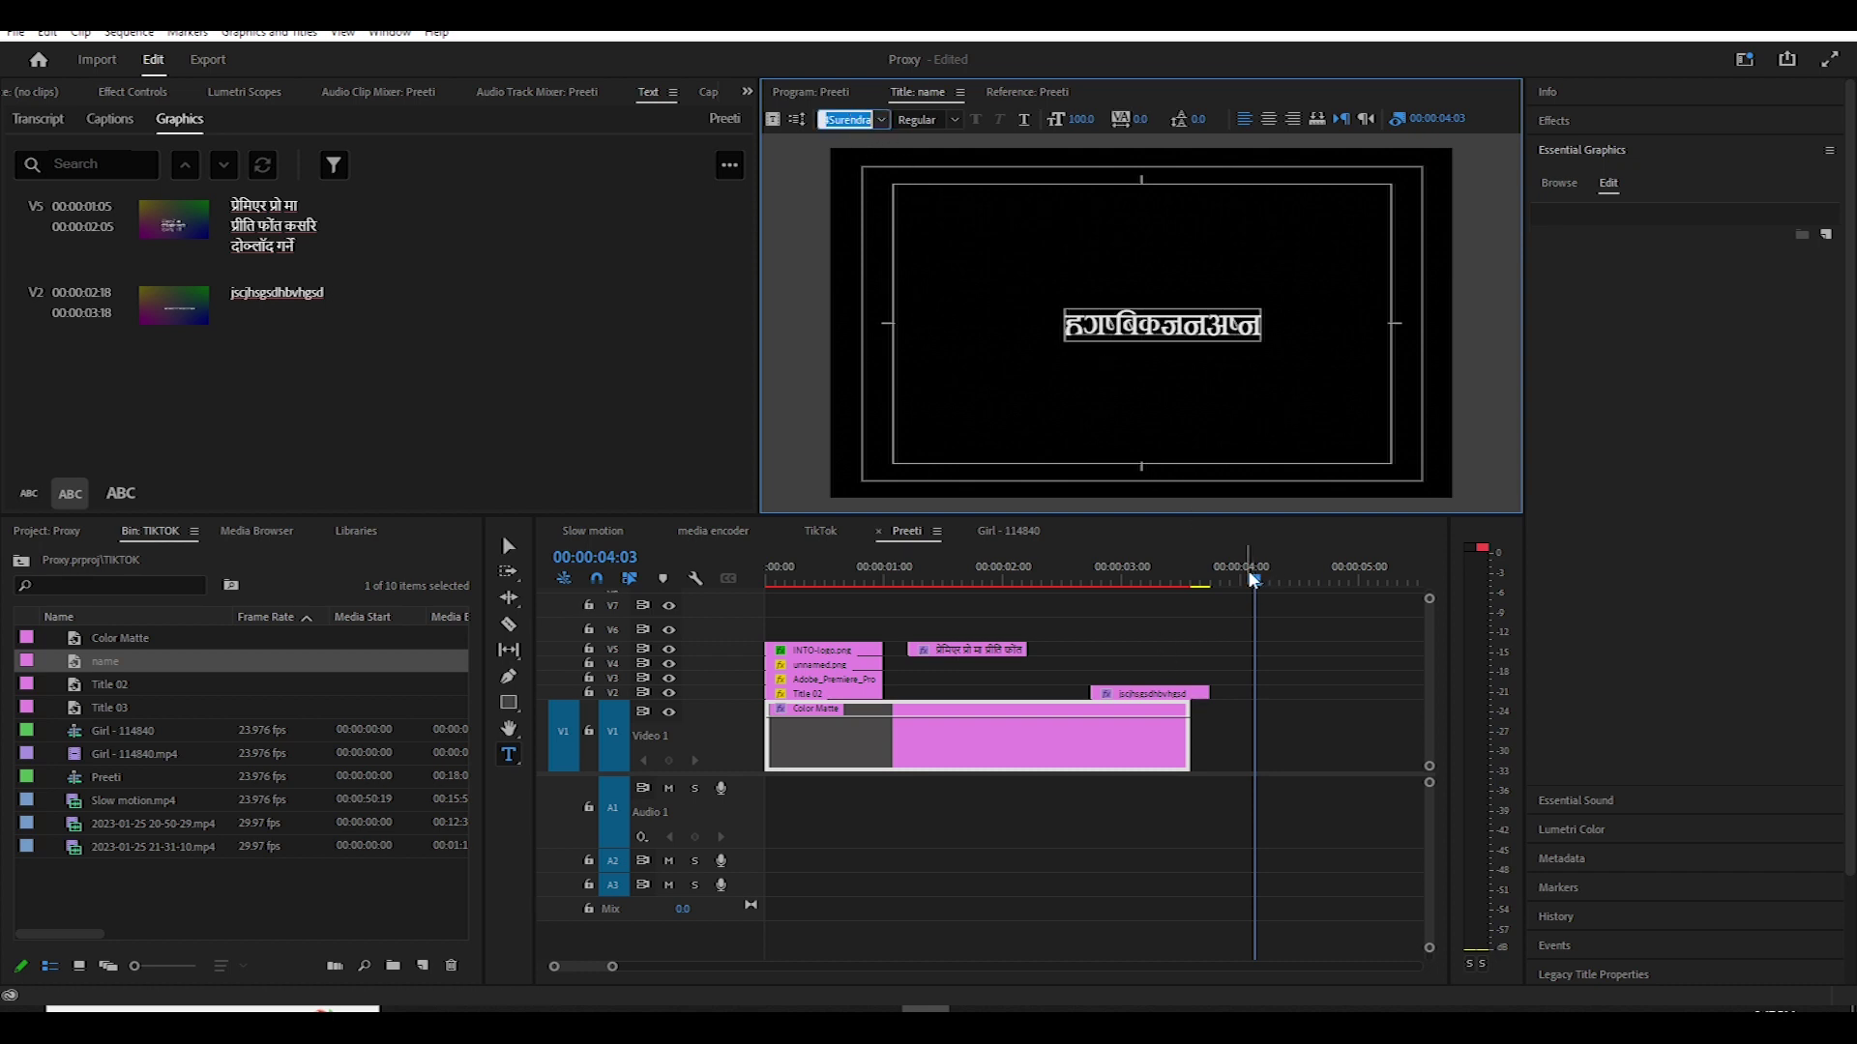
# Delete the "jscjhsgsdhbvhgsd" text clip from the timeline and return the playhead to 00:00:02:13 over the gradient background.
pyautogui.click(1186, 694)
pyautogui.press('Delete')
pyautogui.moveTo(1306, 579); pyautogui.dragTo(1067, 677)
# Switch to Chrome, search Google for "preeti font download" in a new tab and open the Preeti Normal download page on nepalifonts.net.
pyautogui.moveTo(692, 1009)
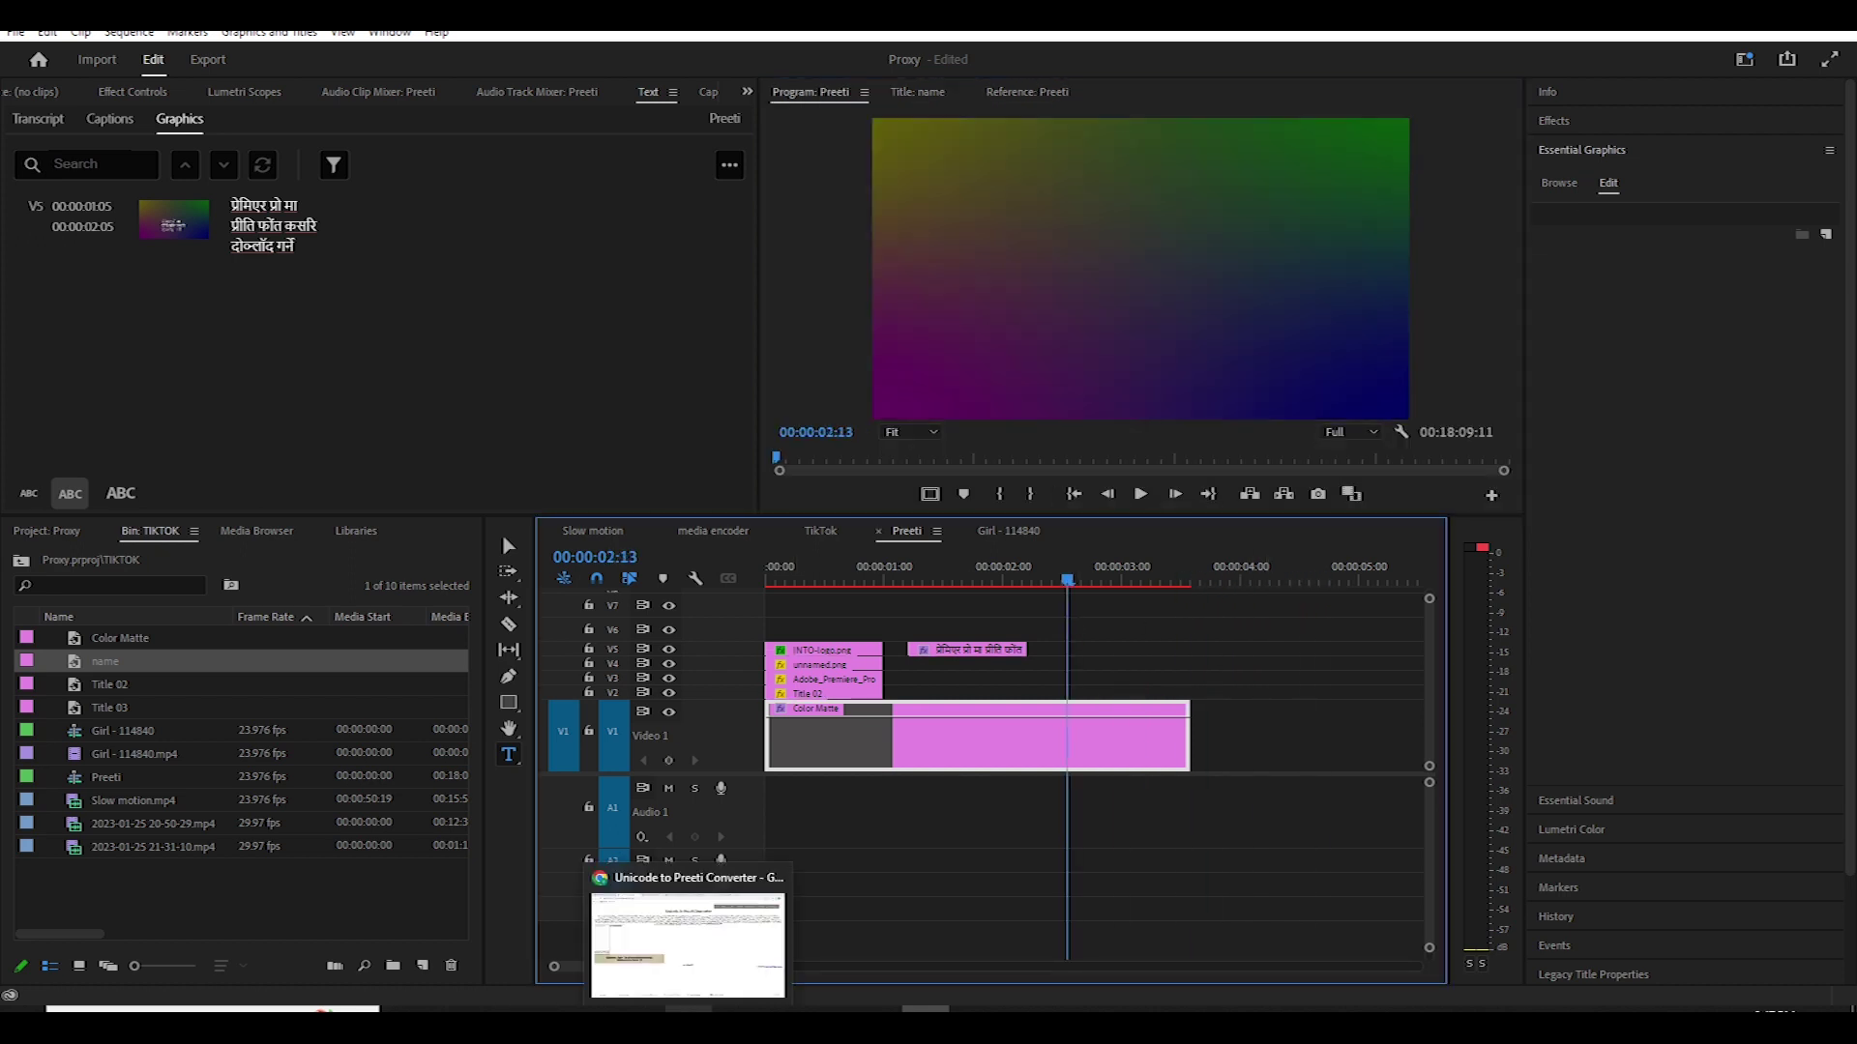
pyautogui.click(690, 933)
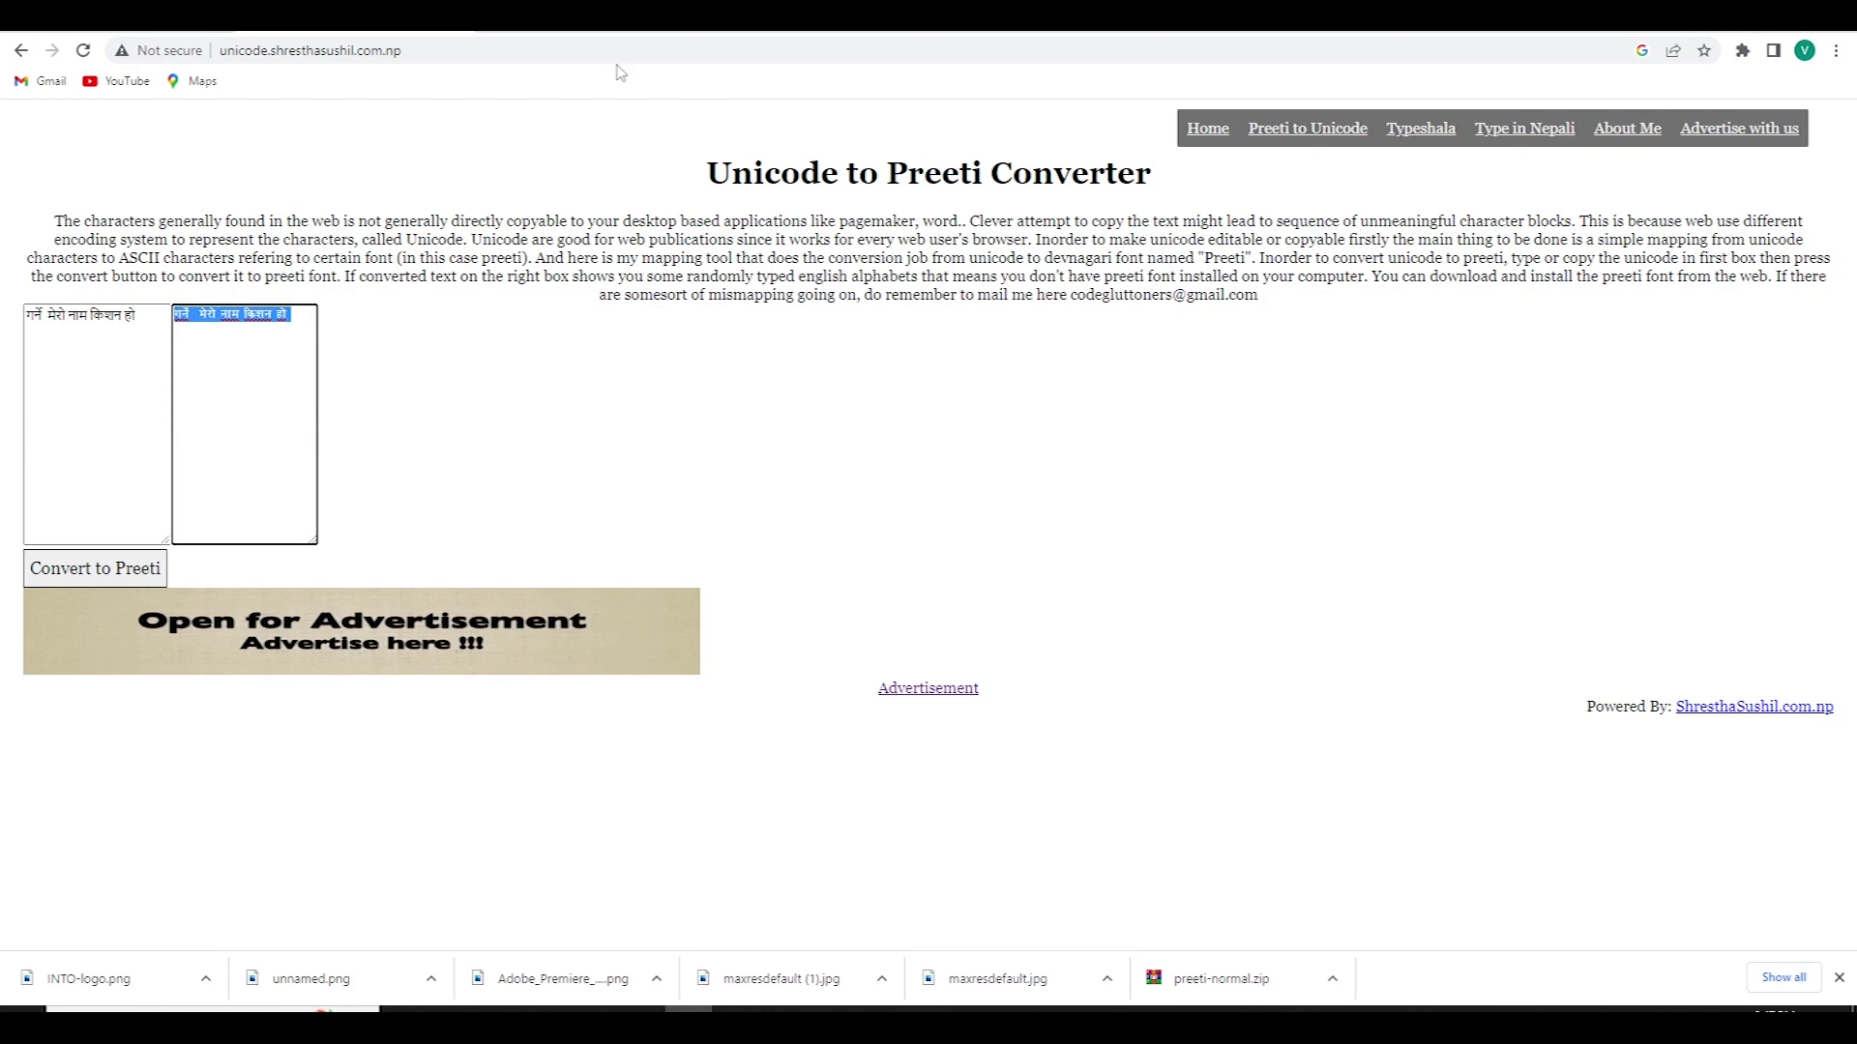
pyautogui.hotkey('ctrl', 'Tab')
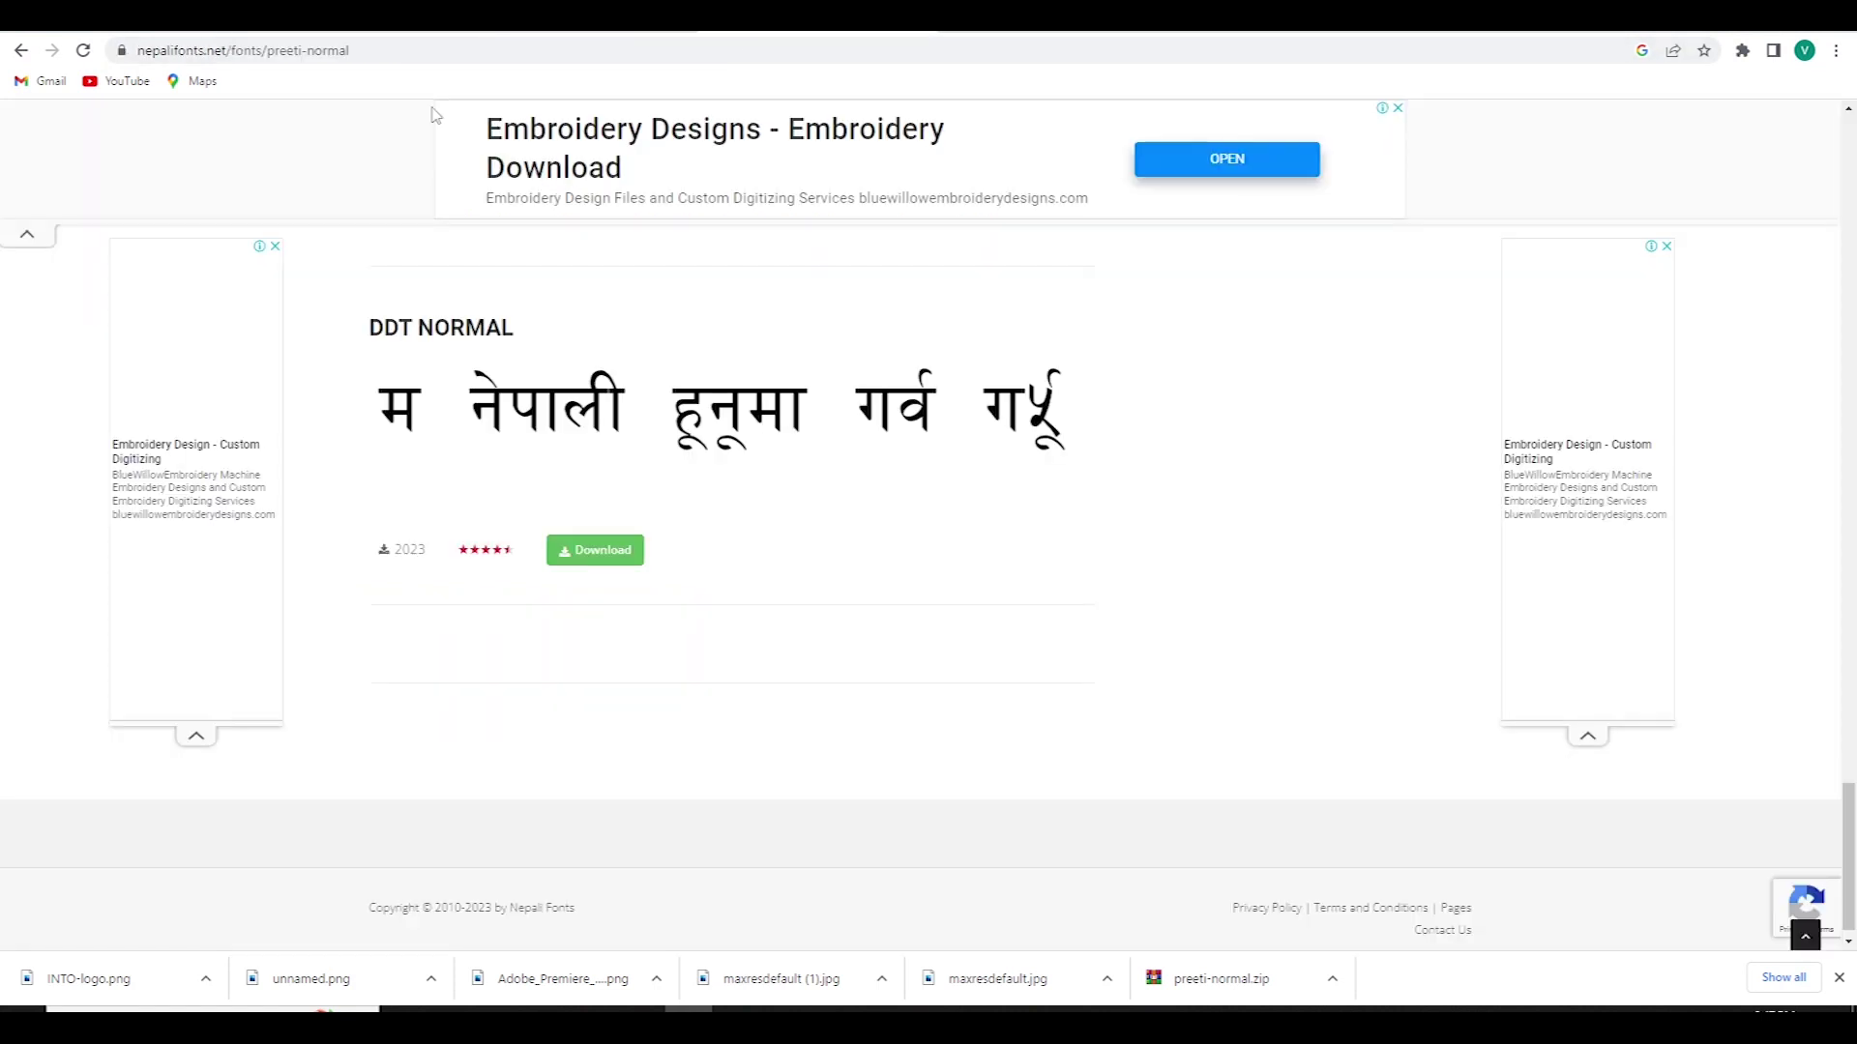
pyautogui.hotkey('ctrl', 't')
pyautogui.click(858, 402)
pyautogui.write('preeti font icon')
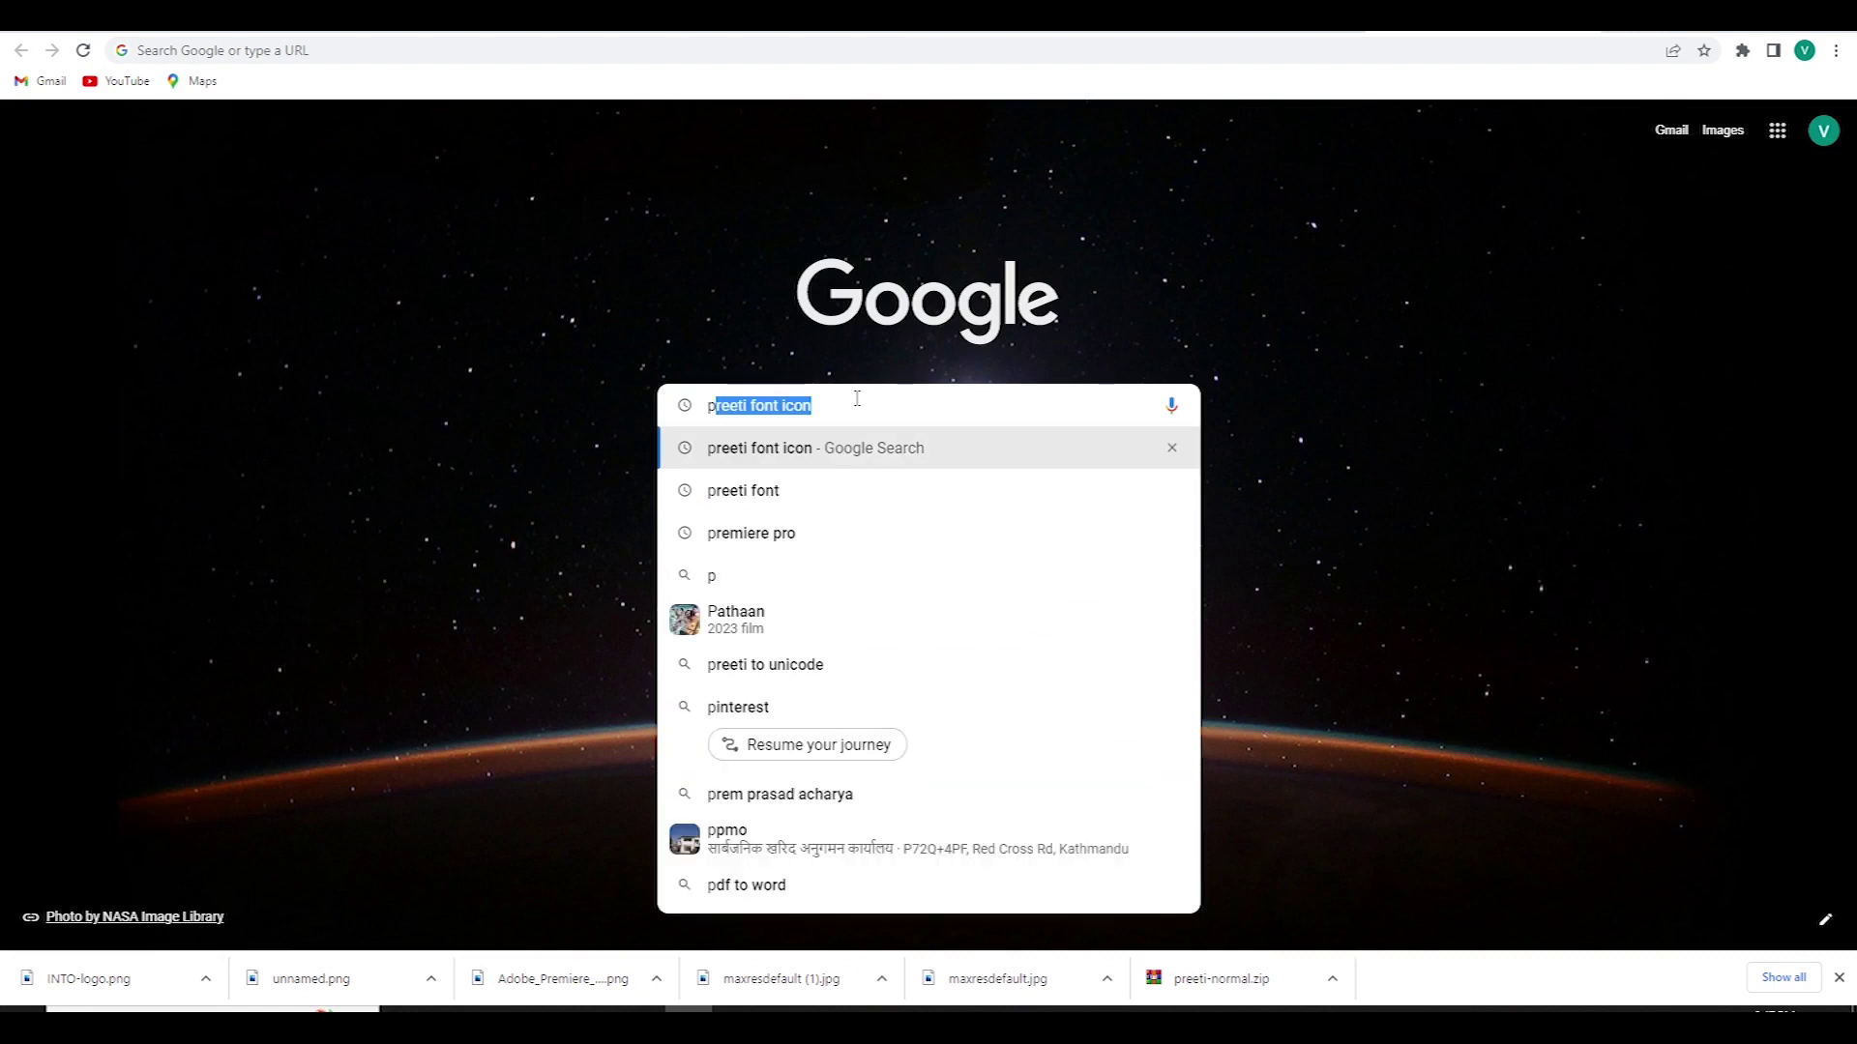
pyautogui.click(779, 533)
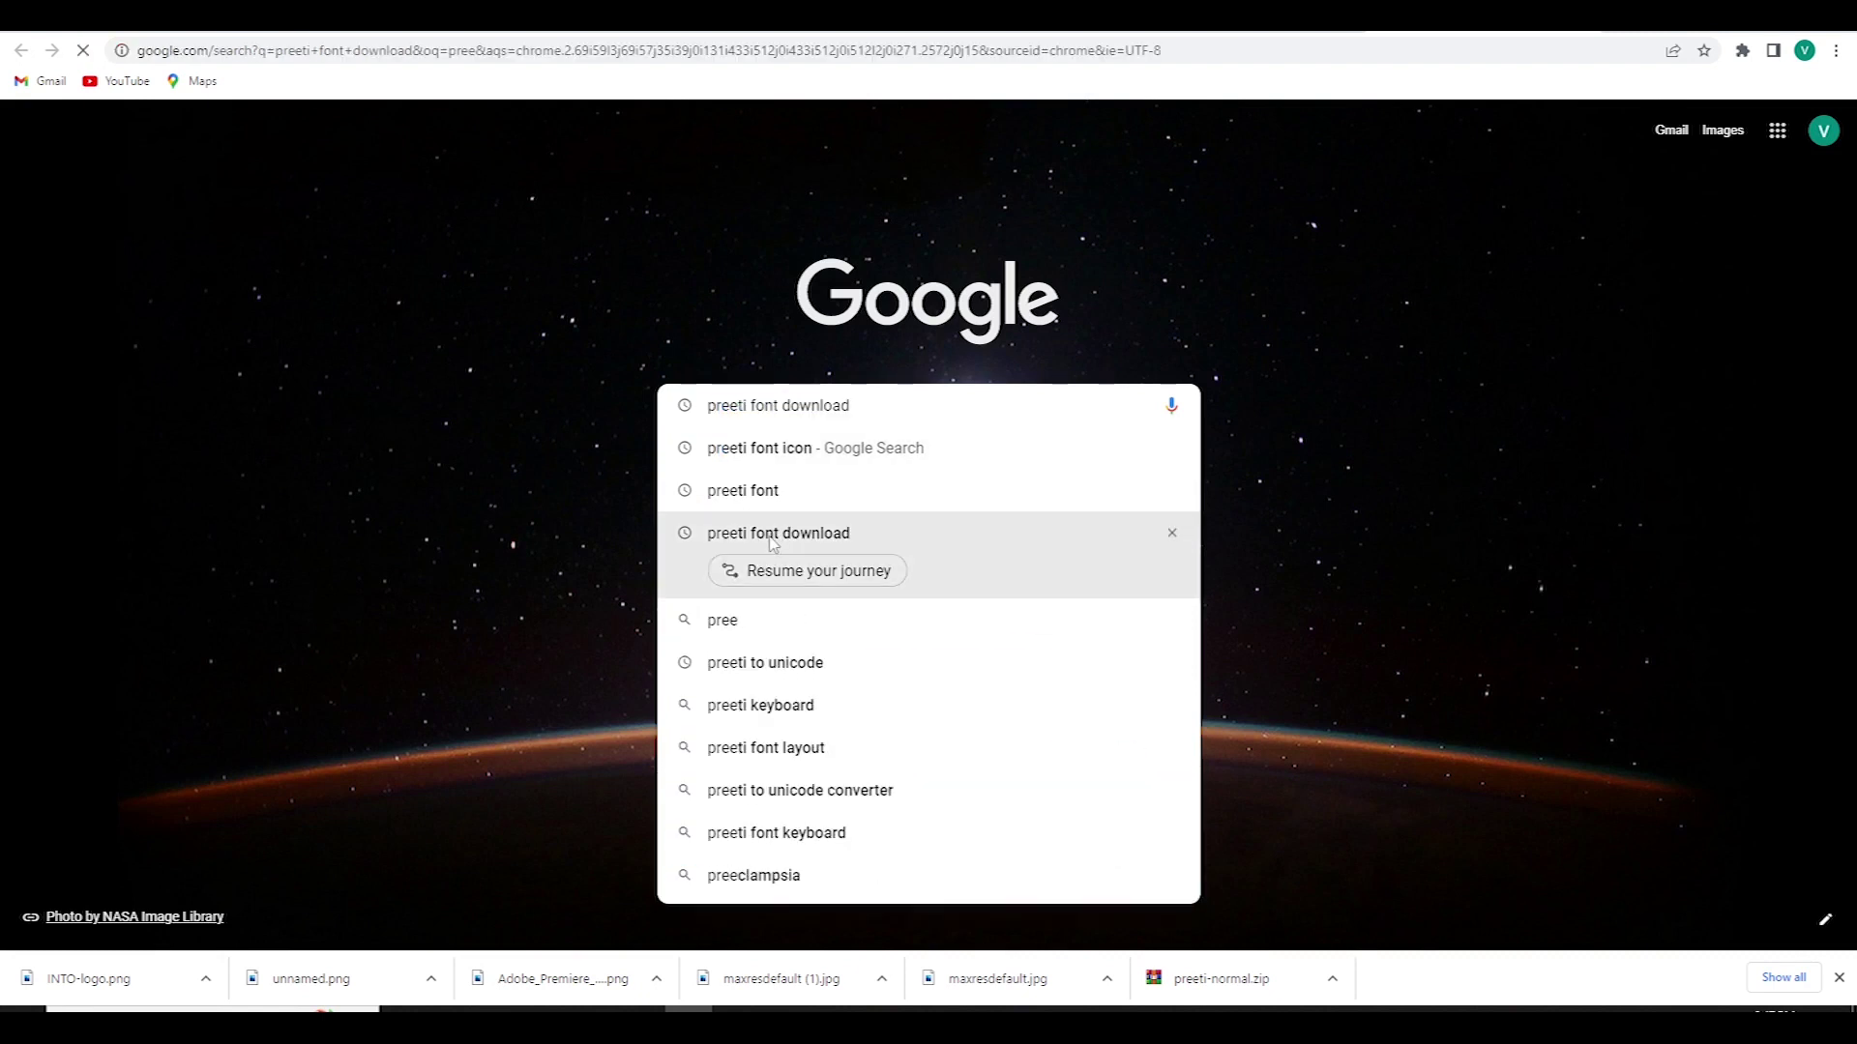
pyautogui.click(400, 307)
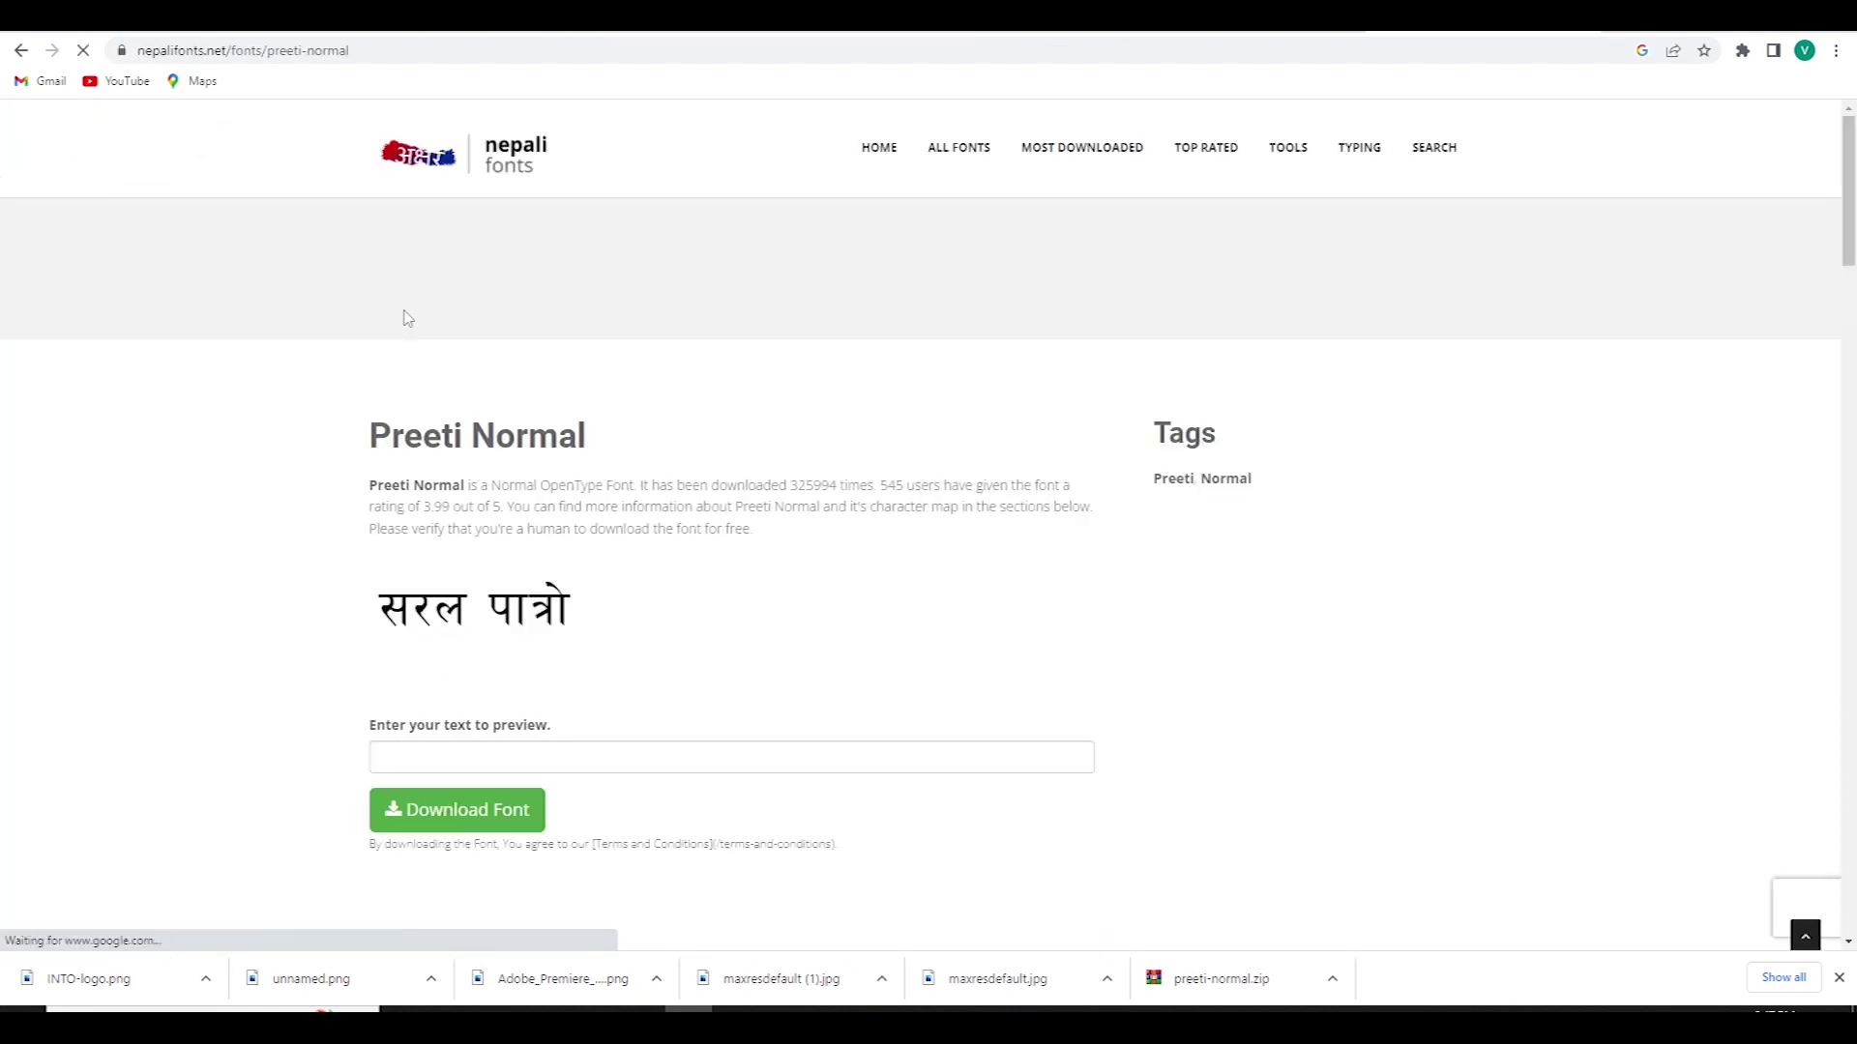
pyautogui.scroll(-4, 854, 602)
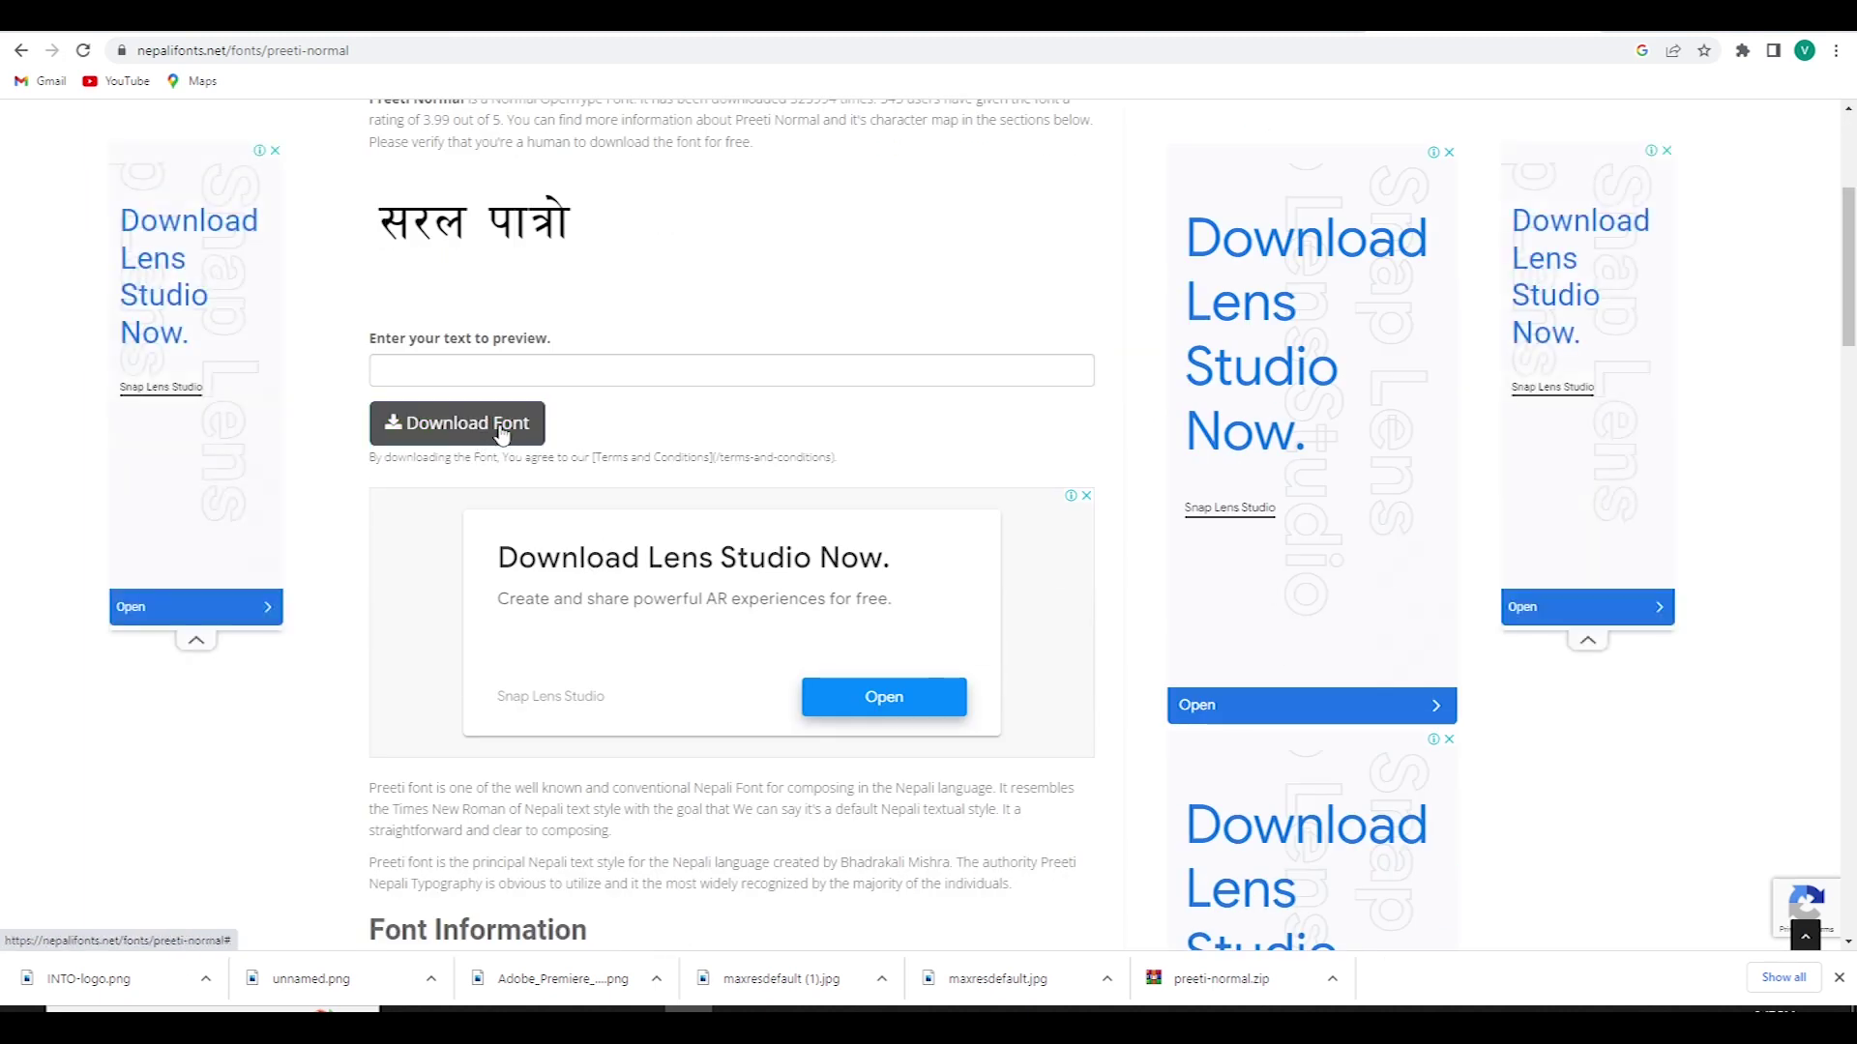
# Switch to the Nepali Fonts folder in File Explorer, look through its font files and preview the Kirati Regular font.
pyautogui.moveTo(1117, 1027)
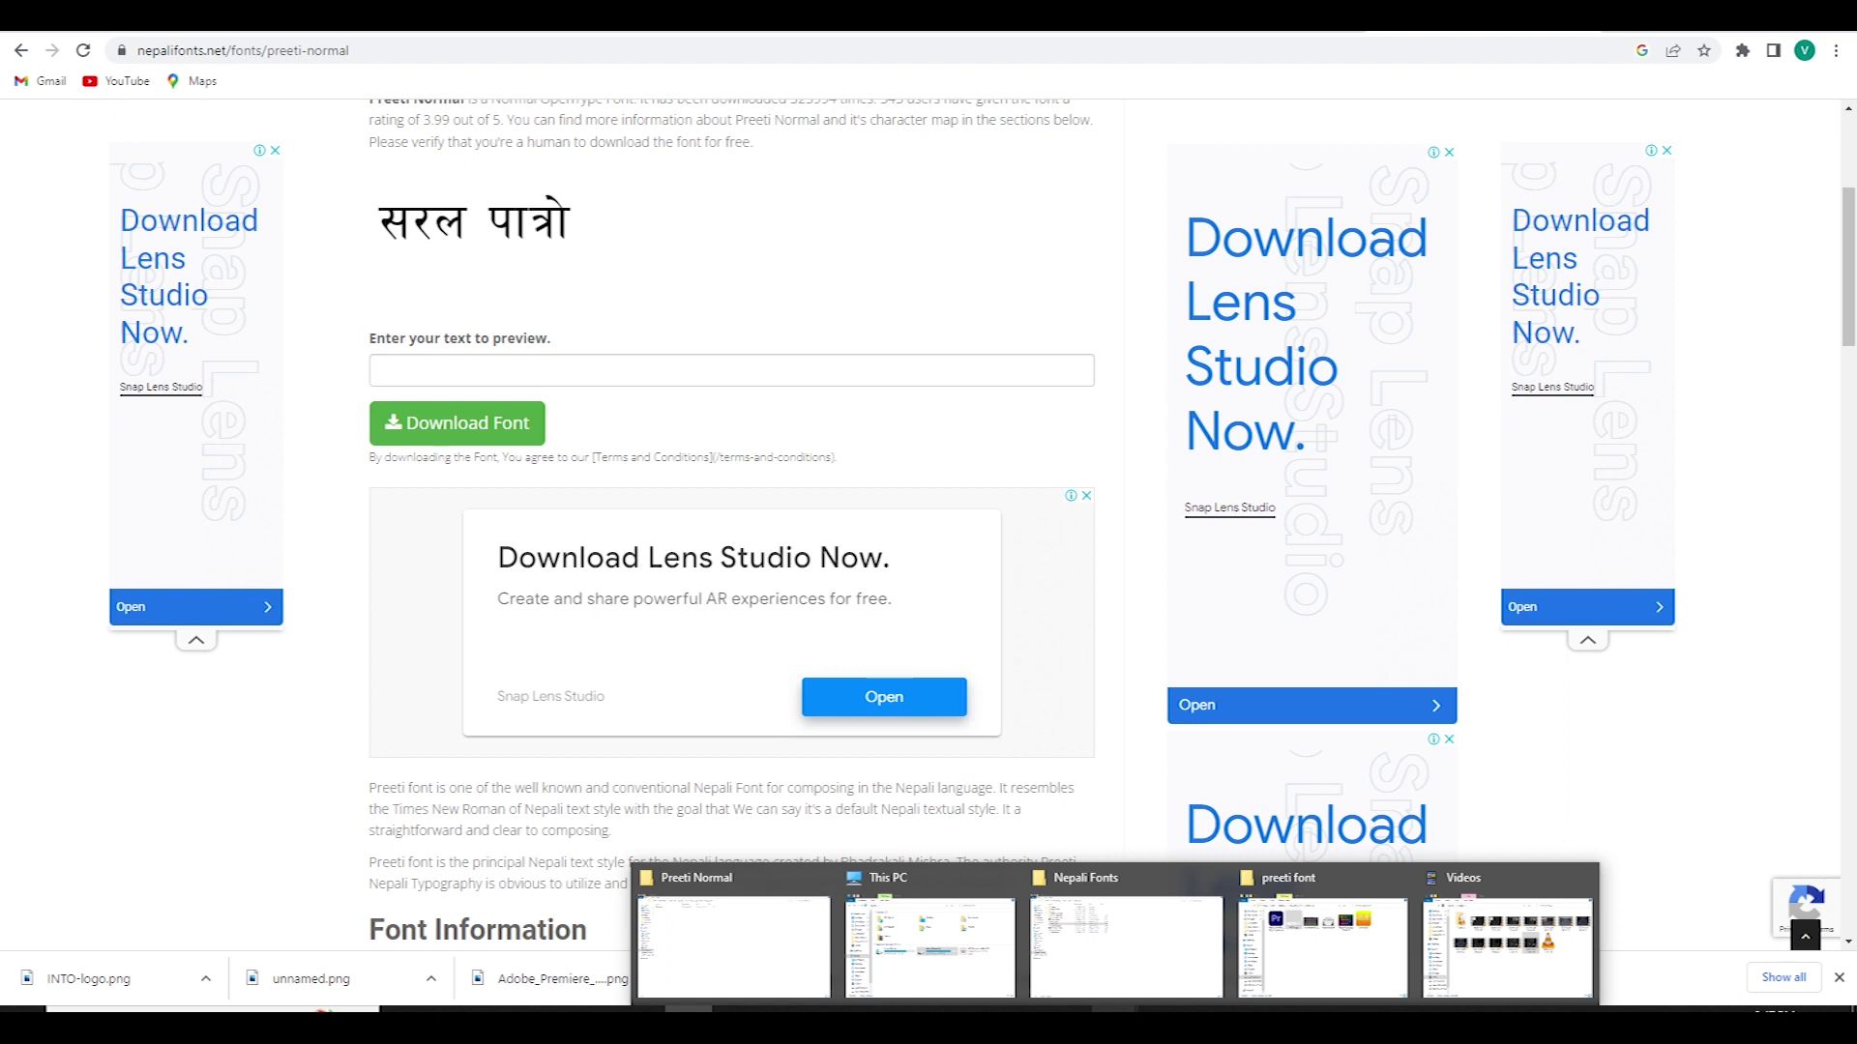
pyautogui.click(1124, 942)
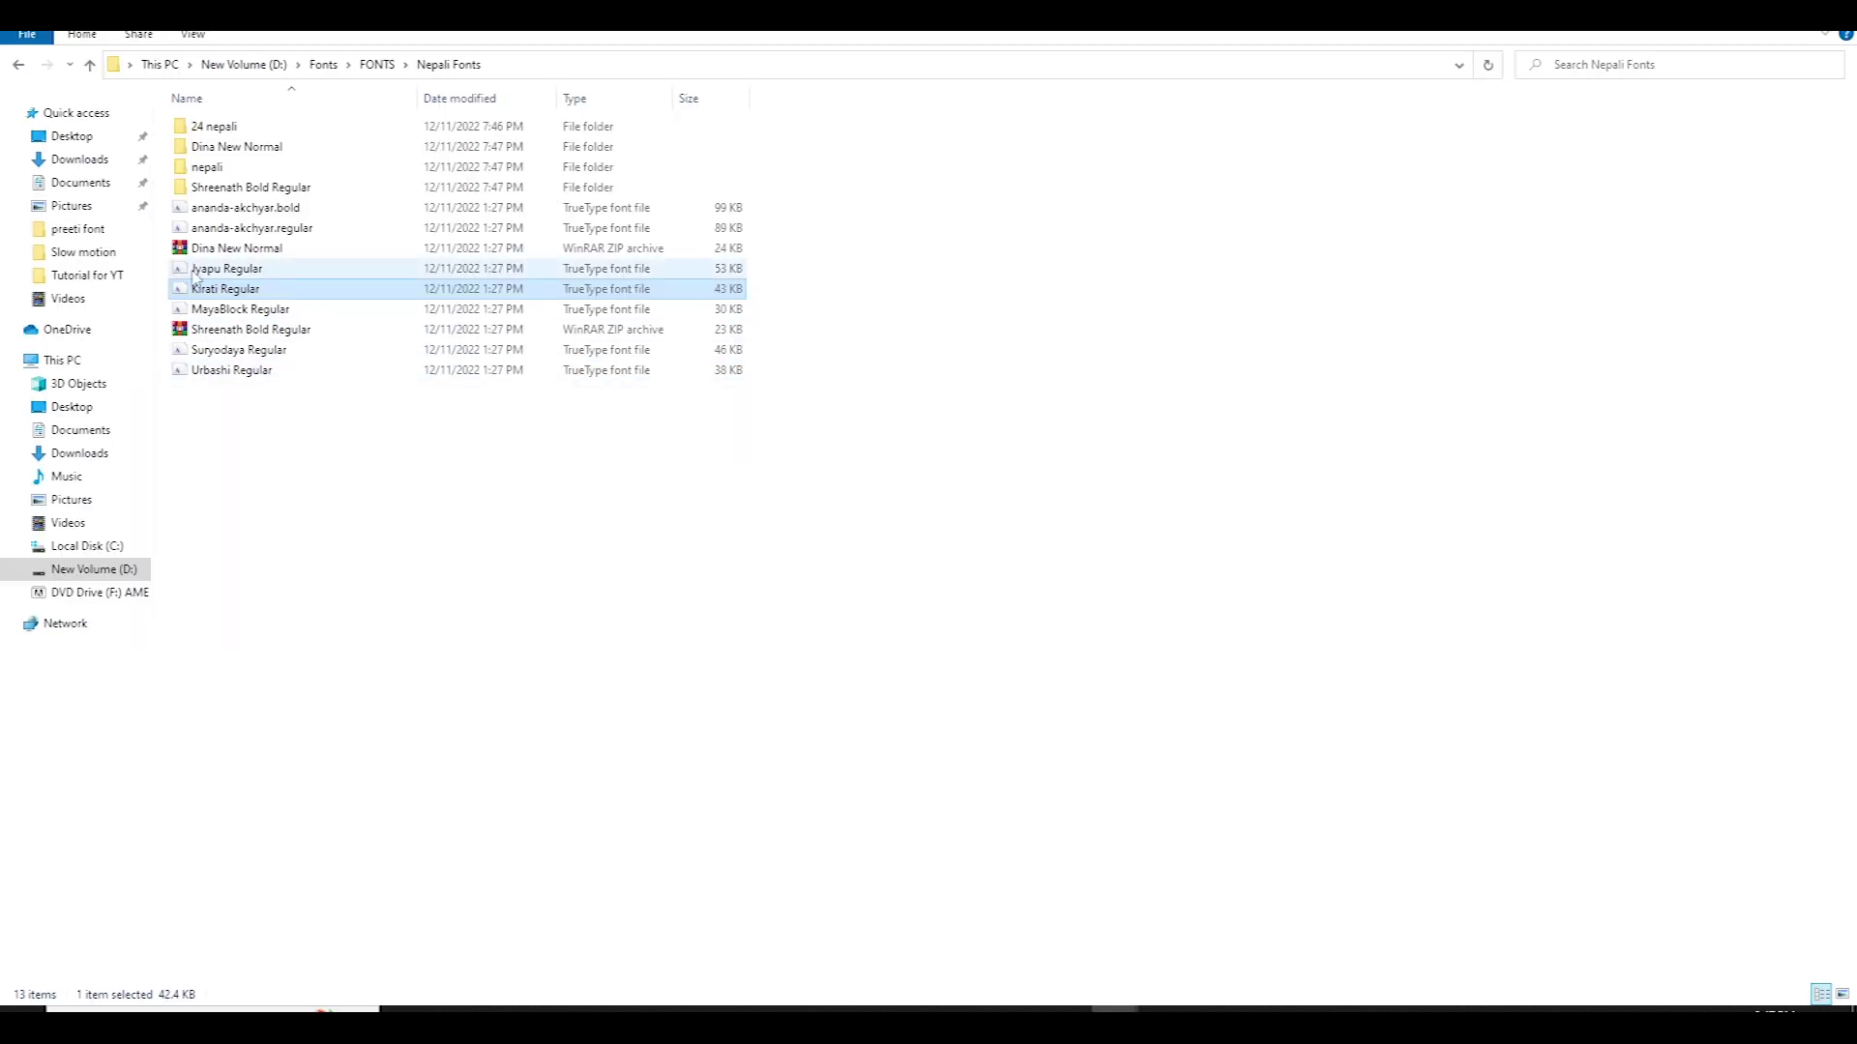
pyautogui.click(215, 229)
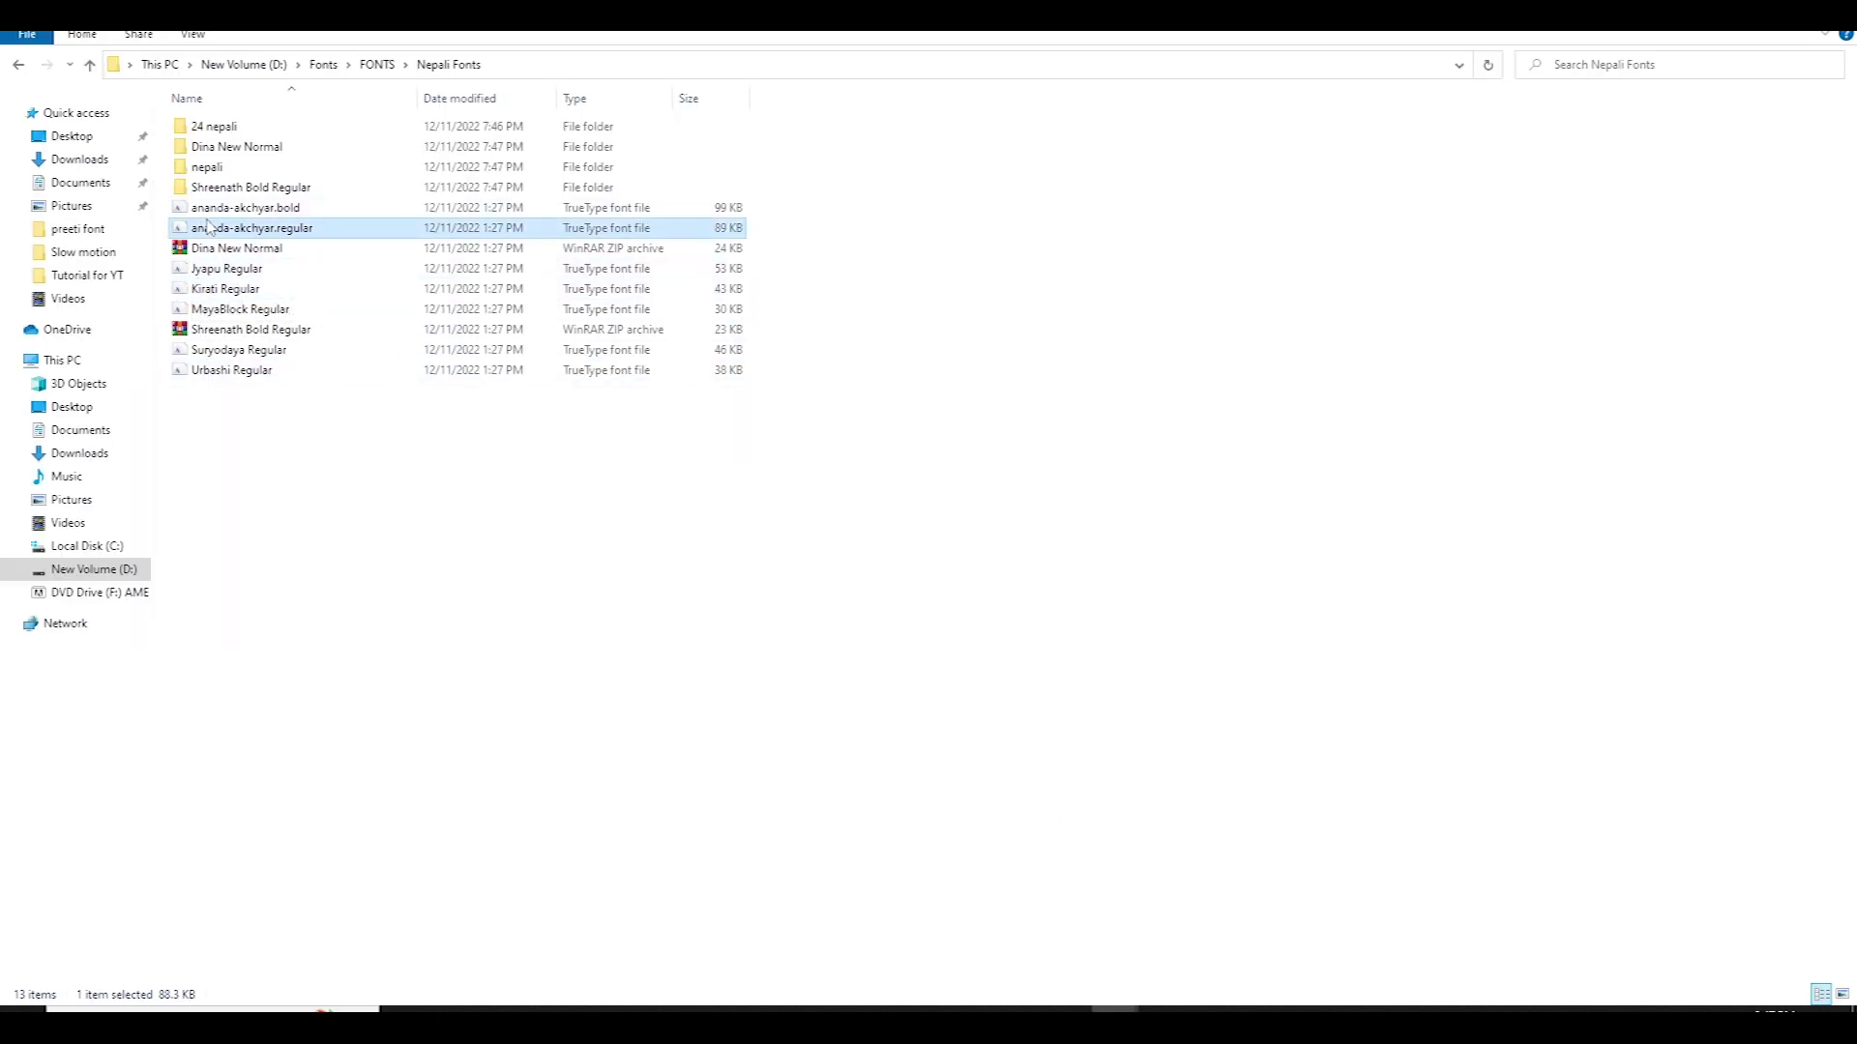
pyautogui.moveTo(252, 503); pyautogui.dragTo(242, 182)
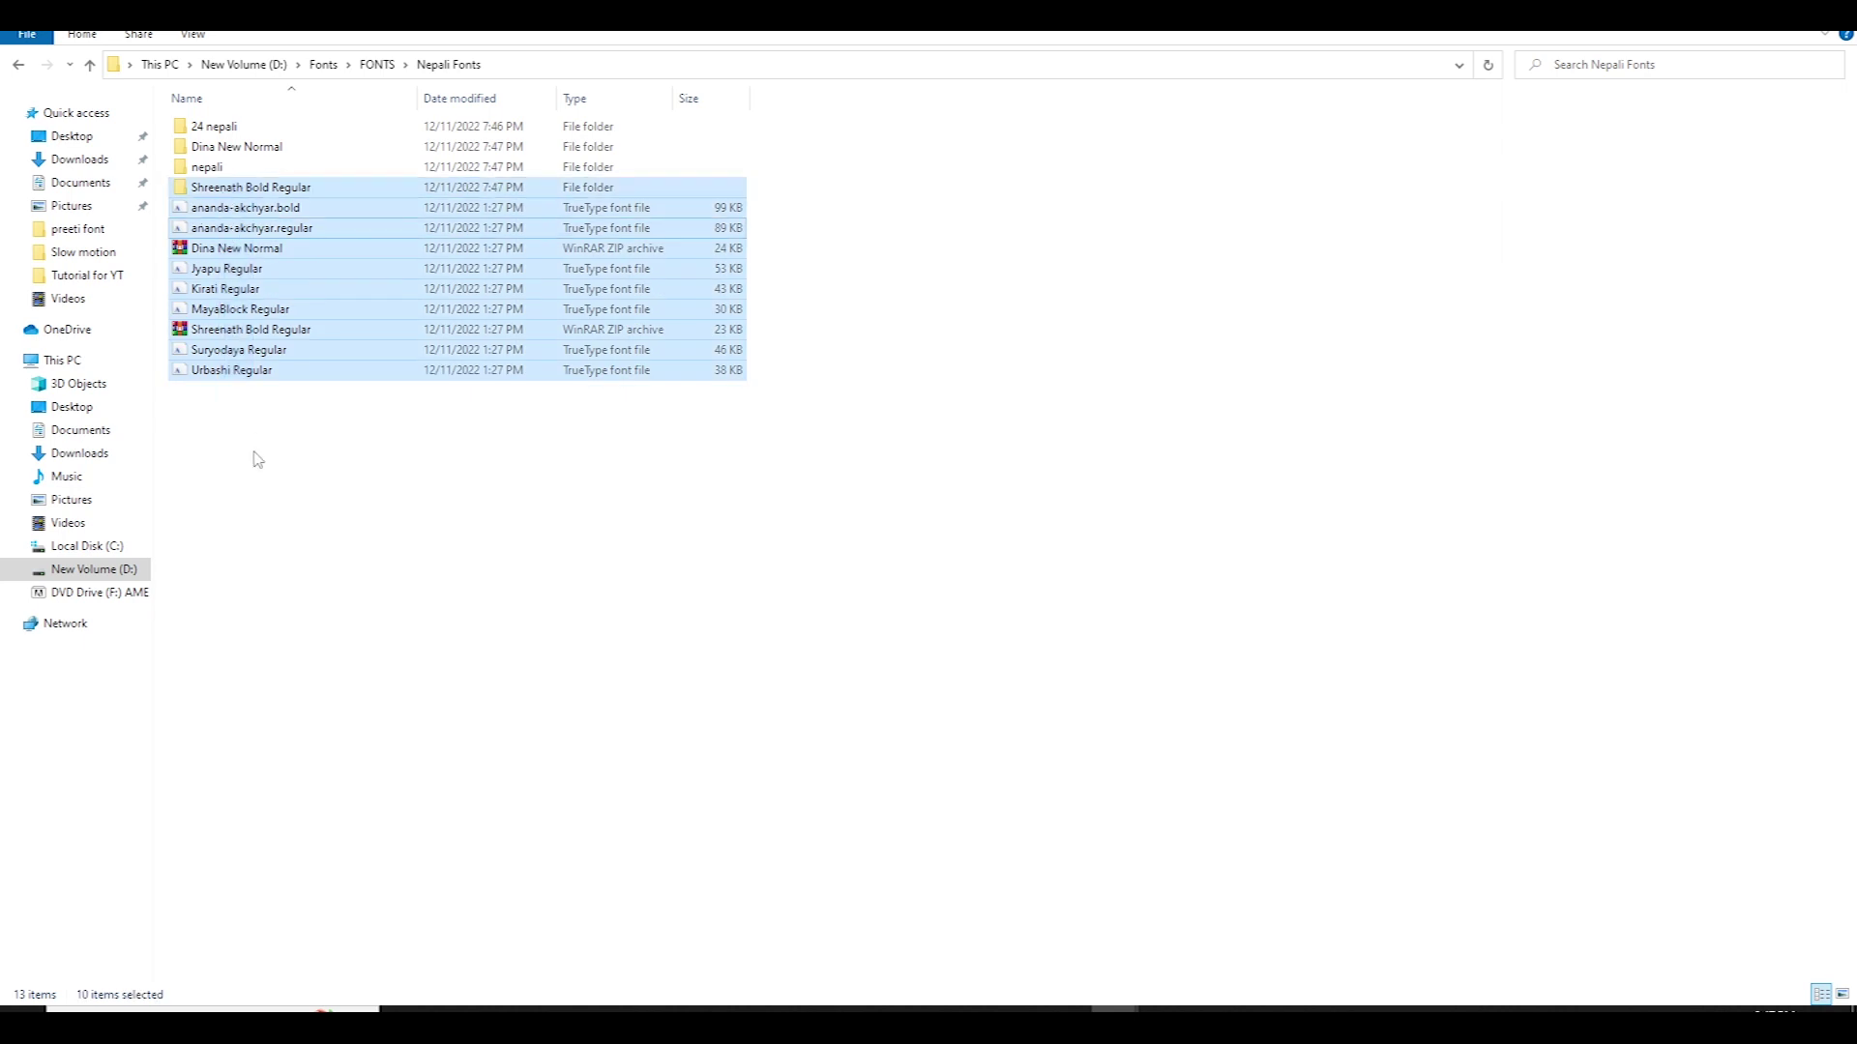
pyautogui.click(253, 453)
pyautogui.click(198, 289)
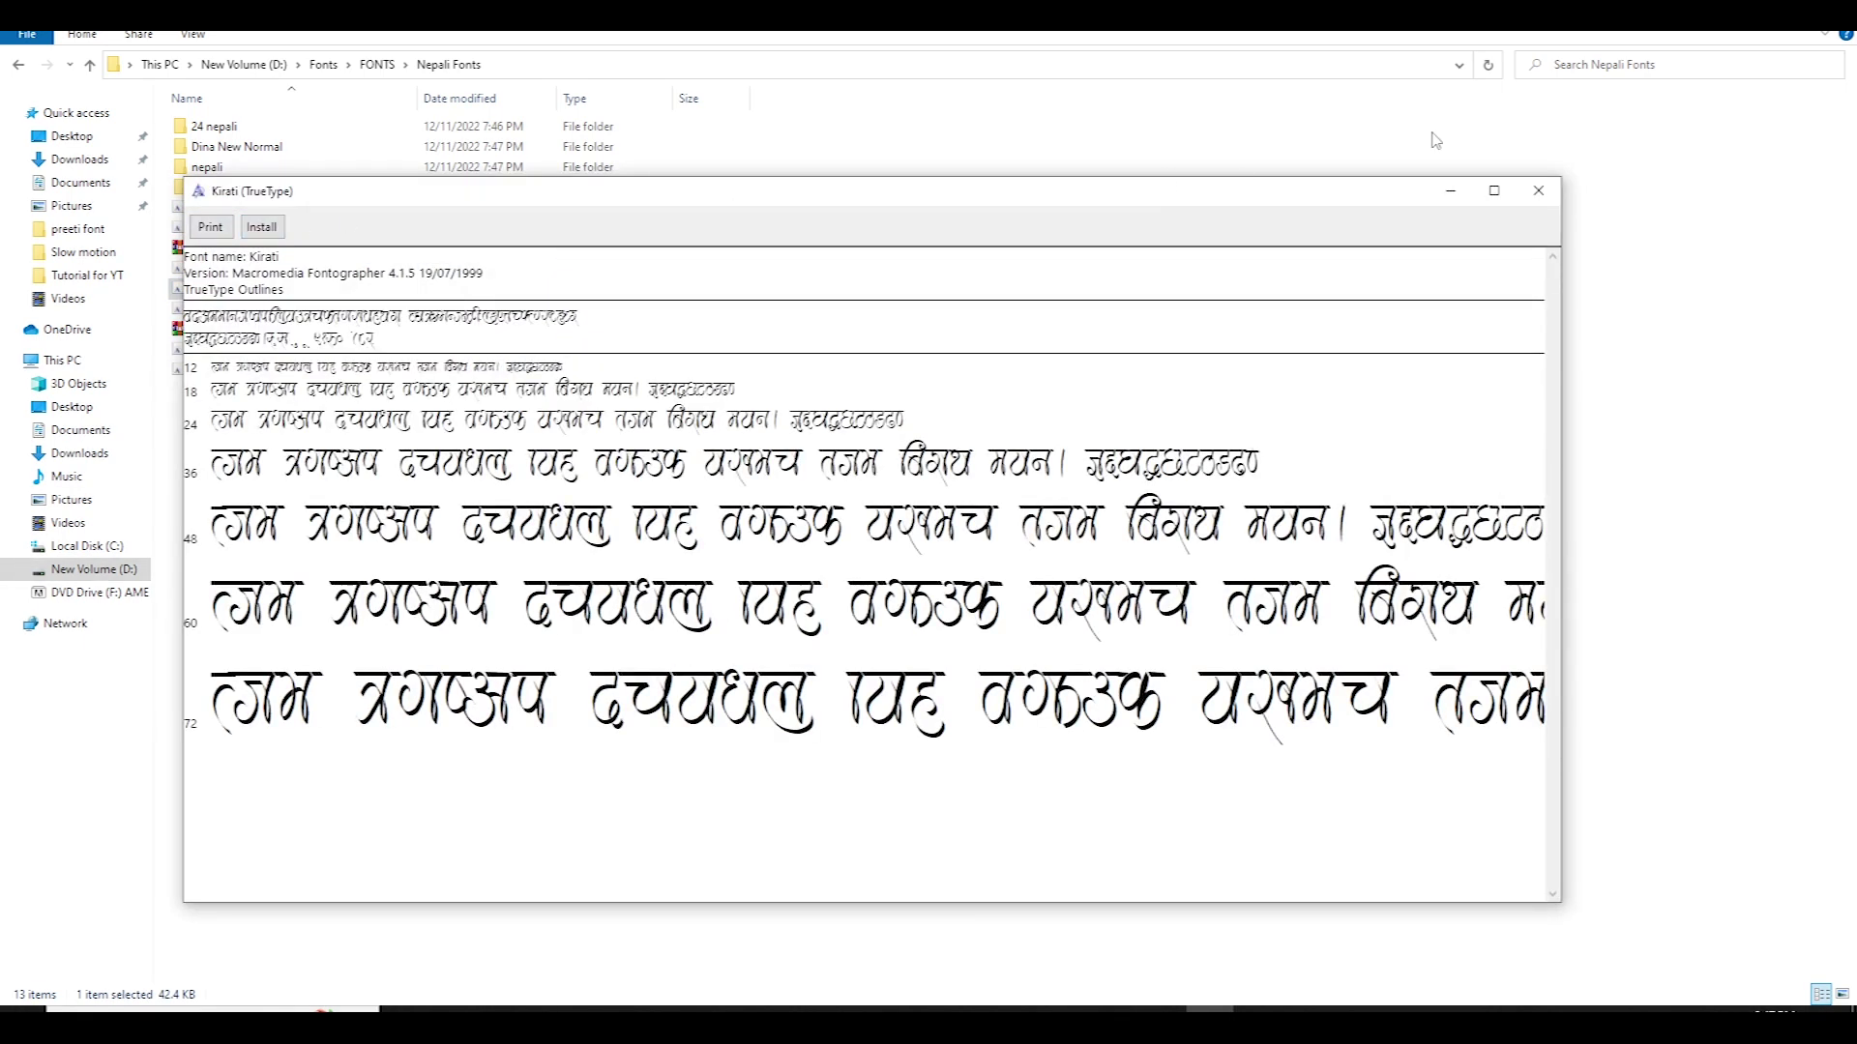
pyautogui.click(1535, 192)
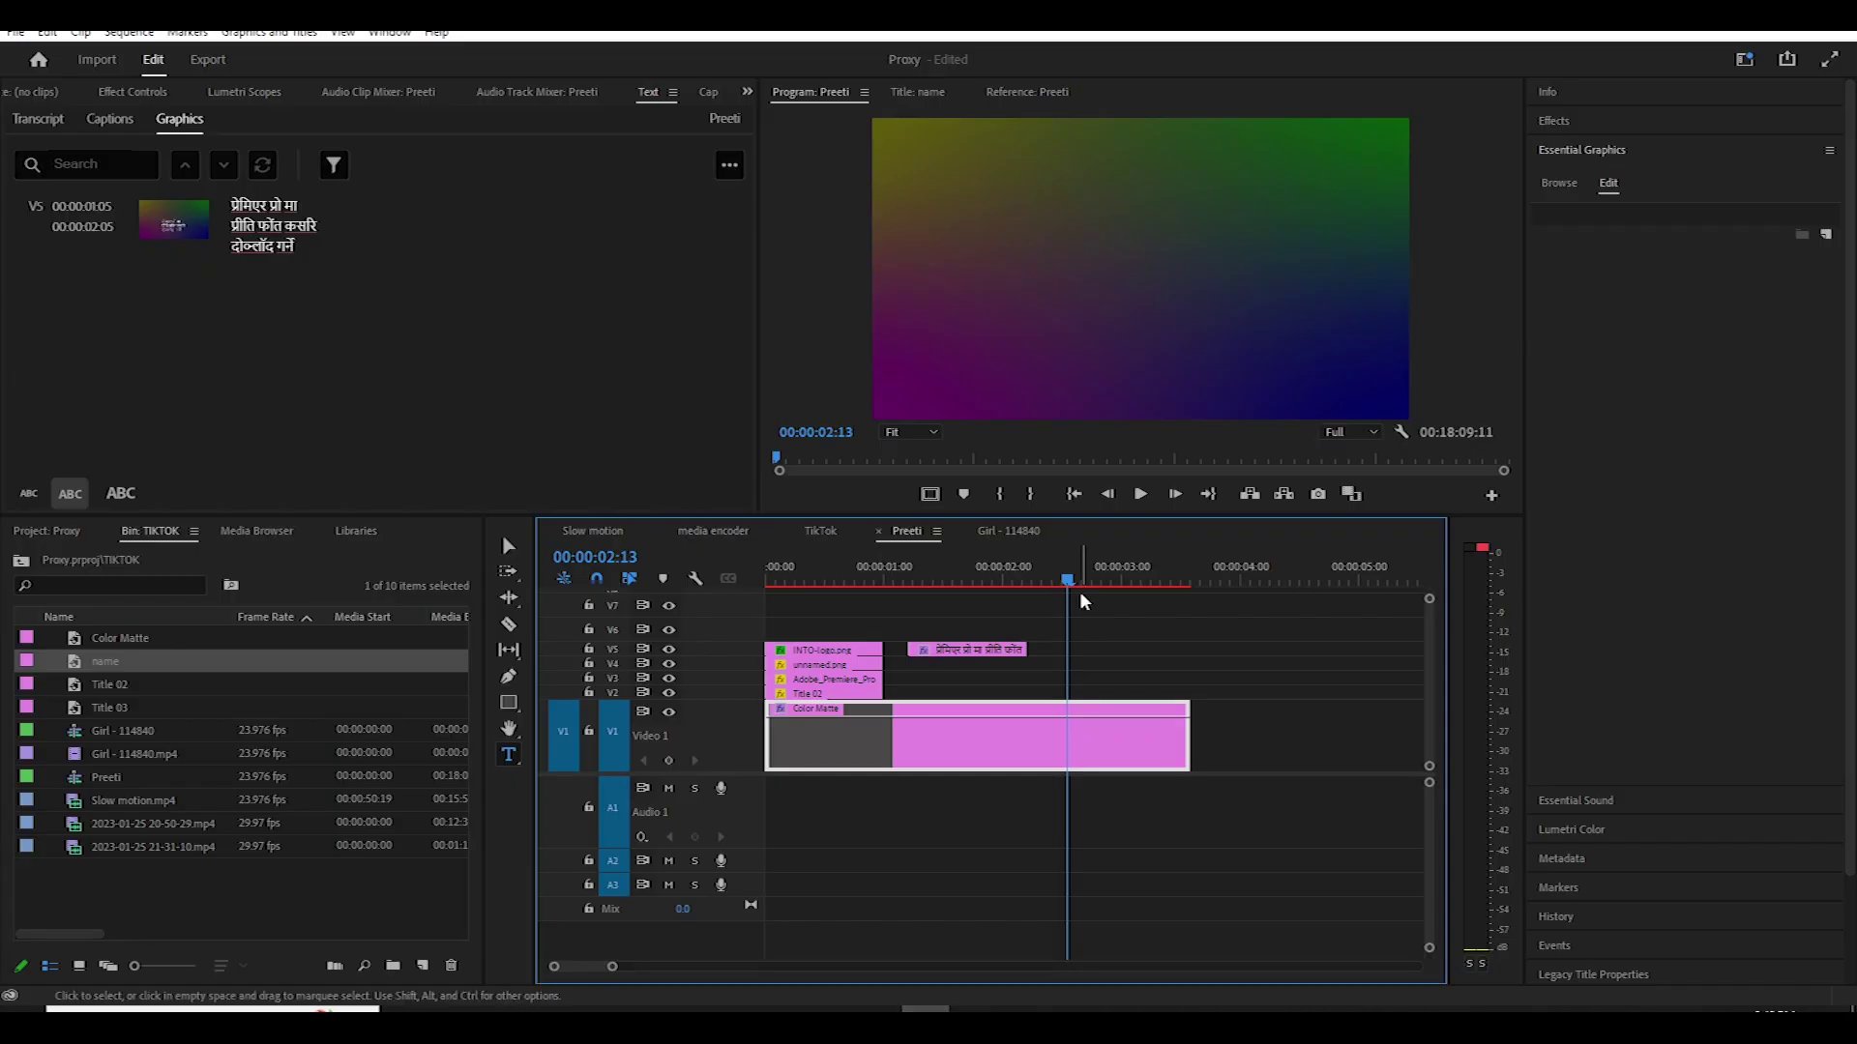
# Back in Premiere Pro, add a text layer reading "gsahvcugasuyg" over the gradient background at 00:00:02:16.
pyautogui.click(1081, 581)
pyautogui.click(1089, 667)
pyautogui.click(1054, 278)
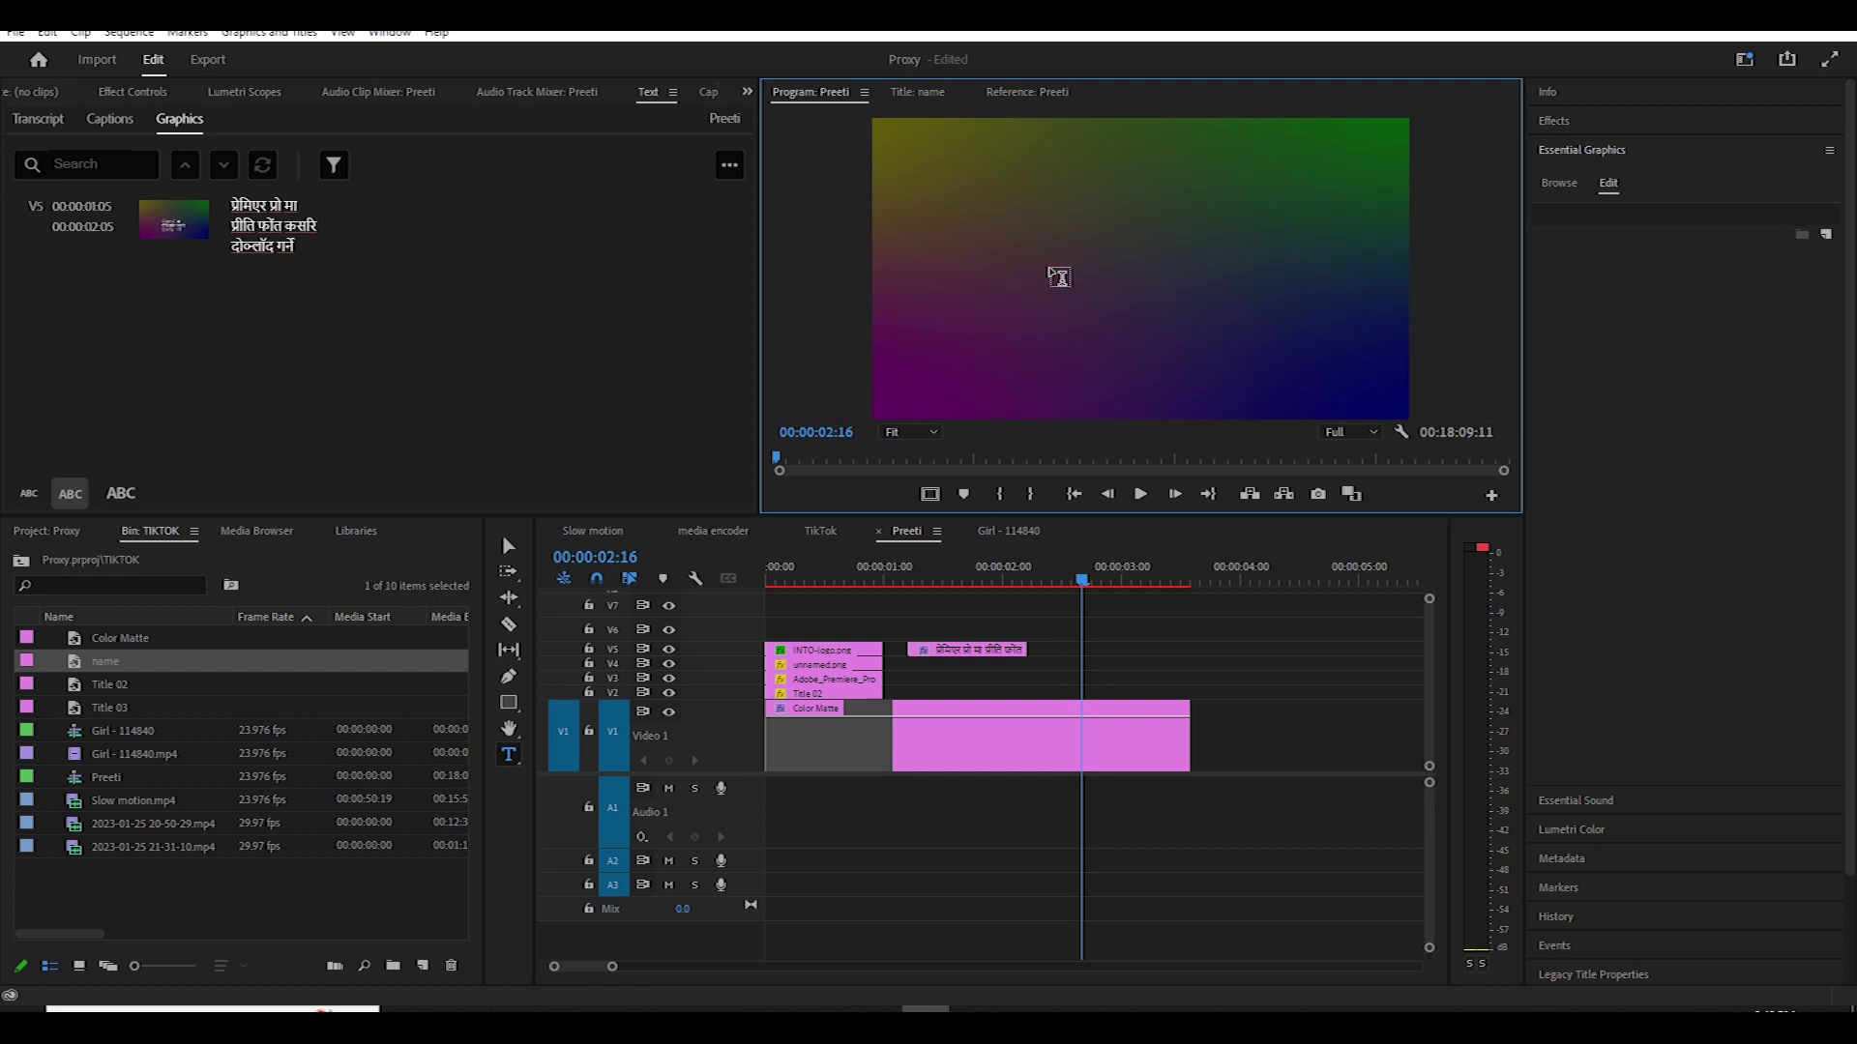
pyautogui.click(1054, 277)
pyautogui.write('gsahvcugasuyg')
# Select the whole "gsahvcugasuyg" text, set its font to Preeti and scrub through the clip.
pyautogui.hotkey('ctrl', 'a')
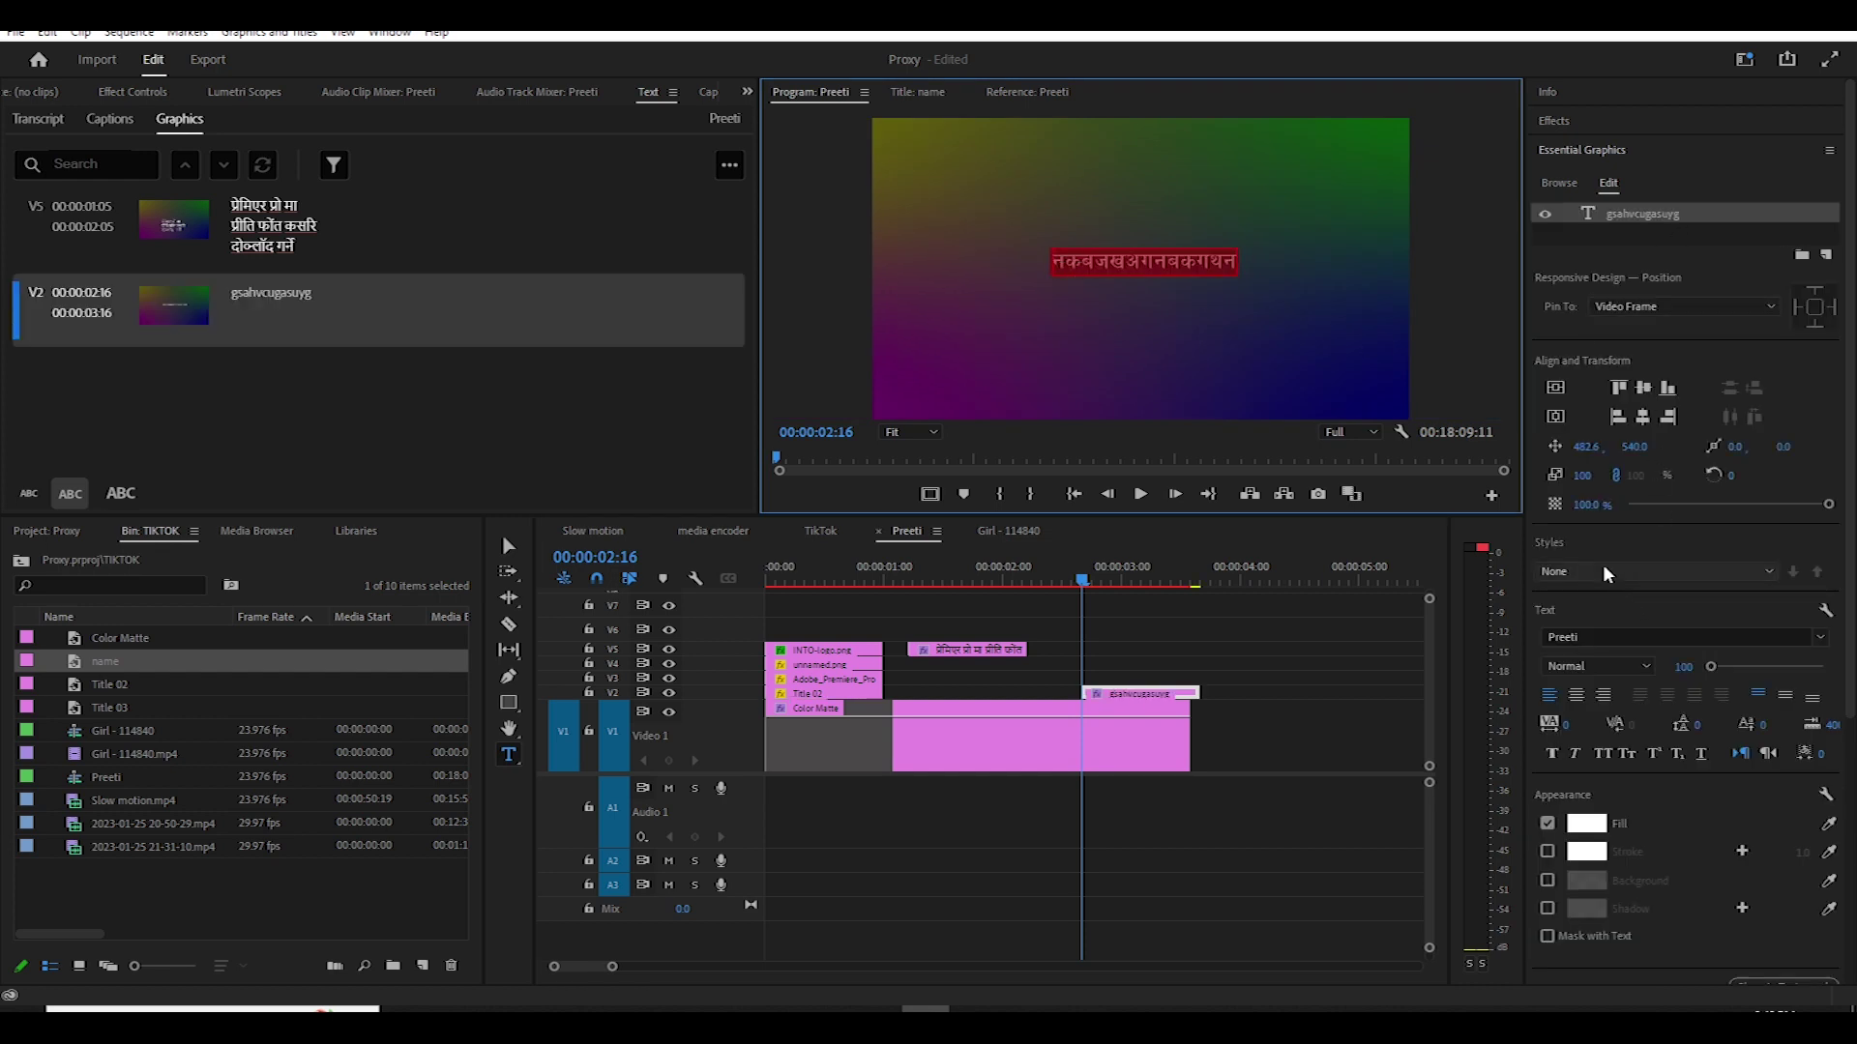
pyautogui.click(1605, 636)
pyautogui.click(1605, 636)
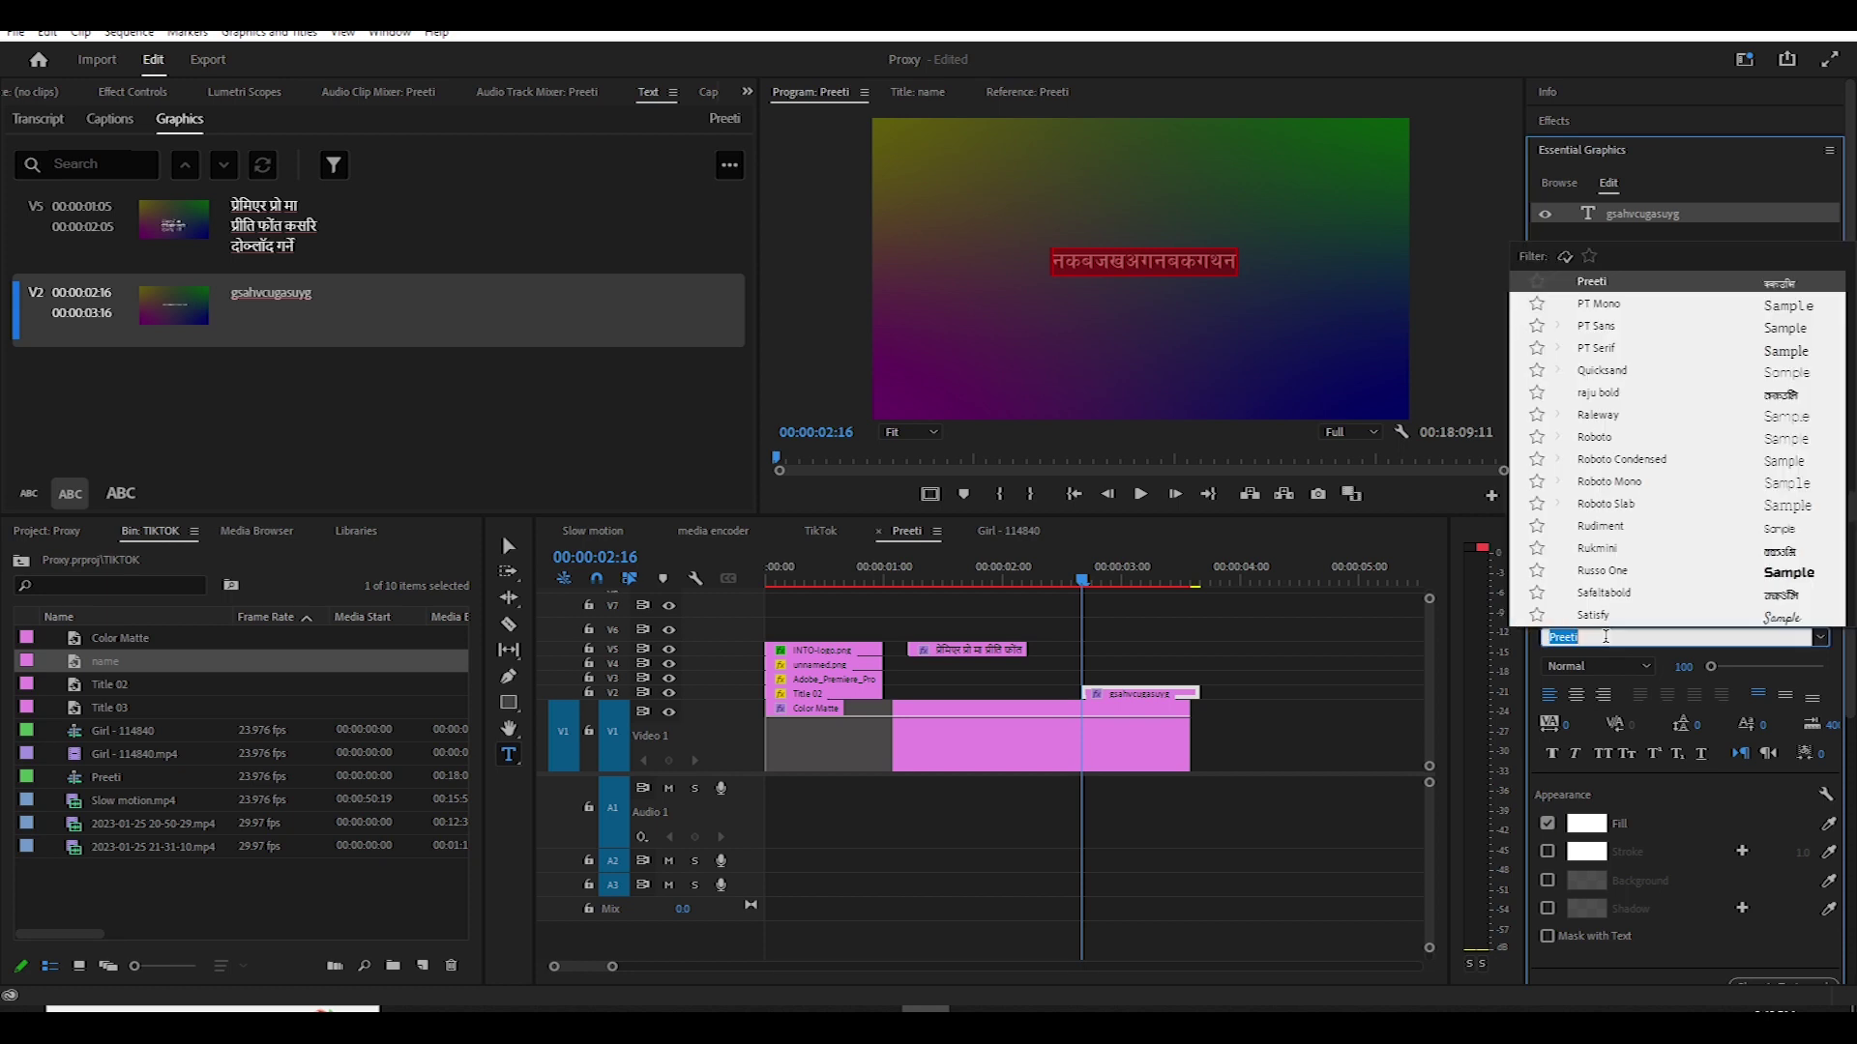
pyautogui.write('pre')
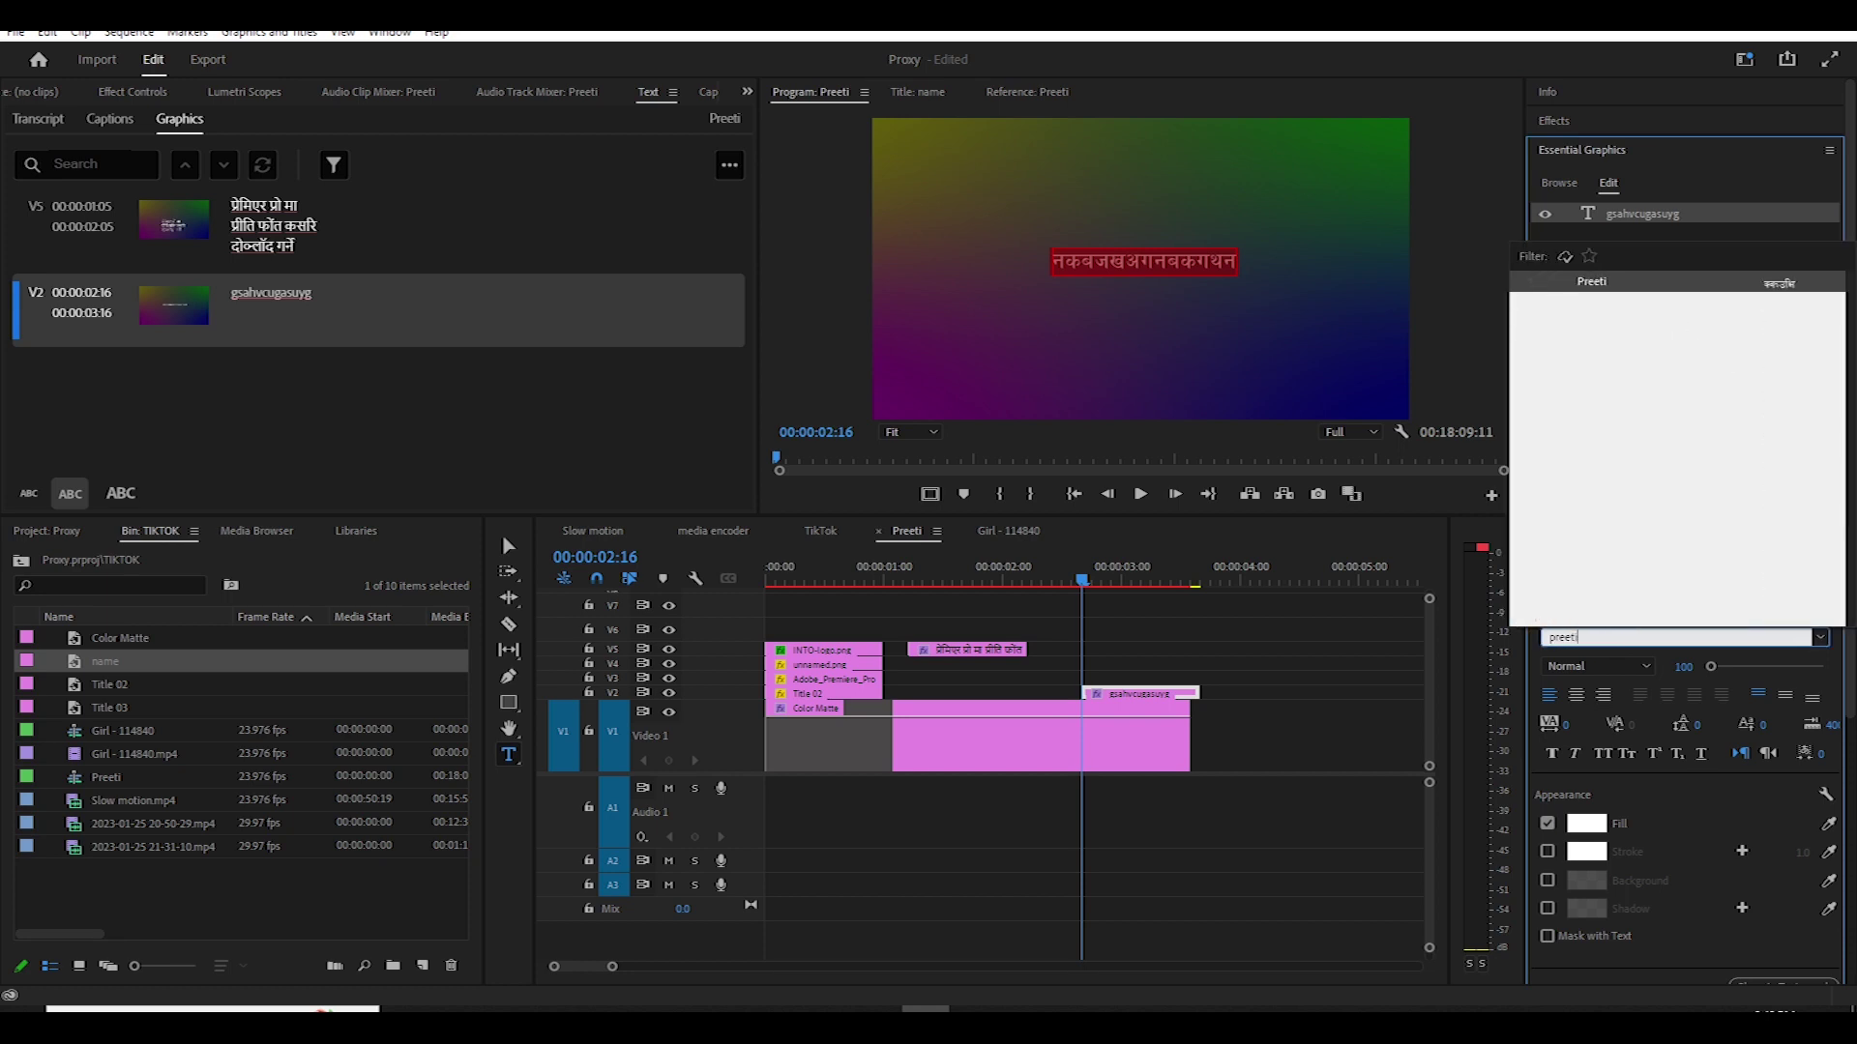
pyautogui.write('eti')
pyautogui.press('Return')
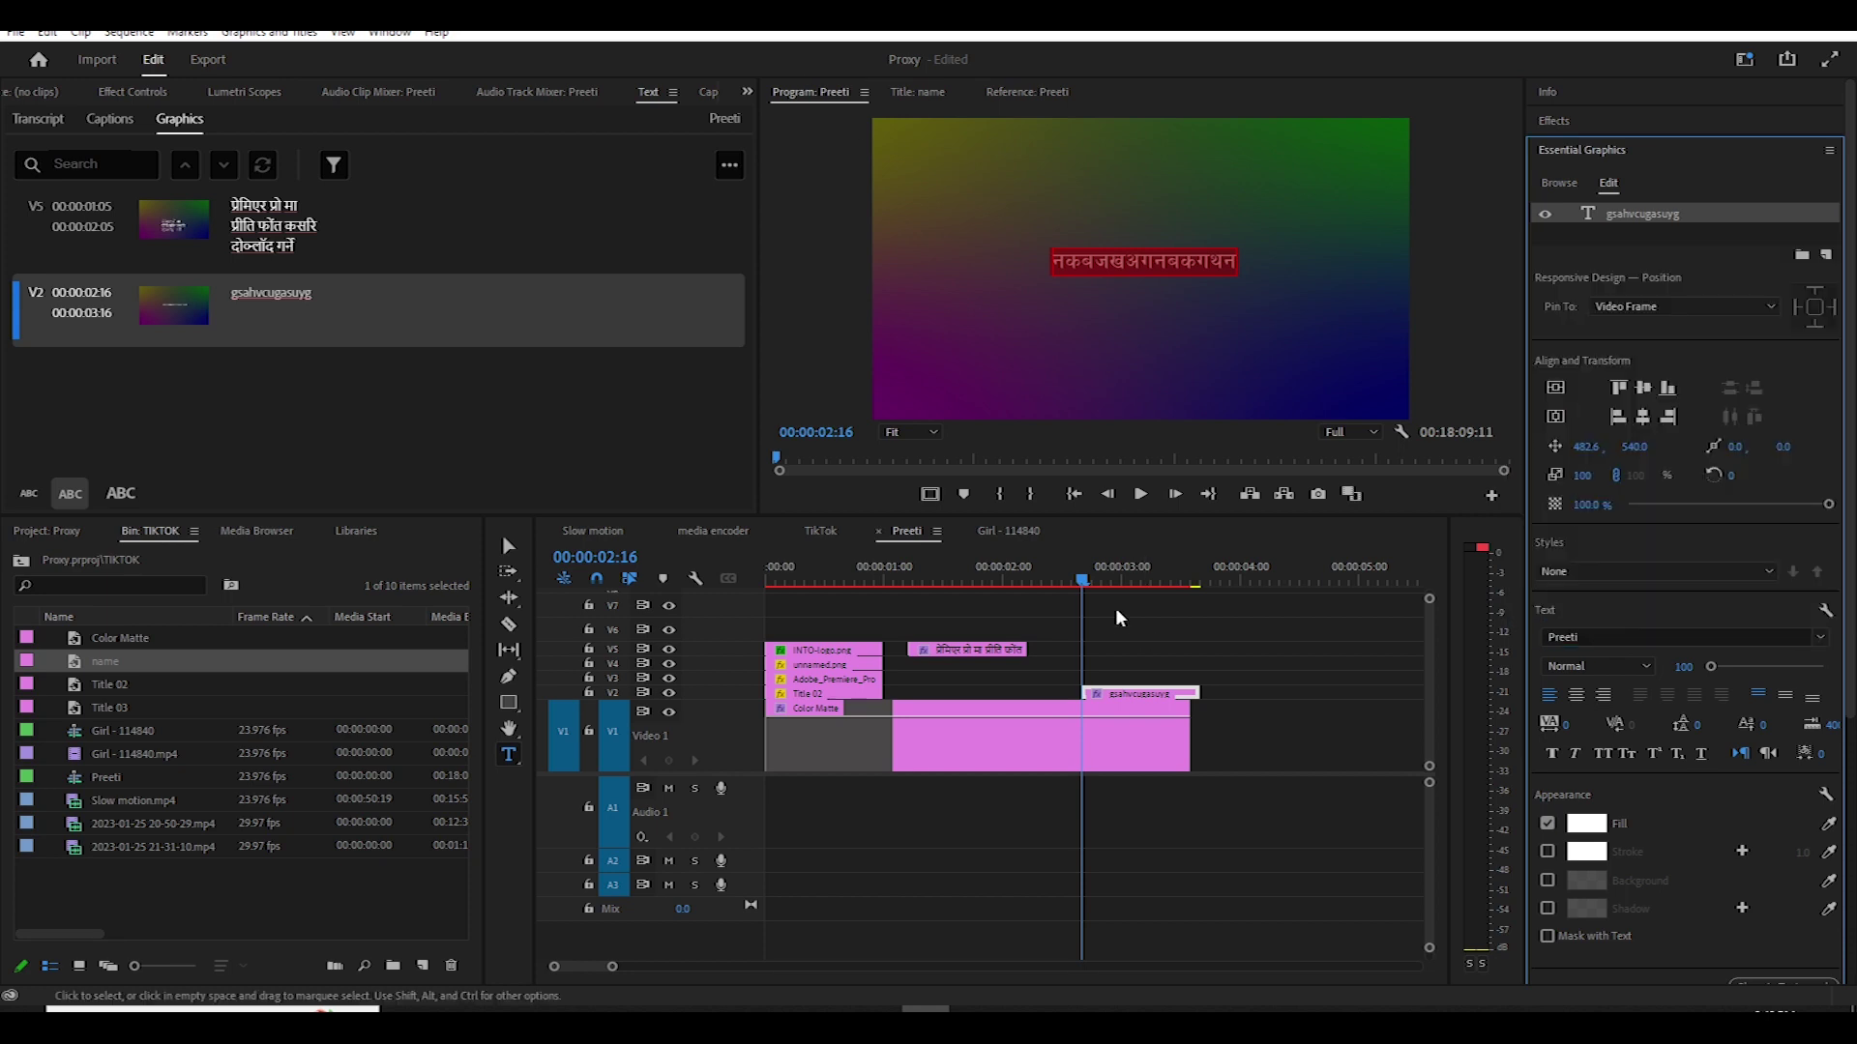
pyautogui.click(1126, 580)
pyautogui.moveTo(1133, 582); pyautogui.dragTo(1155, 590)
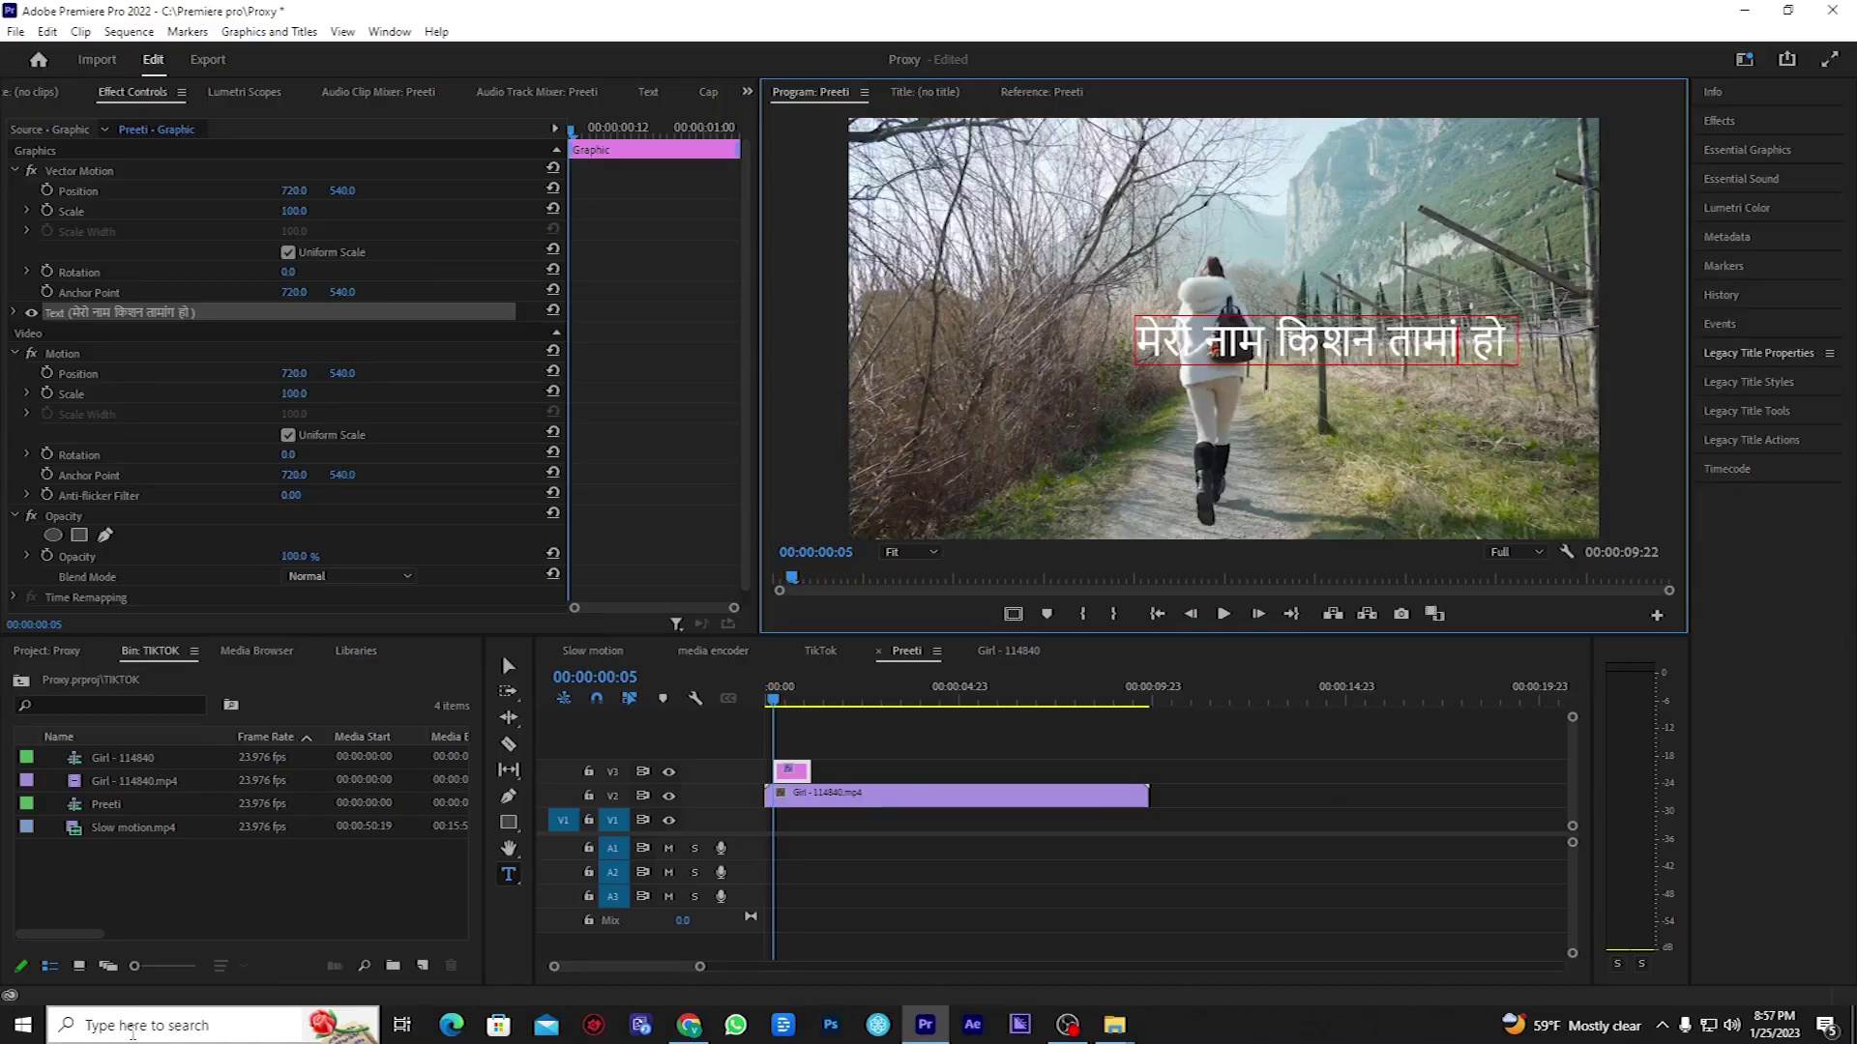
# Find and open the Windows Character Map app with the Preeti font's characters.
pyautogui.click(135, 1029)
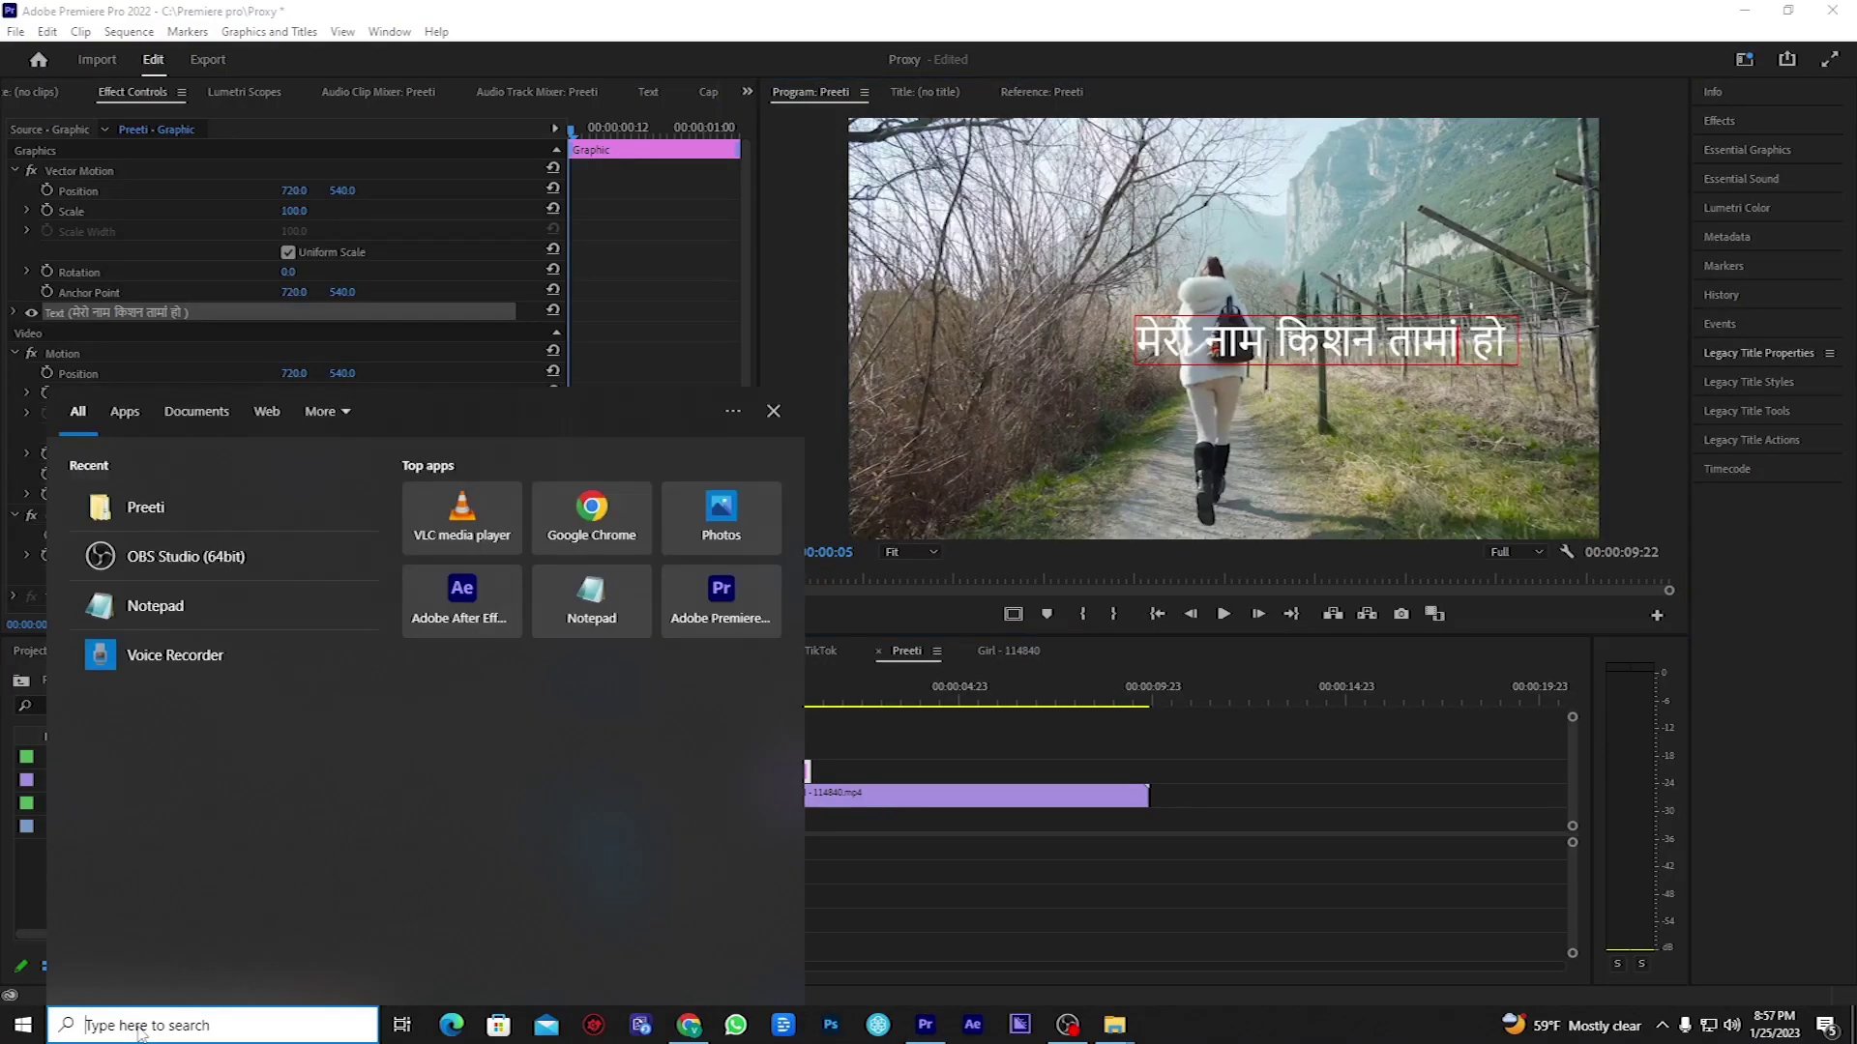
pyautogui.write('cha')
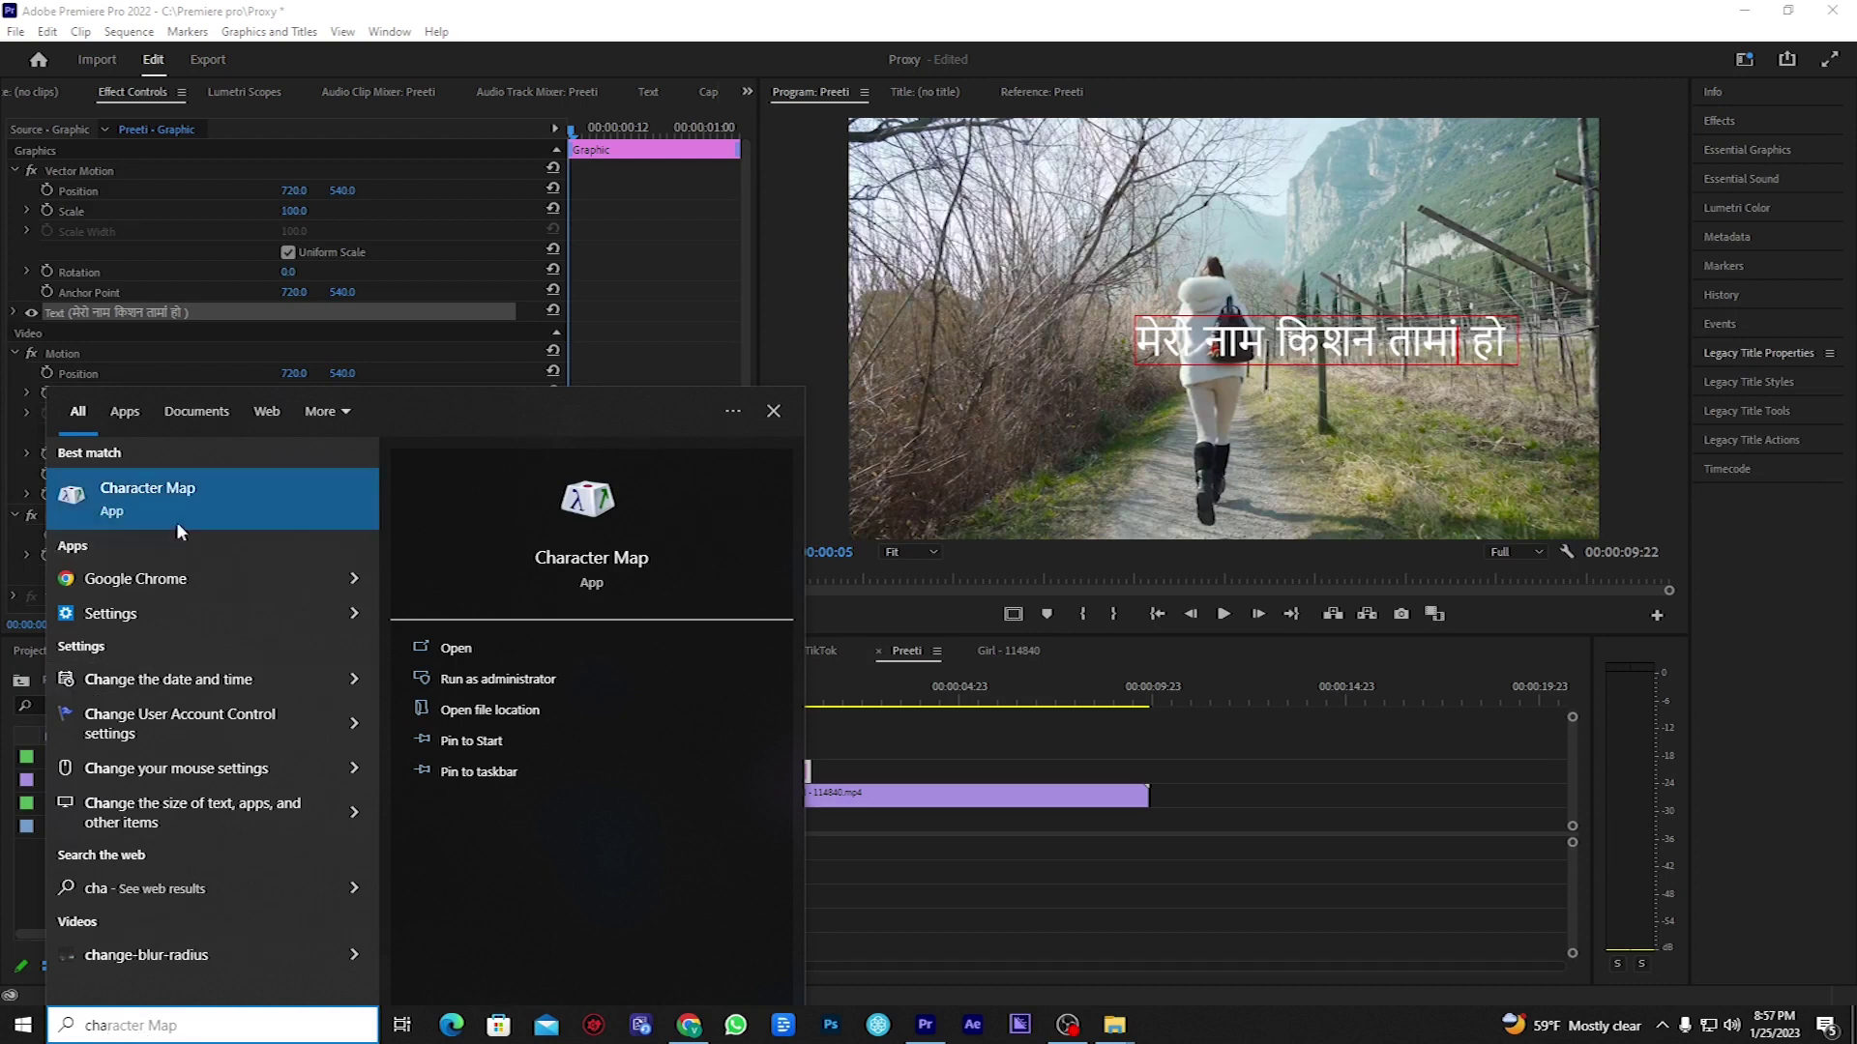
pyautogui.click(149, 508)
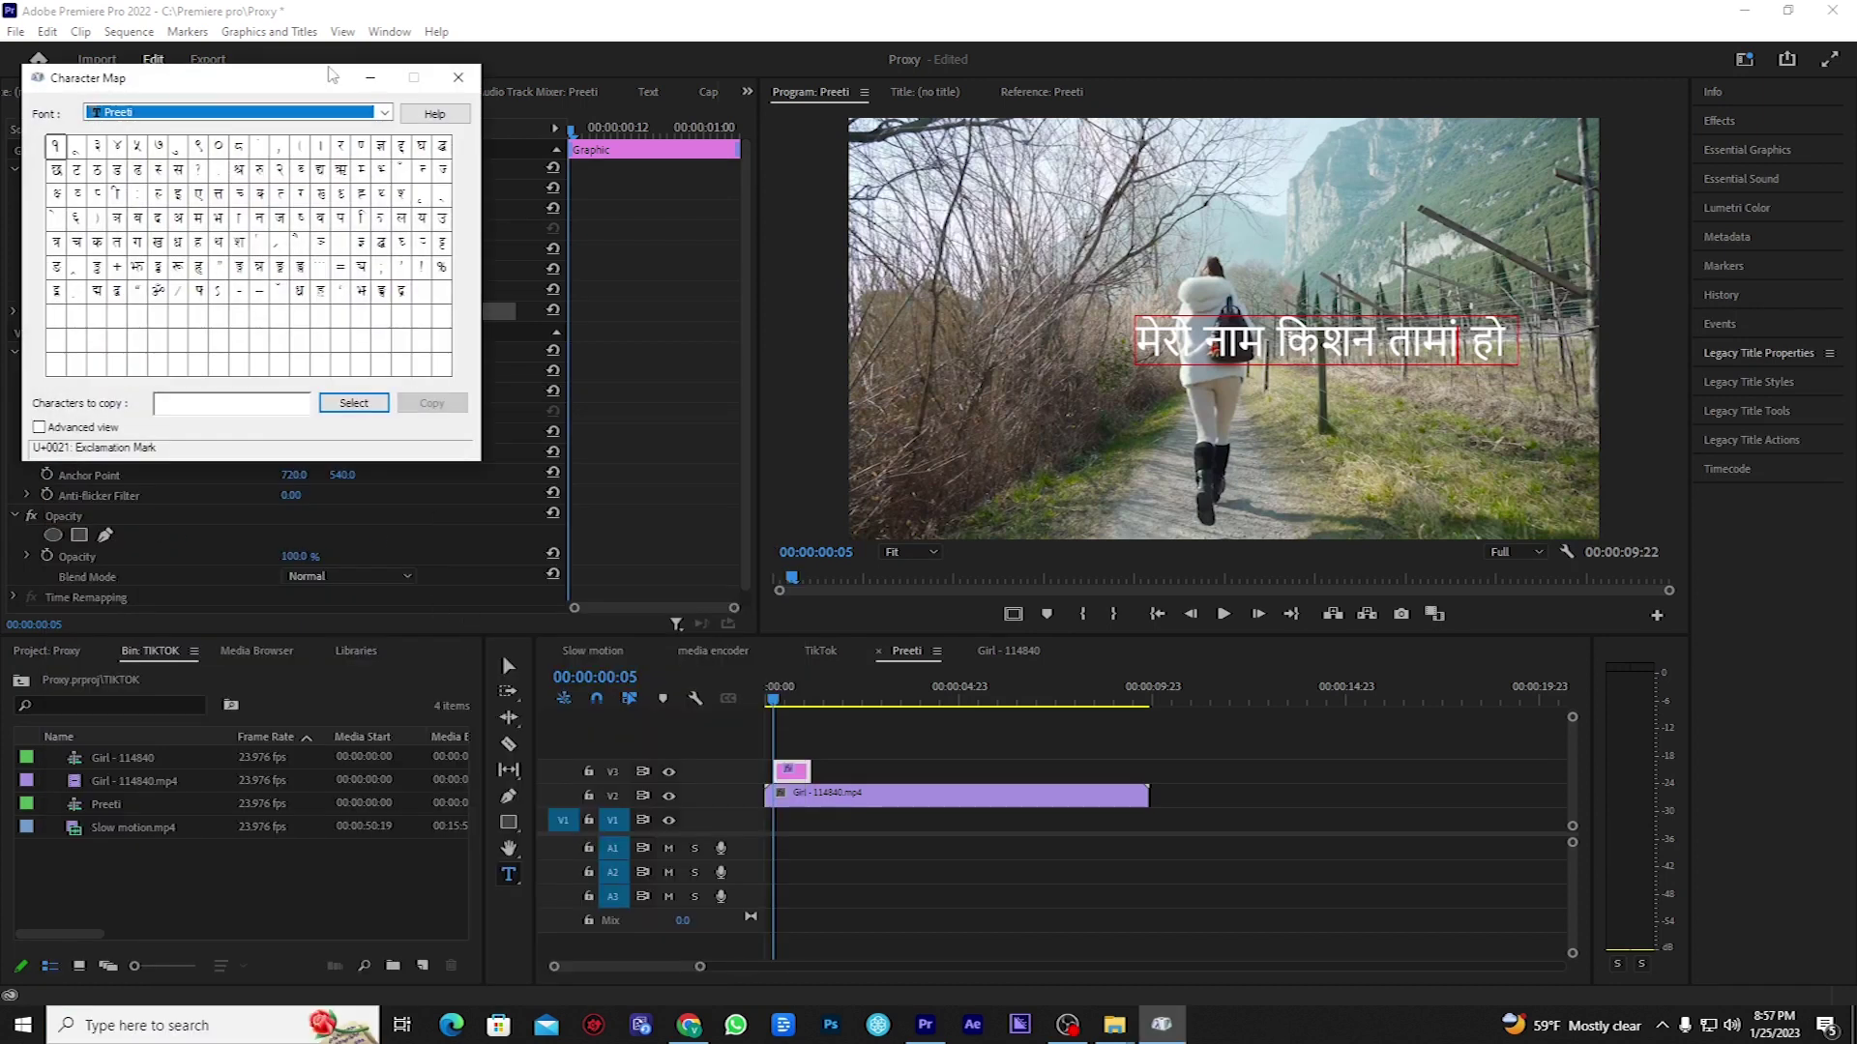
pyautogui.moveTo(258, 100); pyautogui.dragTo(678, 286)
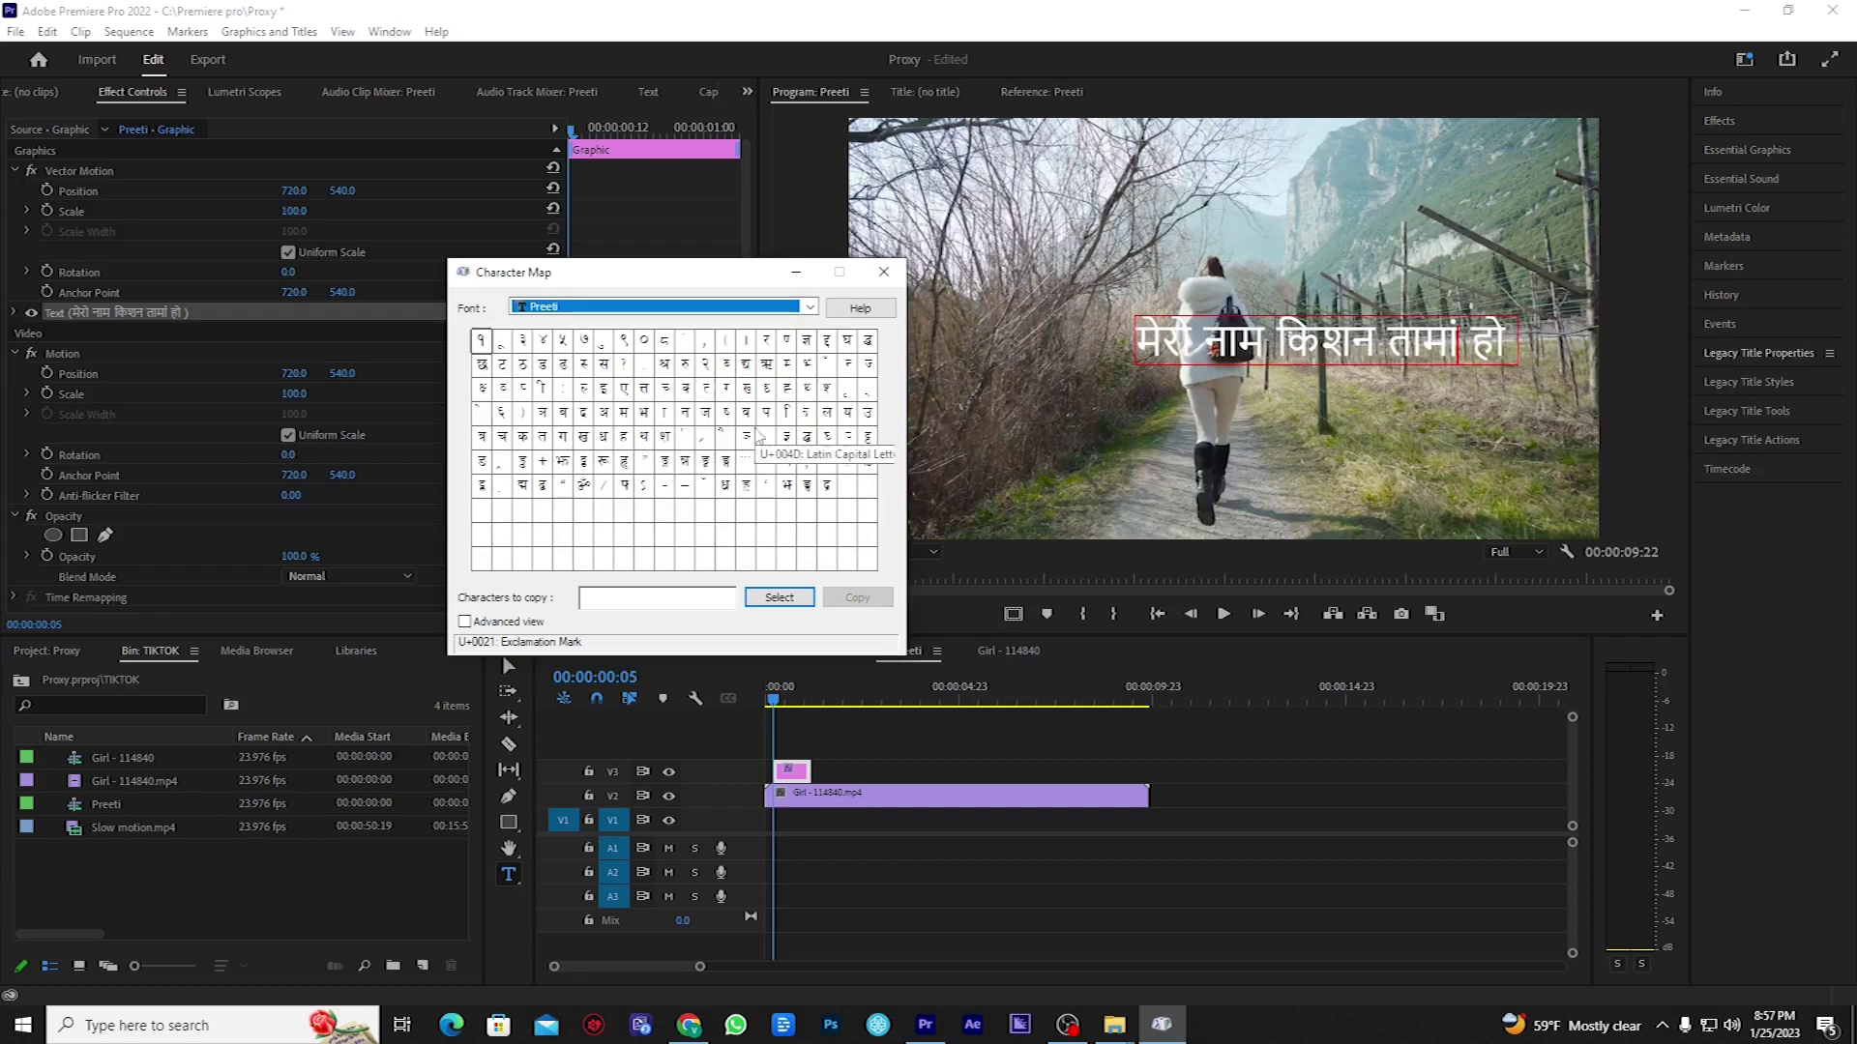
# Copy the character "ङ" from the Preeti character set and place the text cursor before the last word of the Nepali sentence in Premiere Pro.
pyautogui.click(483, 465)
pyautogui.click(779, 598)
pyautogui.click(859, 600)
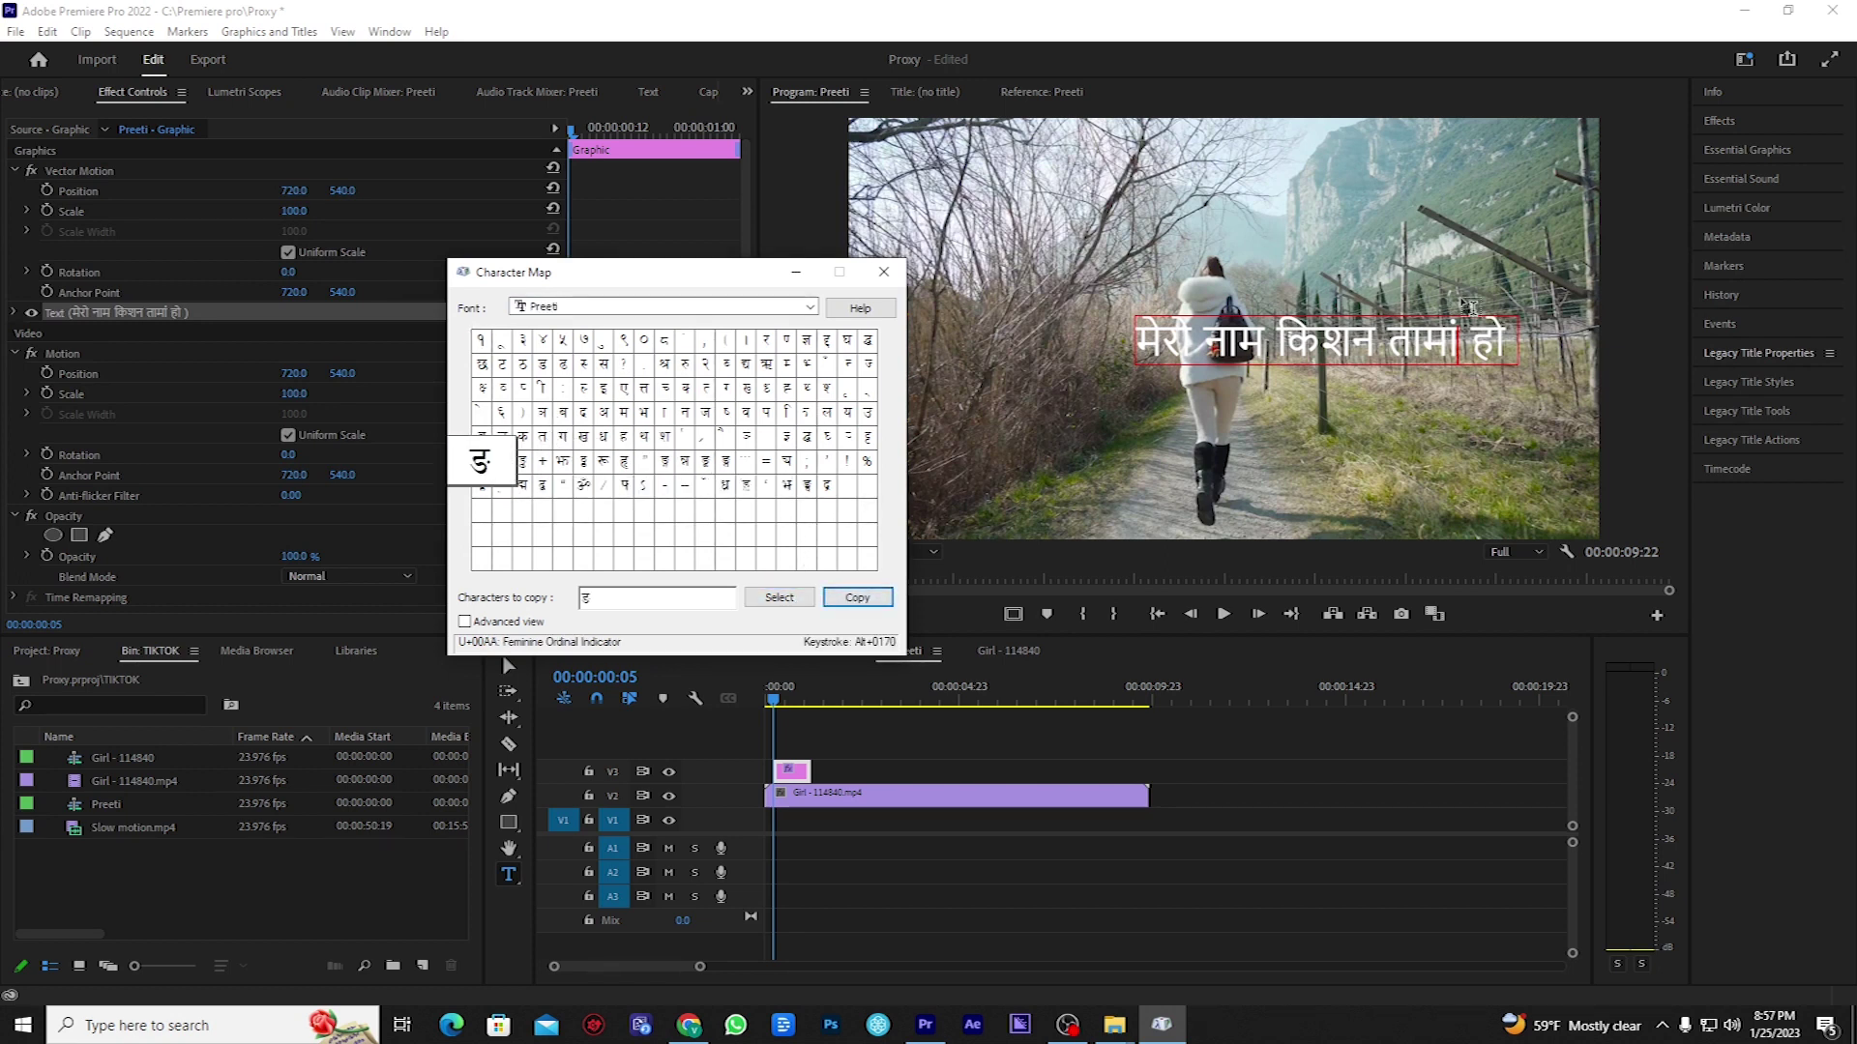
pyautogui.click(1461, 345)
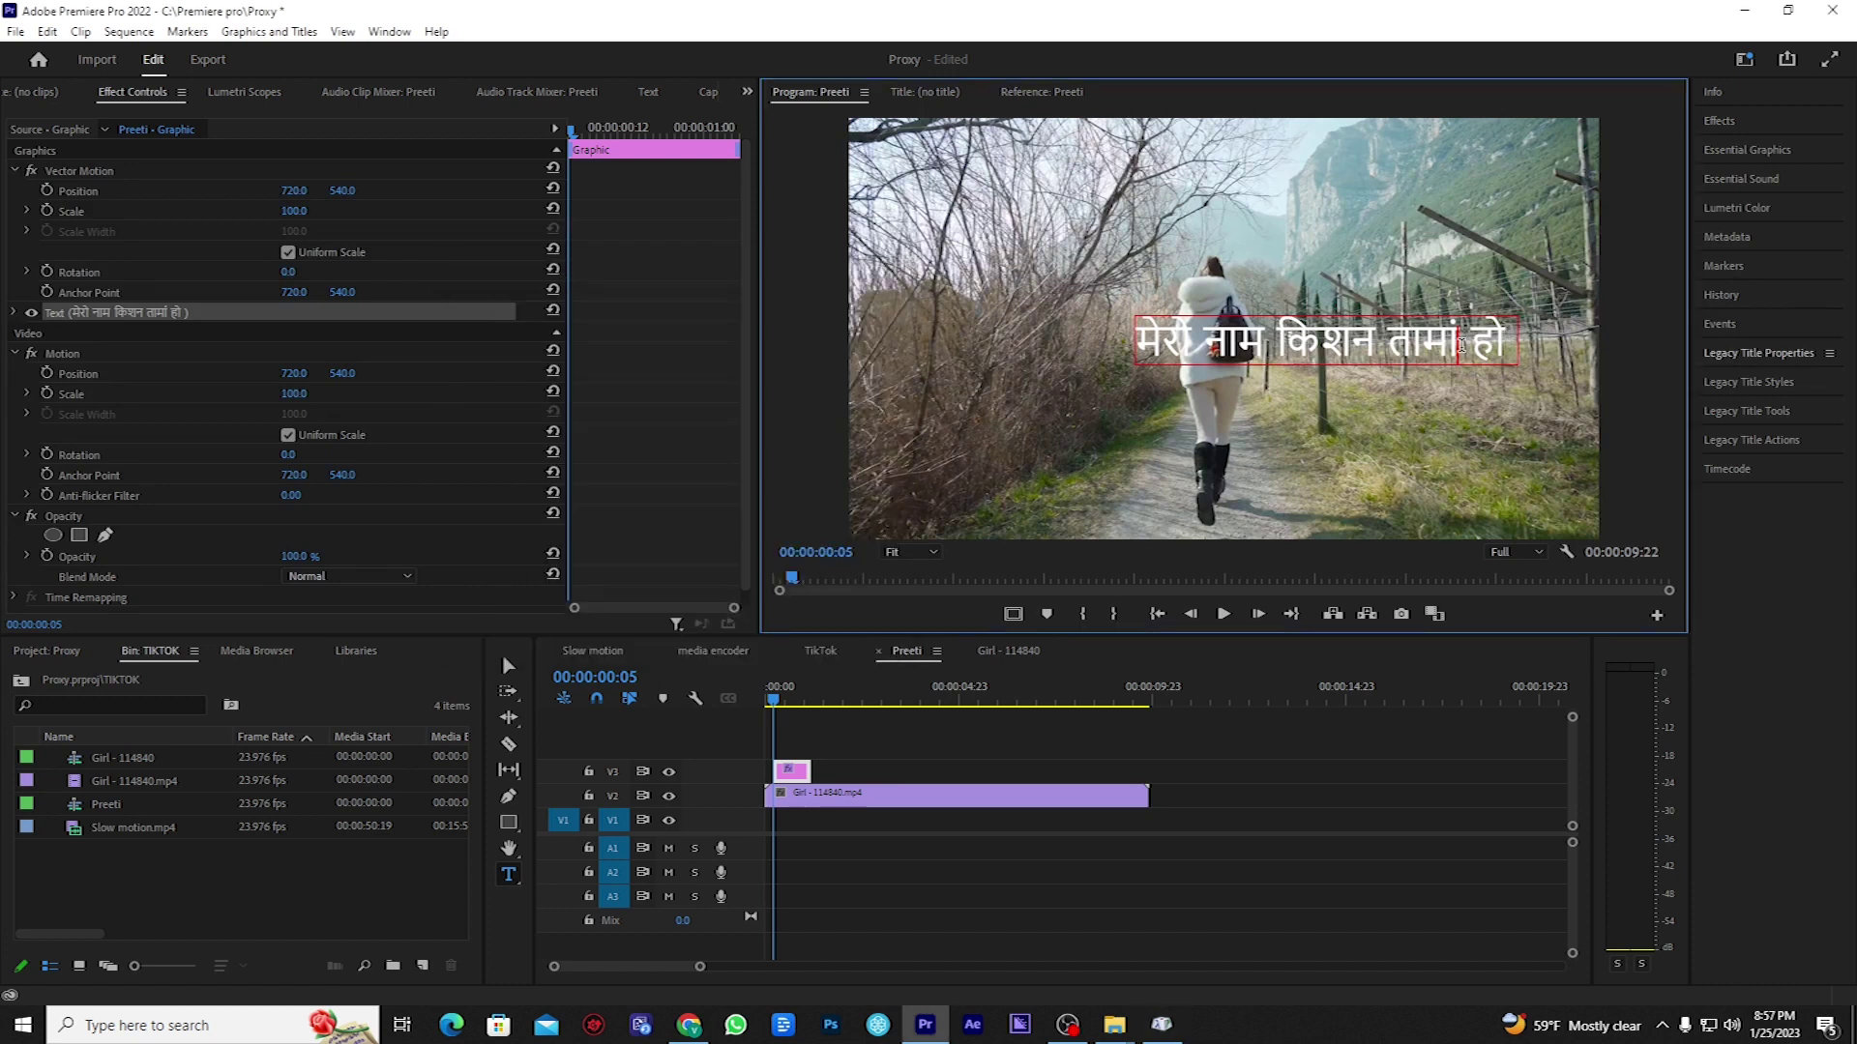